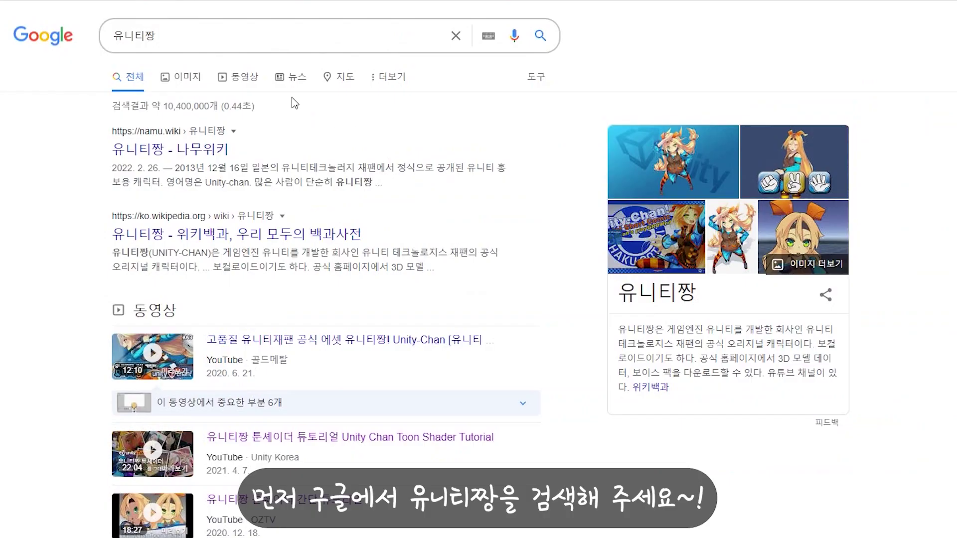
- Search Google for 유니티짱 and open the official Unity-Chan! website from the results
left_click(183, 34)
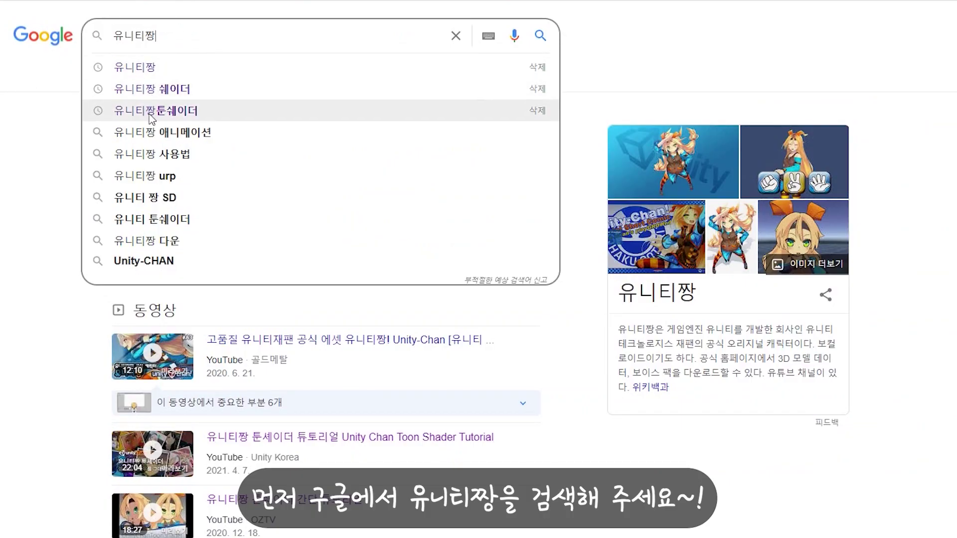
scroll(172, 159, "down", 5)
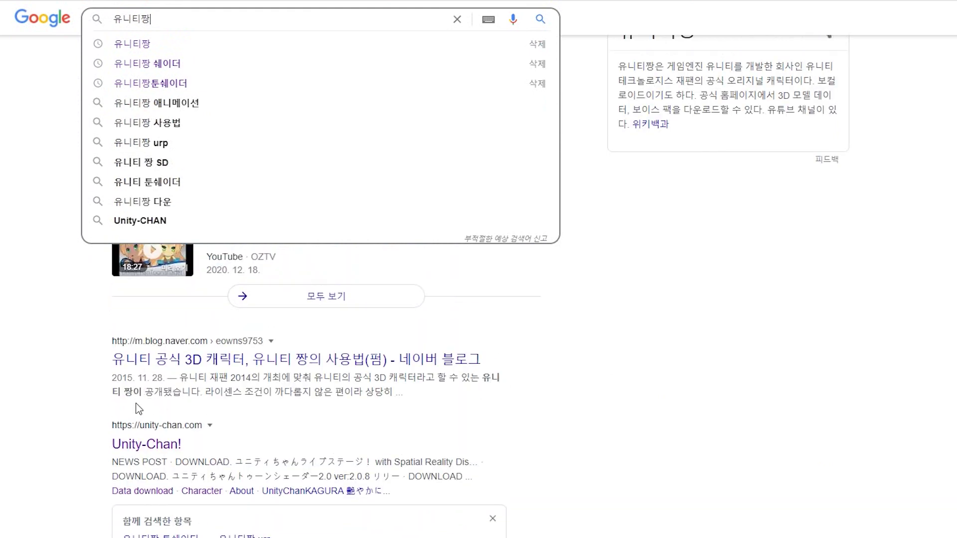
left_click(142, 445)
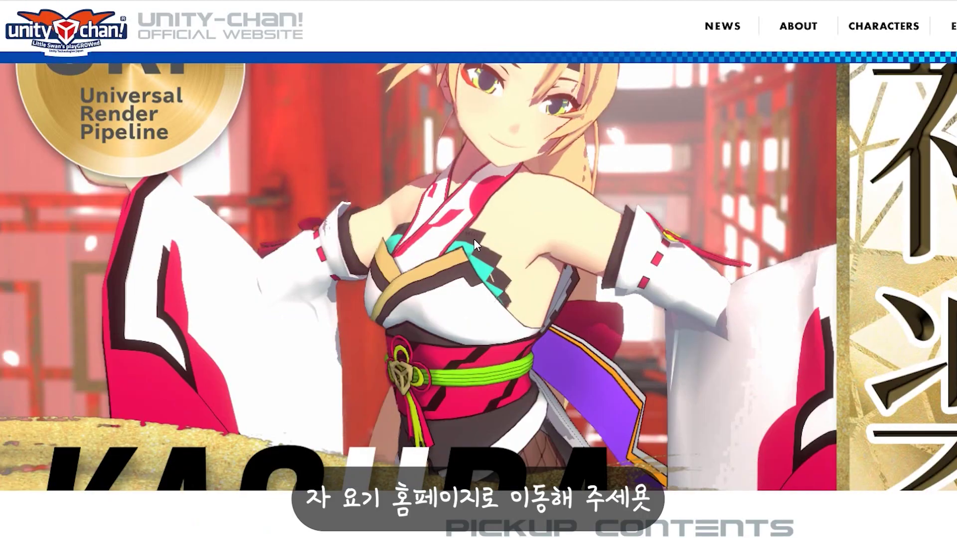
- Open the news article on the Sunny Side Up HDRP and URP Unity-chan assets
scroll(476, 242, "down", 7)
scroll(478, 246, "down", 3)
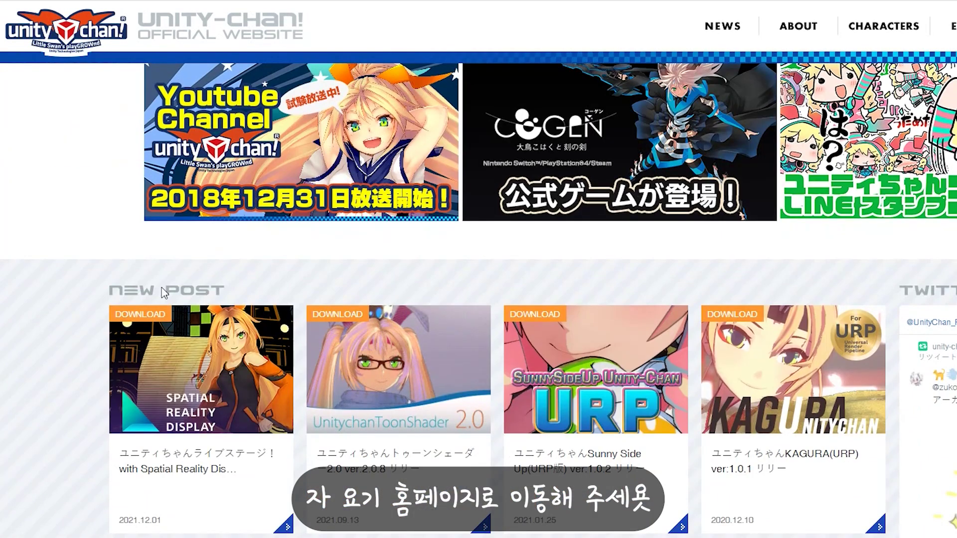
scroll(479, 269, "down", 4)
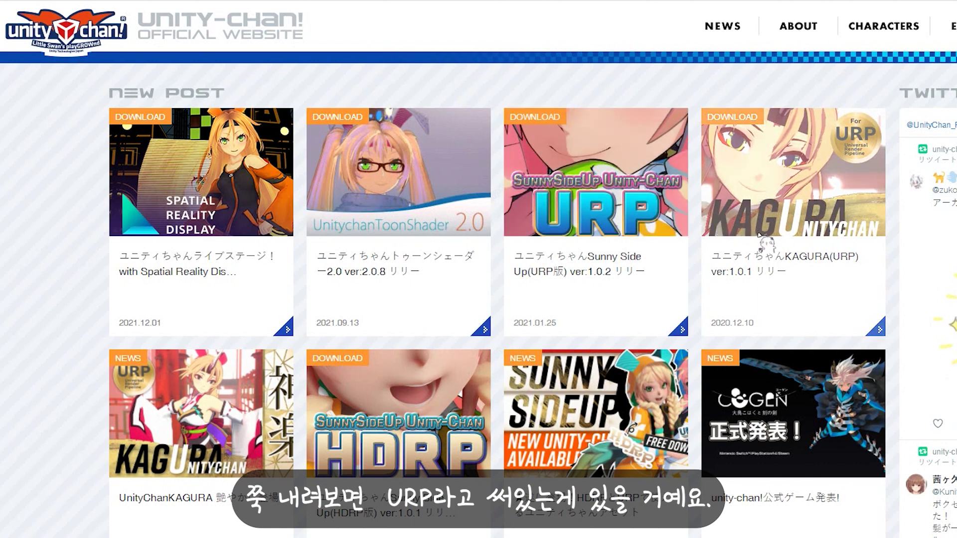
scroll(594, 284, "down", 2)
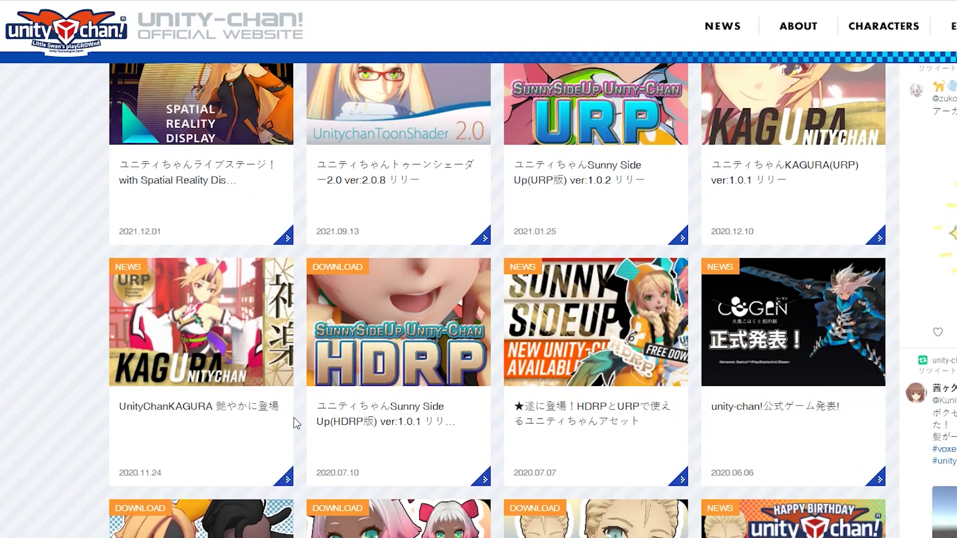
scroll(594, 285, "down", 1)
left_click(607, 281)
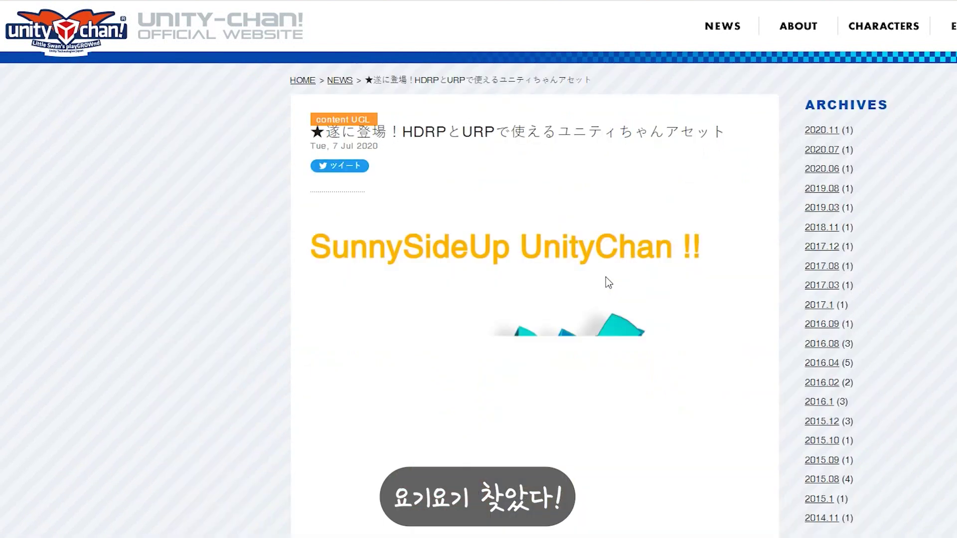
- Scroll to the article's ★DOWNLOAD HERE section and go to the Data Download page
scroll(605, 277, "down", 3)
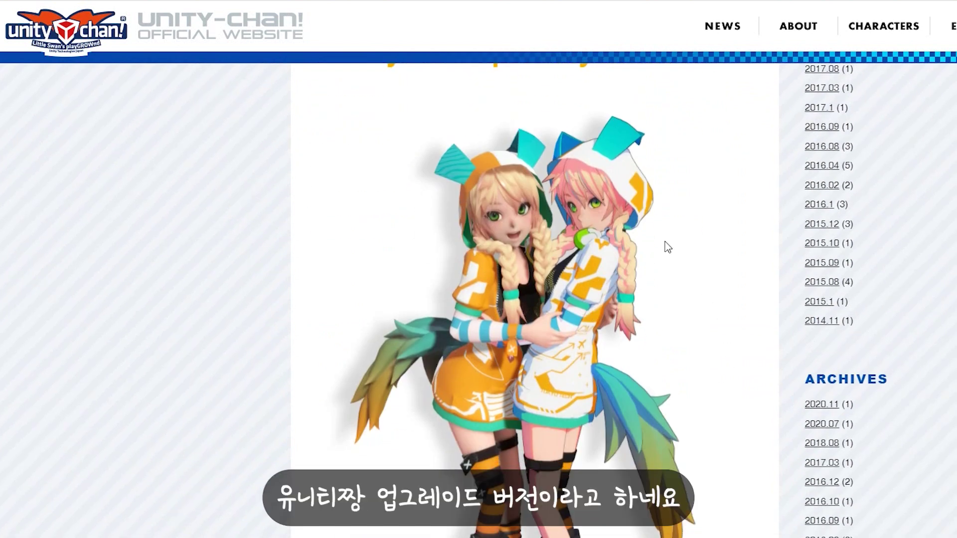
scroll(573, 239, "down", 1)
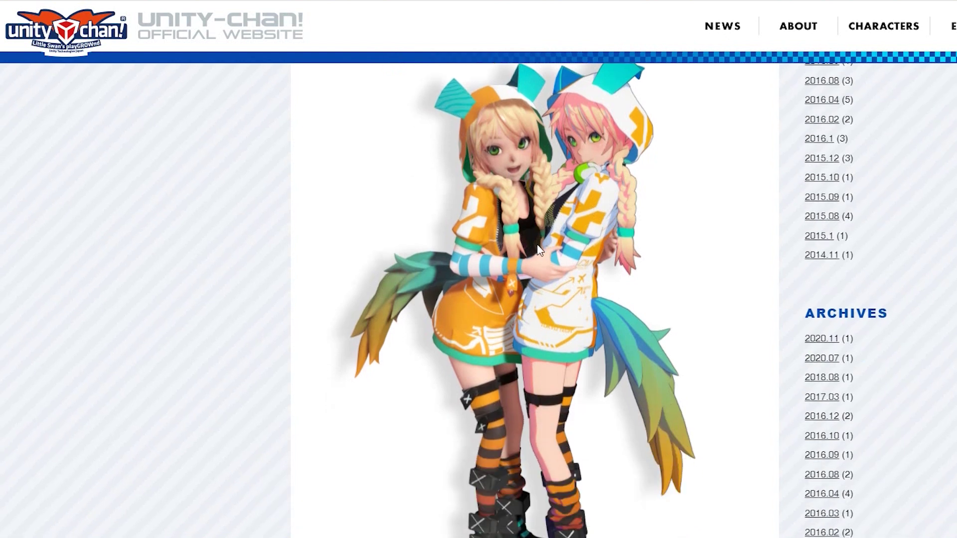
scroll(538, 249, "down", 1)
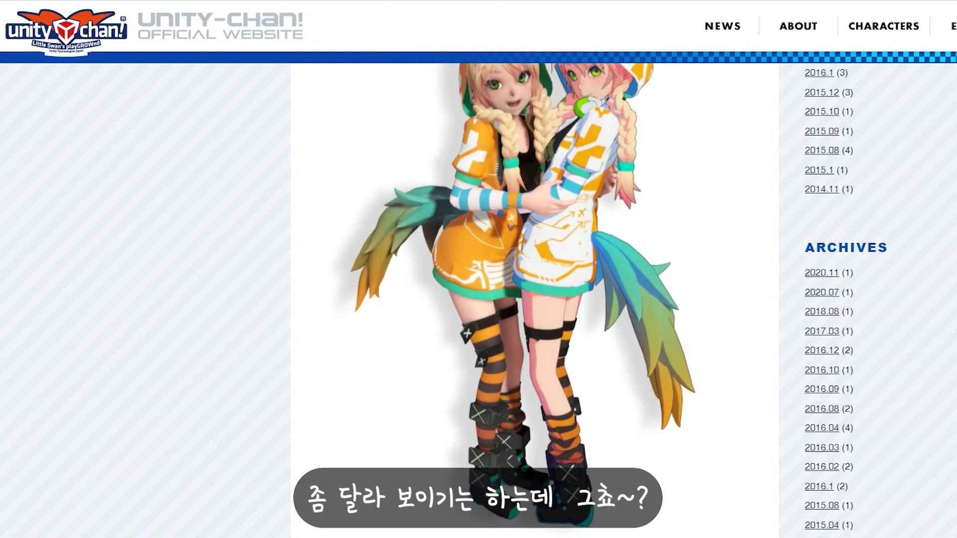
scroll(679, 219, "down", 10)
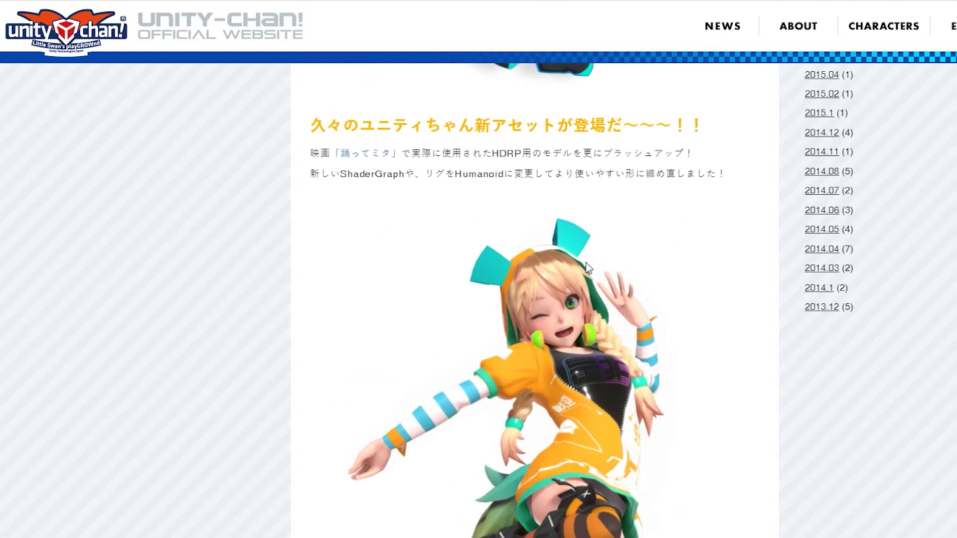
scroll(585, 261, "down", 2)
scroll(585, 262, "down", 8)
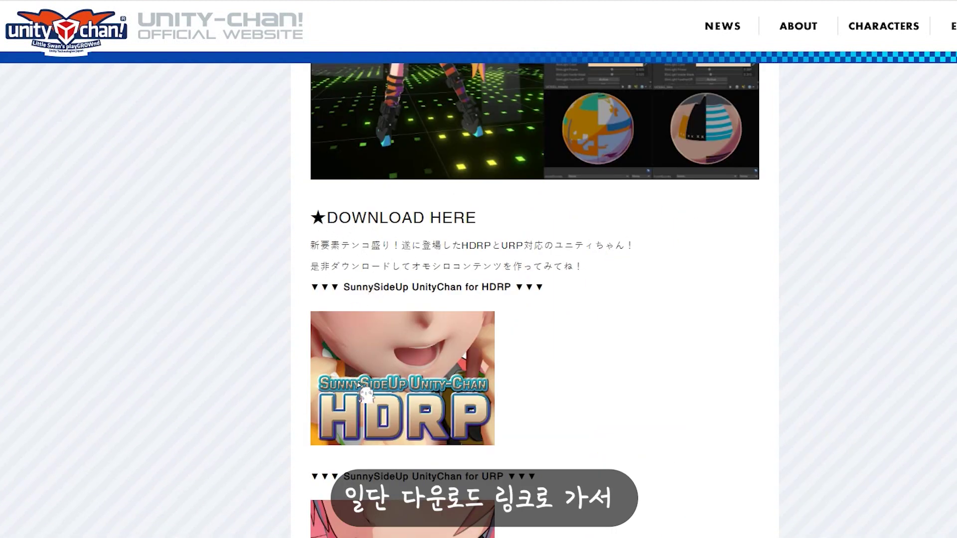
left_click(403, 395)
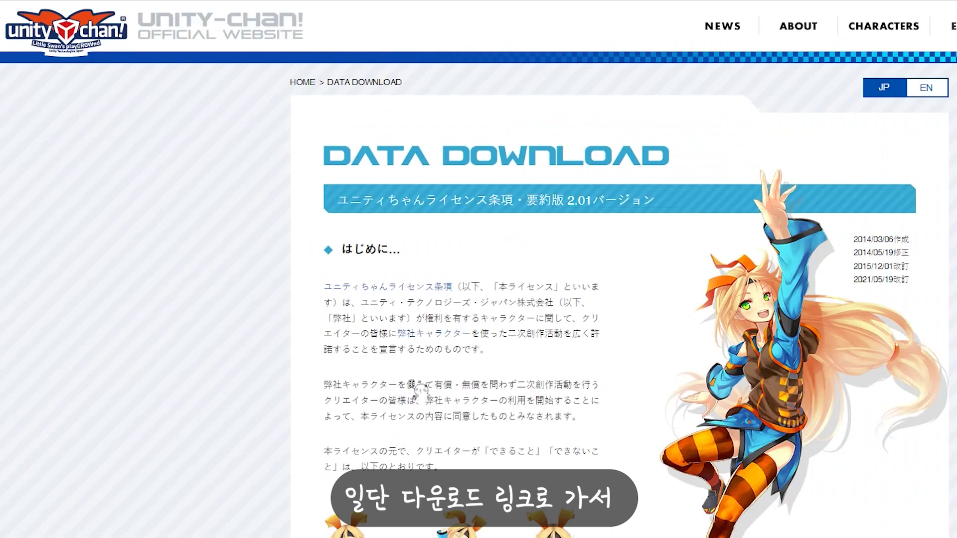
- Scroll to the bottom of the Data Download page and accept the Unity-chan licence terms
scroll(642, 213, "down", 9)
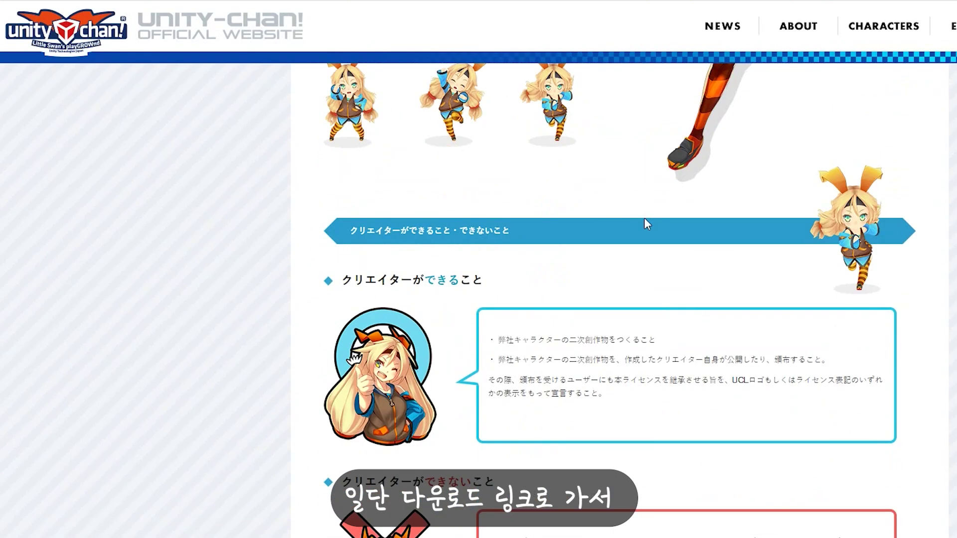
scroll(451, 187, "down", 8)
scroll(451, 187, "down", 8)
scroll(488, 209, "down", 4)
scroll(488, 209, "down", 5)
scroll(489, 208, "down", 5)
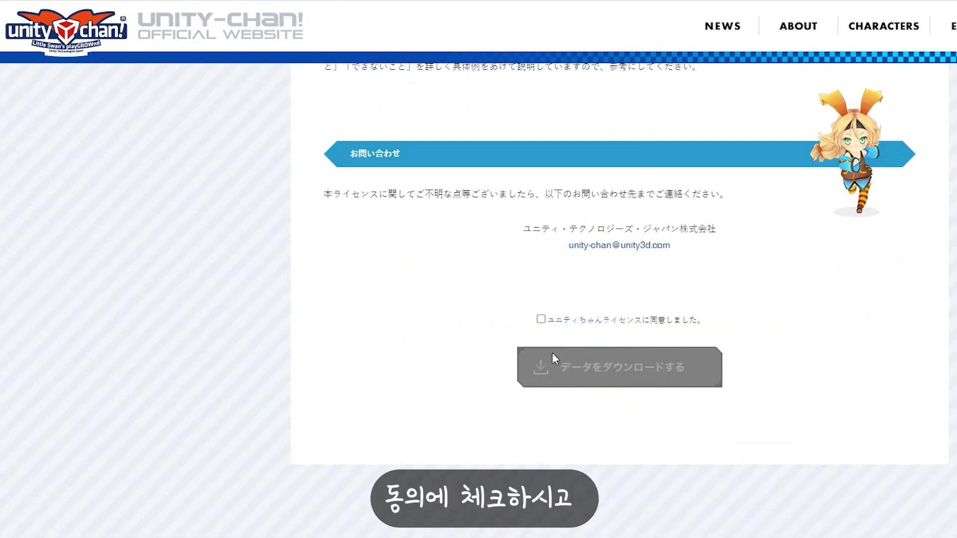
left_click(540, 320)
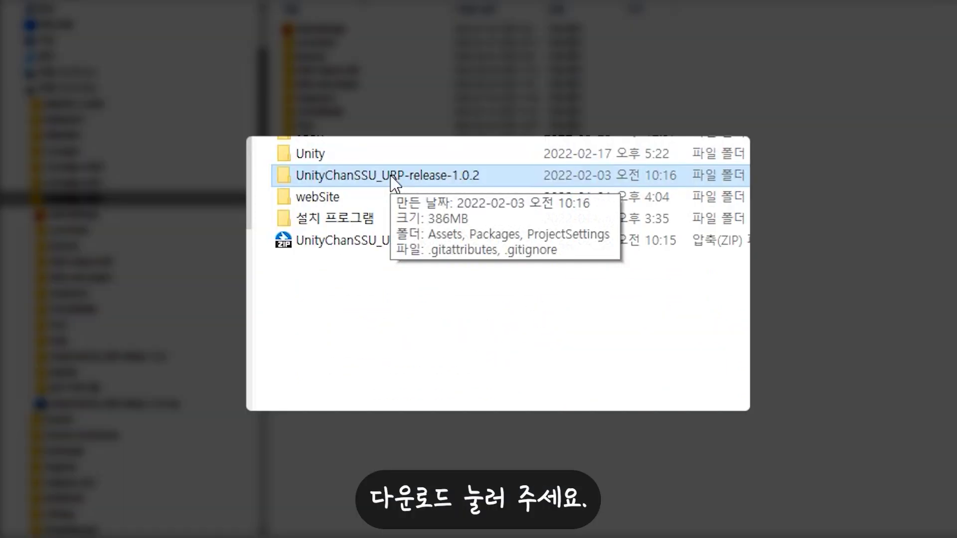
- Select the downloaded zip beside the extracted UnityChanSSU_URP-release-1.0.2 folder
left_click(387, 244)
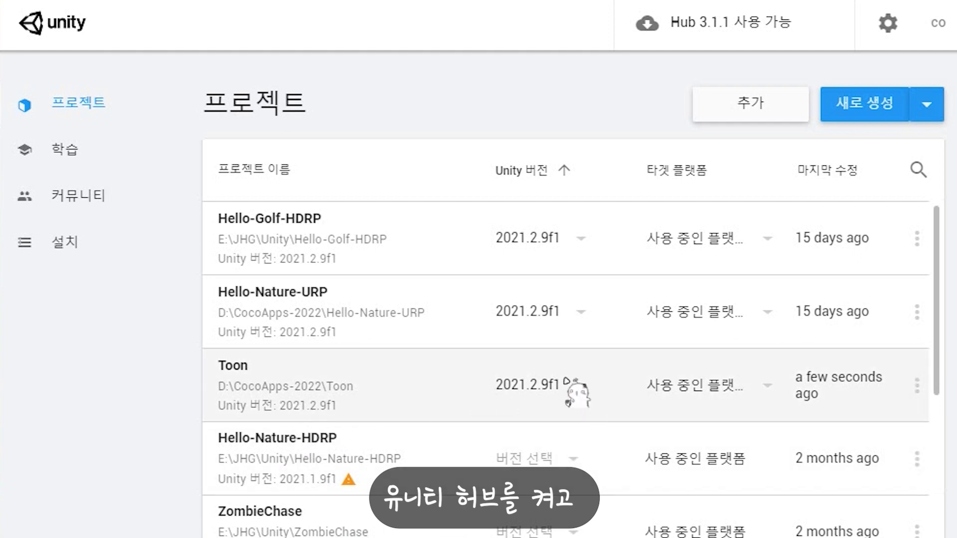
- Start a new Universal Render Pipeline project and replace its default name with ToonShader
left_click(871, 99)
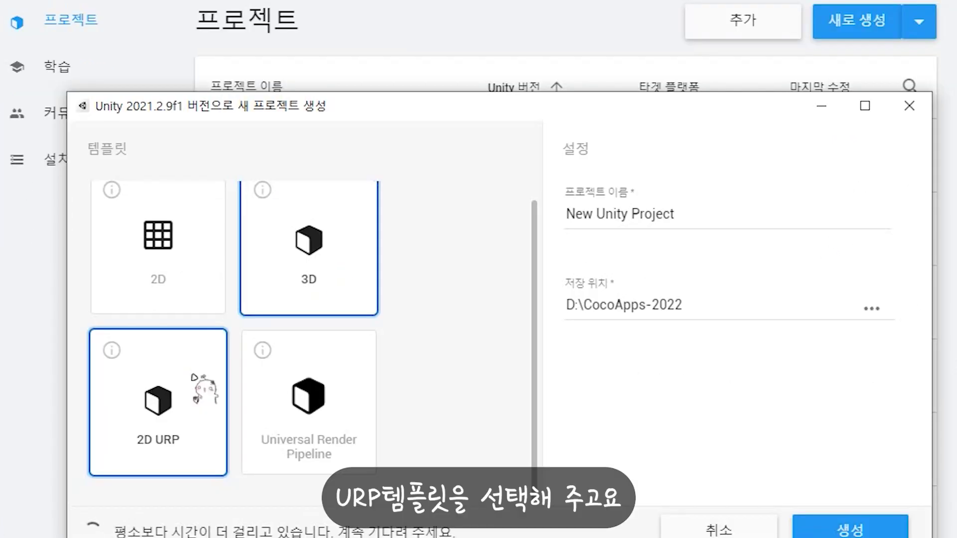
left_click(325, 406)
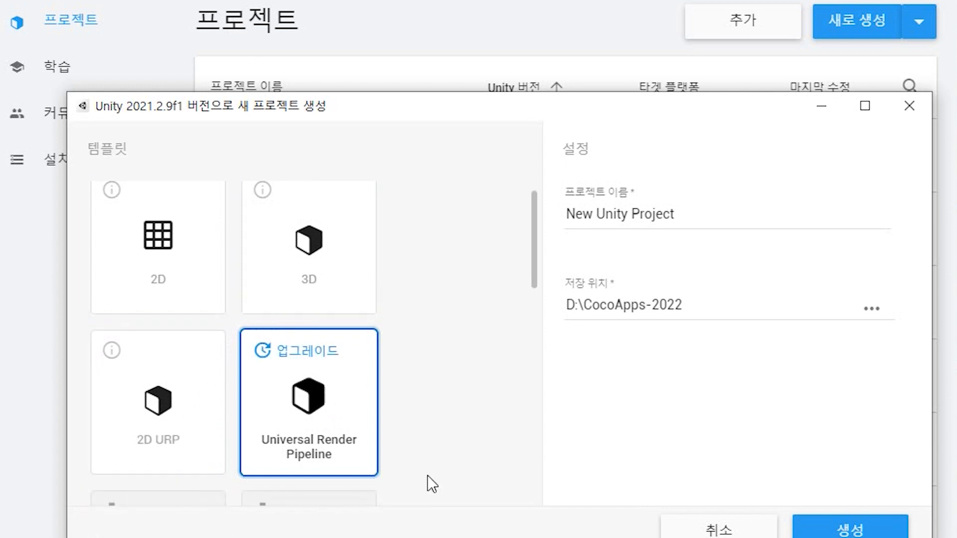
left_click(644, 214)
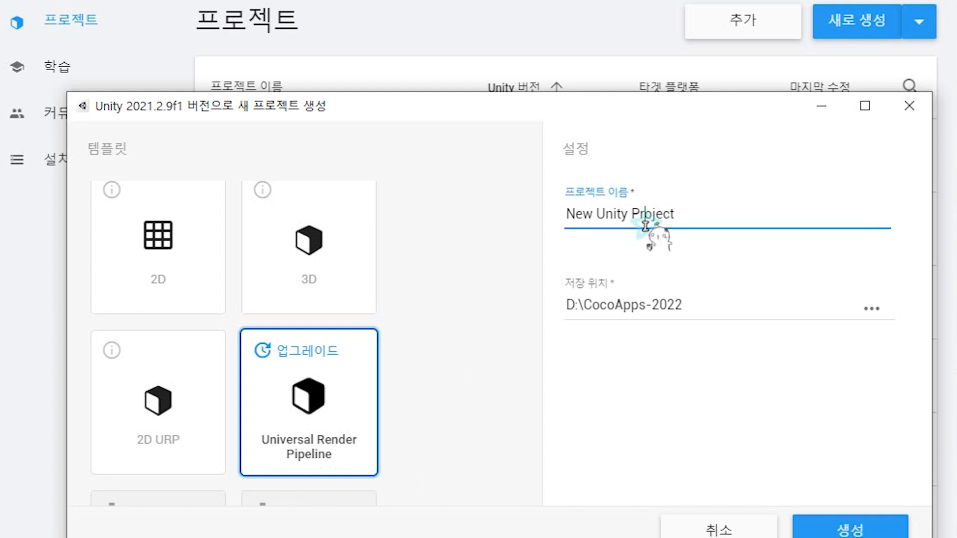
triple_click(714, 217)
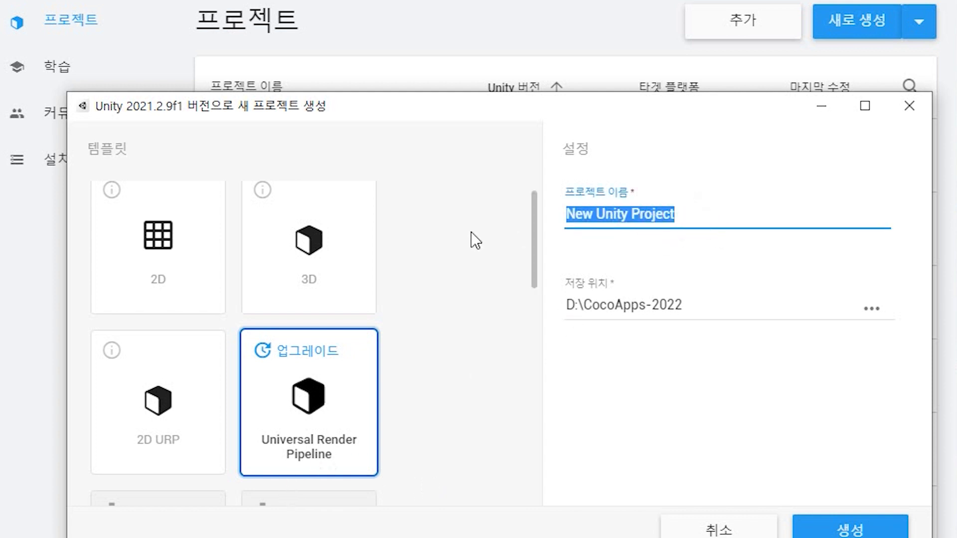
key("BackSpace")
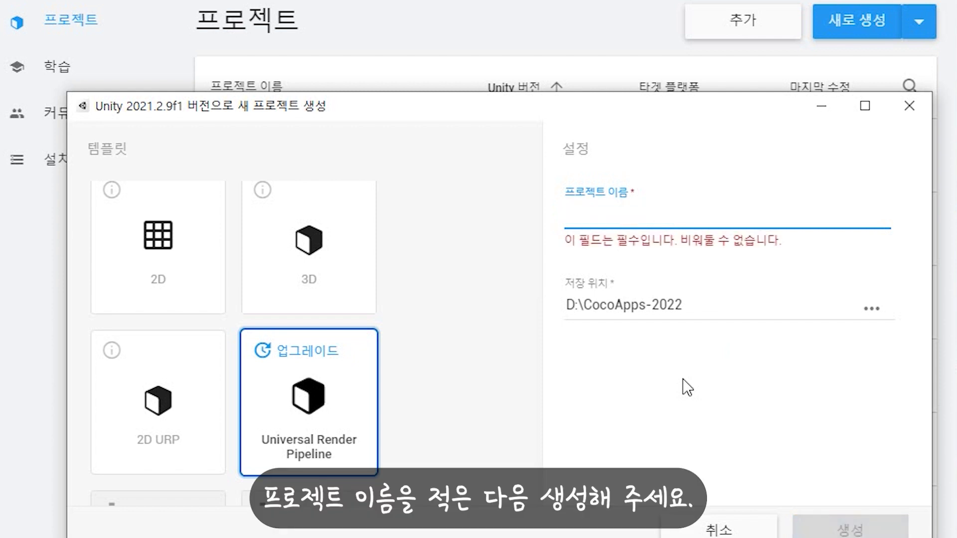
type("To")
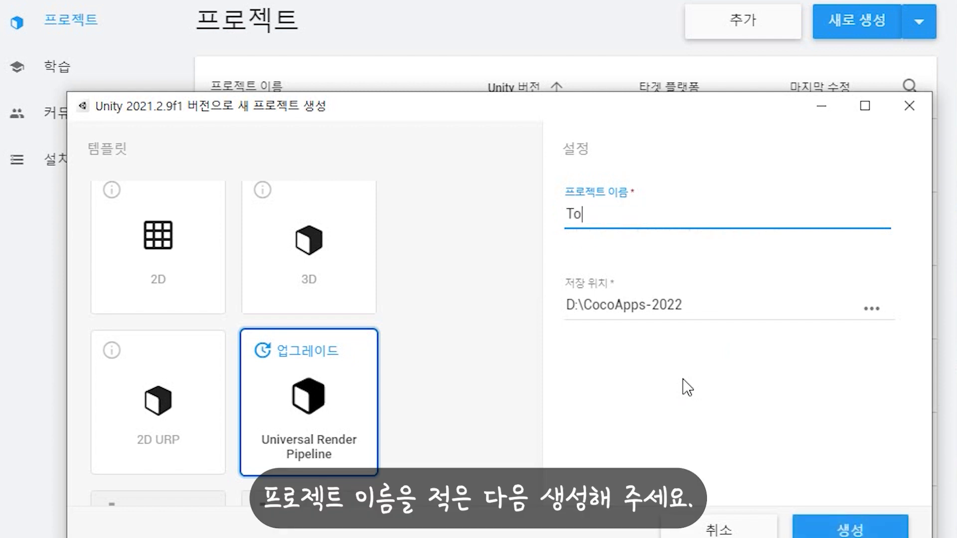
type("on")
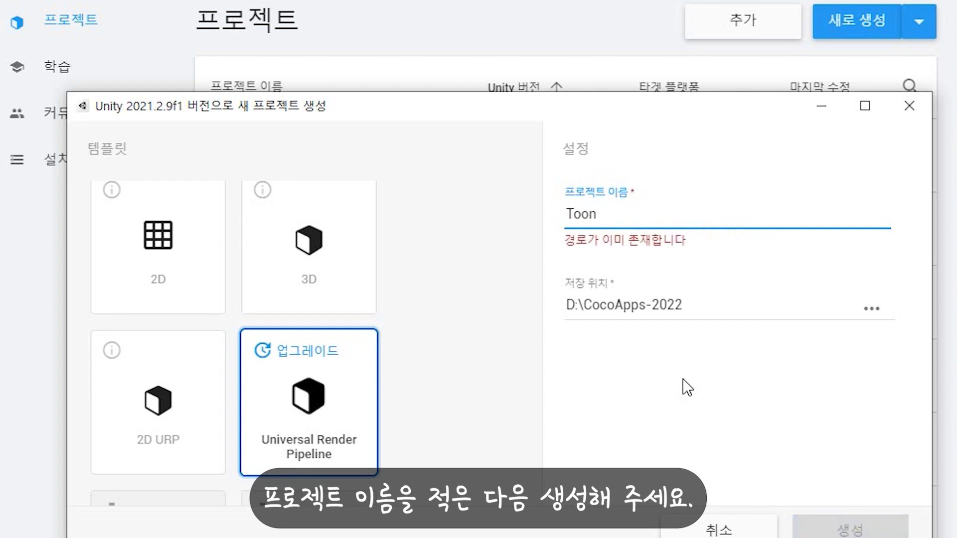
type("dh")
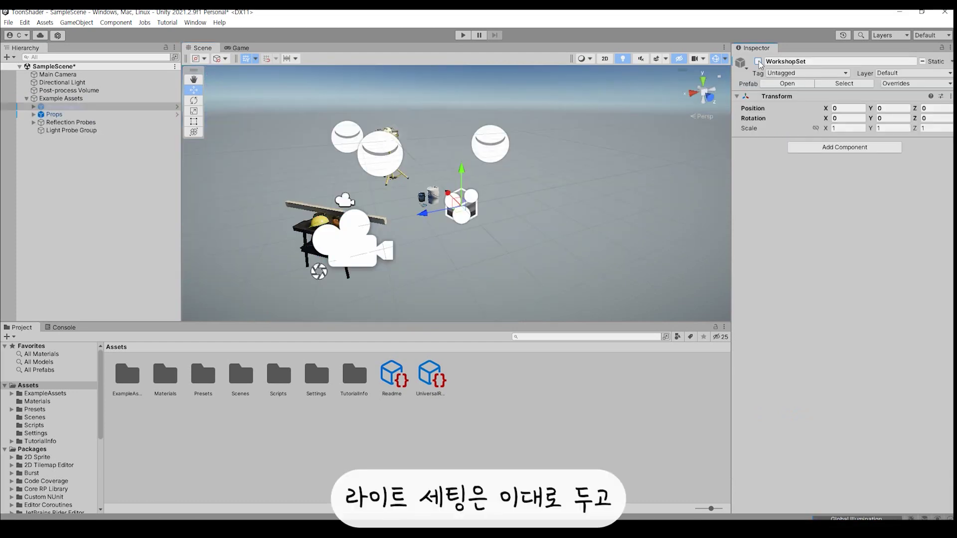
- Deactivate the Props group and the WorkshopSet walls in the SampleScene
left_click(758, 62)
left_click(758, 62)
left_click(758, 62)
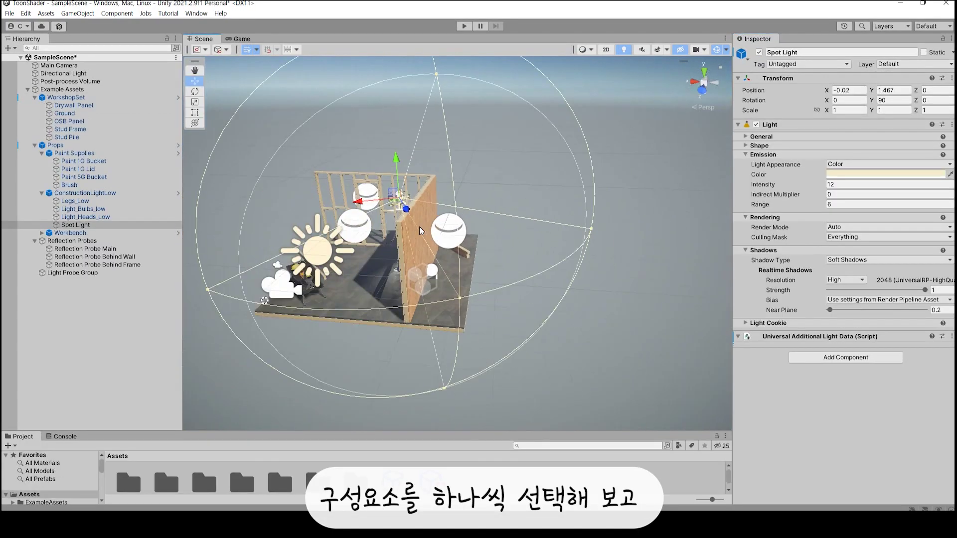
left_click(70, 233)
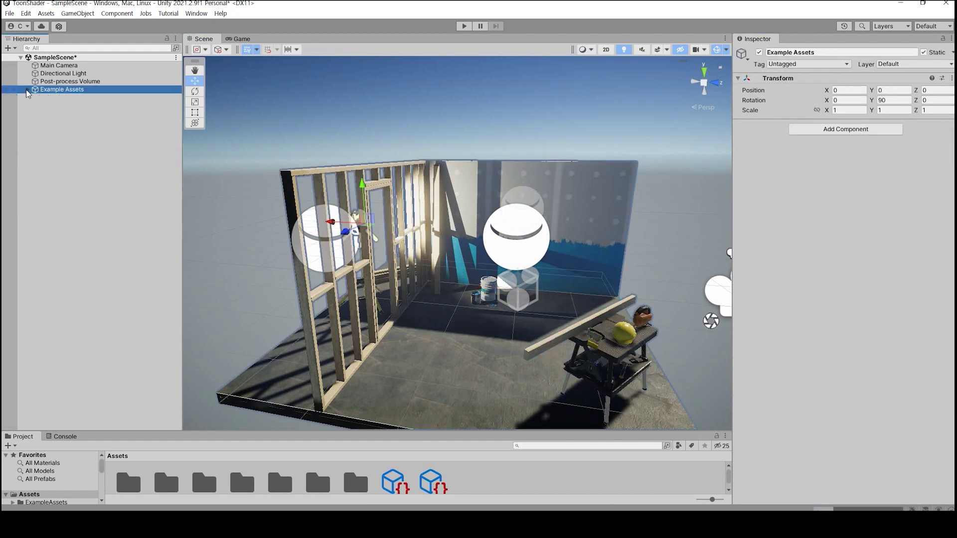
left_click(35, 146)
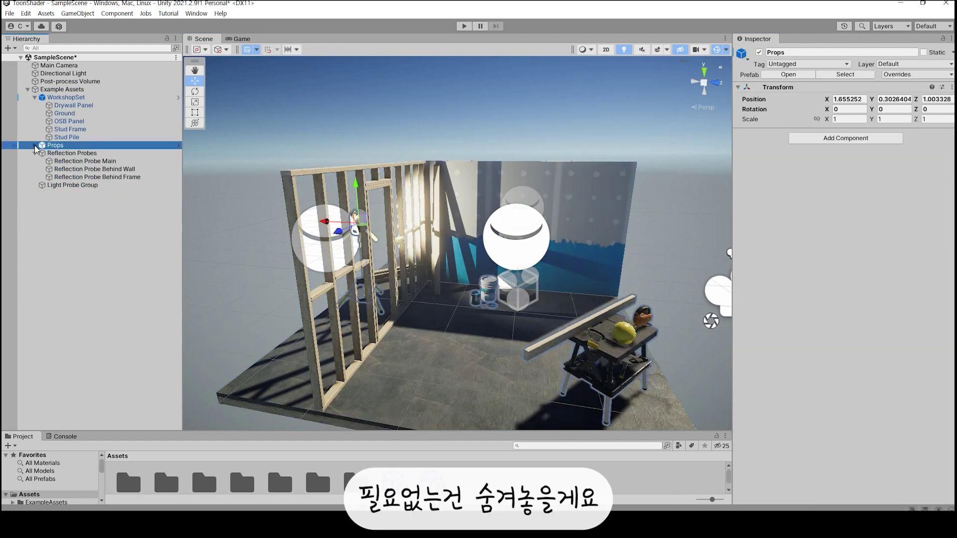
left_click(759, 52)
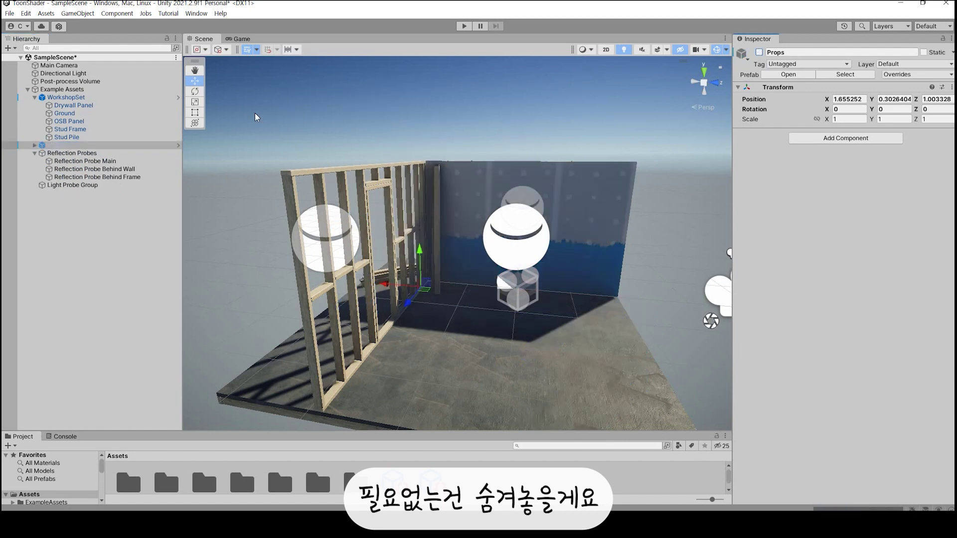
left_click(758, 52)
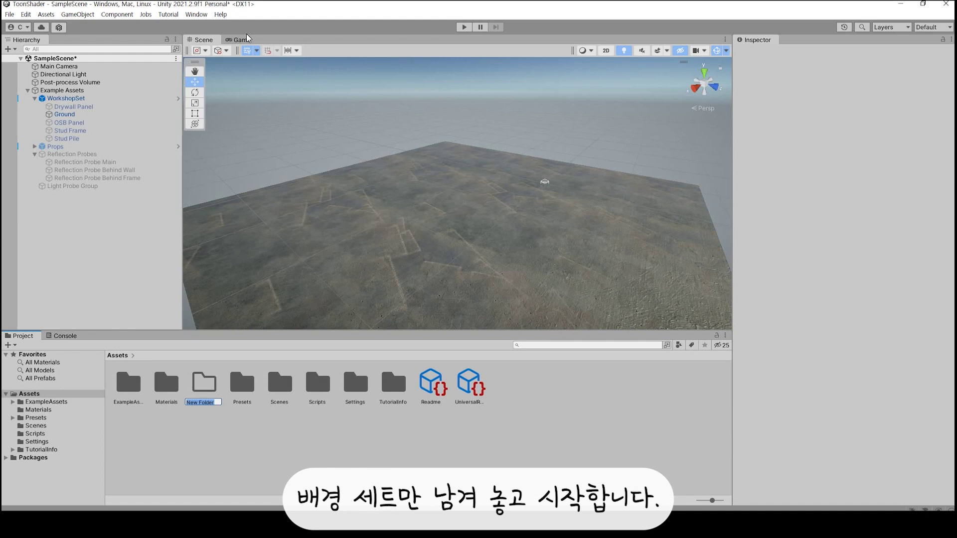
- Name the new Assets folder Cocoapps and open it in the Project window
key("BackSpace")
type("Cocoa")
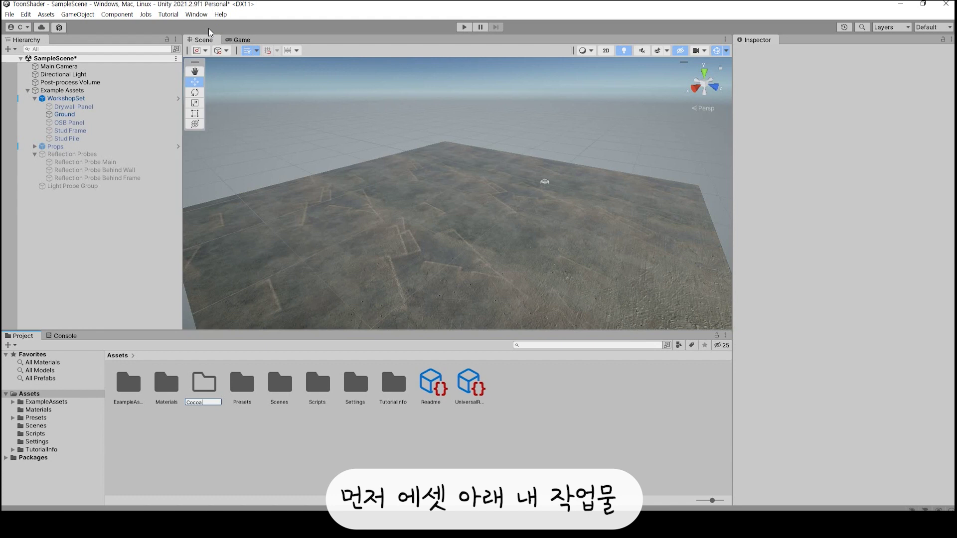
type("pps")
key("Return")
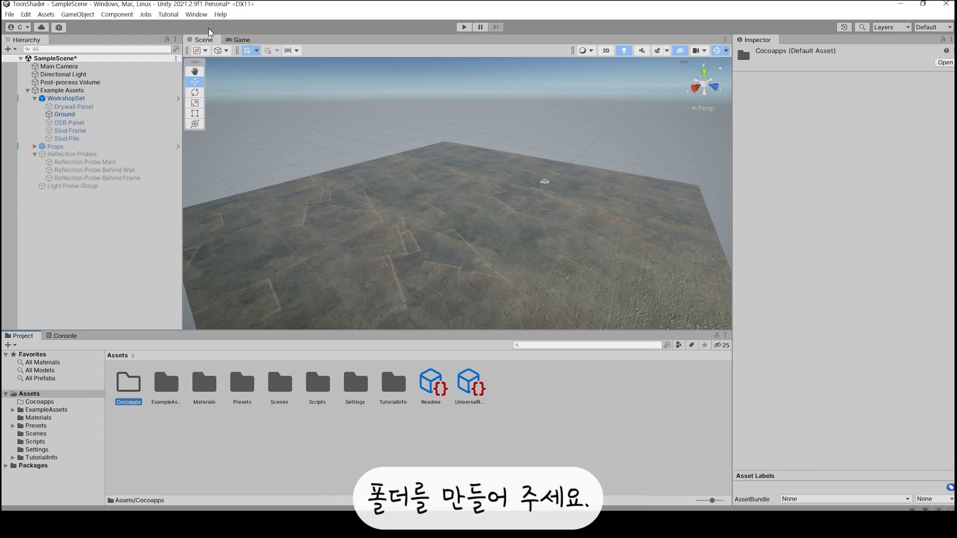
left_click(46, 403)
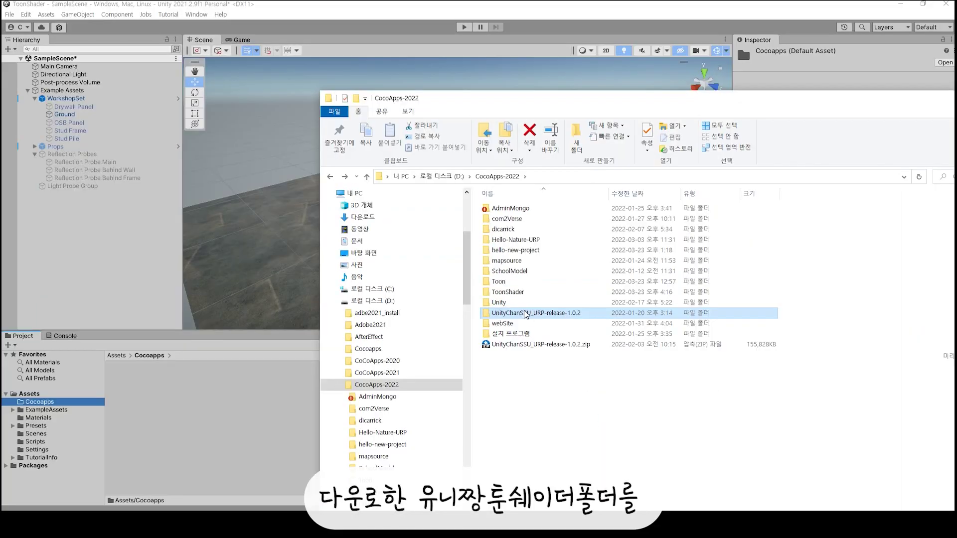
- Drag the UnityChanSSU_URP-release-1.0.2 folder from File Explorer into Unity's Project window
left_click_drag(525, 314, 257, 428)
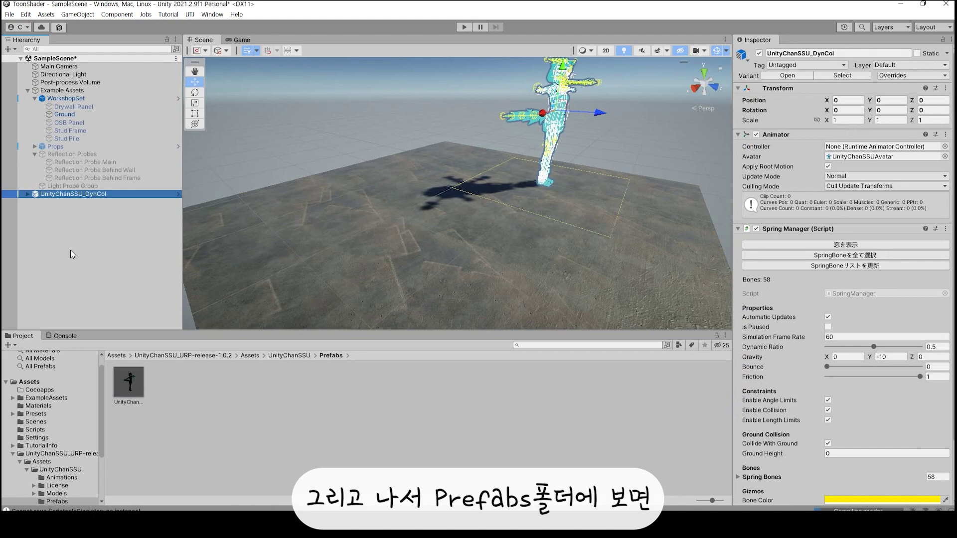
- Frame the UnityChanSSU_DynCol character at eye level in the Scene view
left_click_drag(578, 222, 466, 199, "alt")
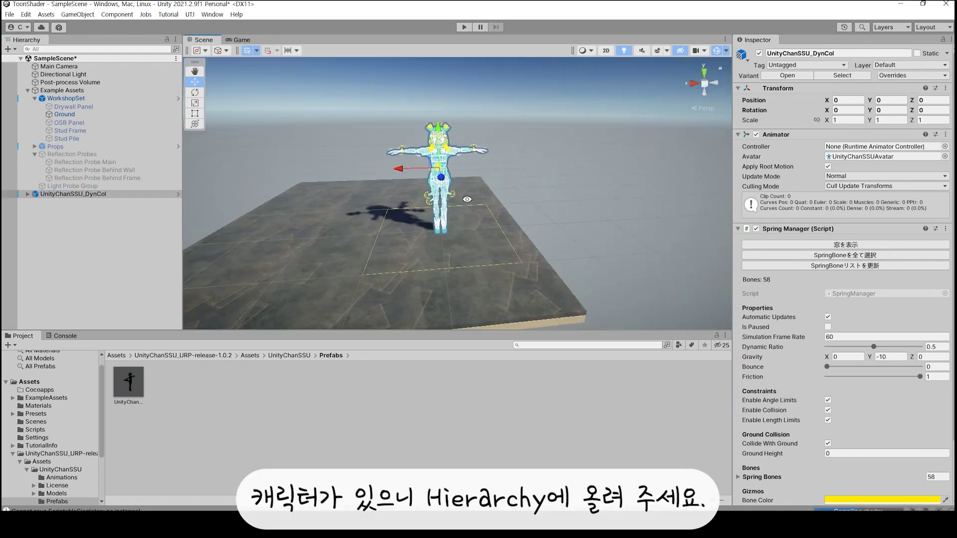
scroll(467, 199, "up", 3)
left_click(468, 236)
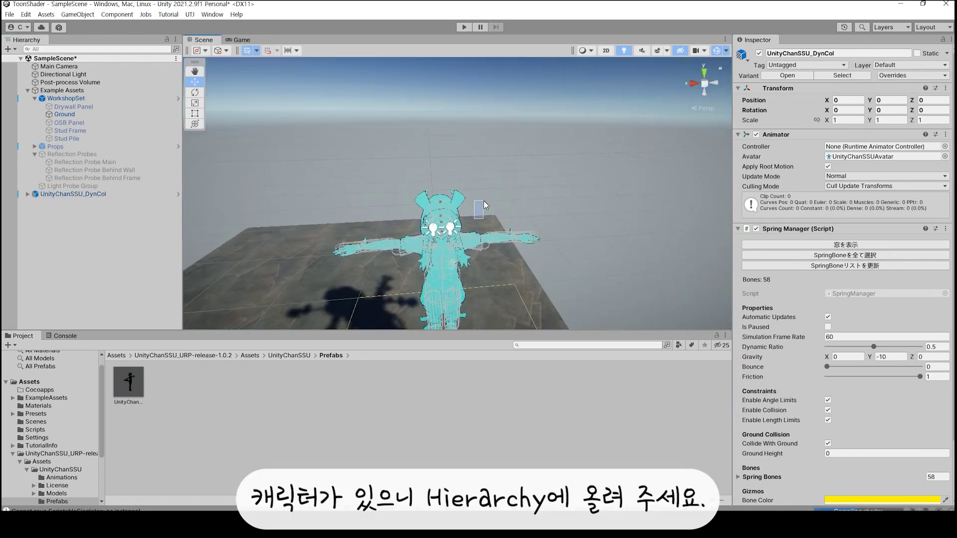
left_click_drag(469, 236, 489, 183, "alt")
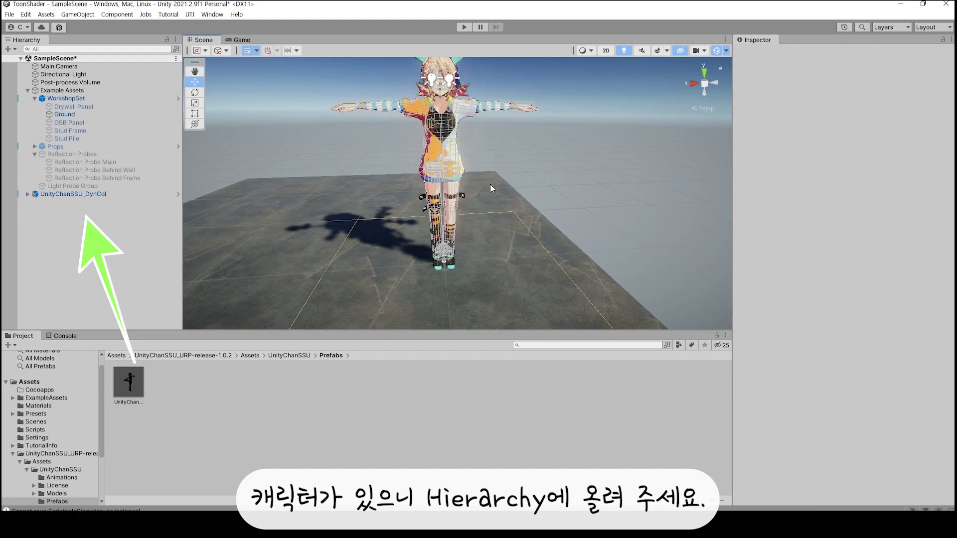
left_click(494, 184)
scroll(494, 184, "up", 3)
left_click(540, 210)
scroll(507, 217, "up", 3)
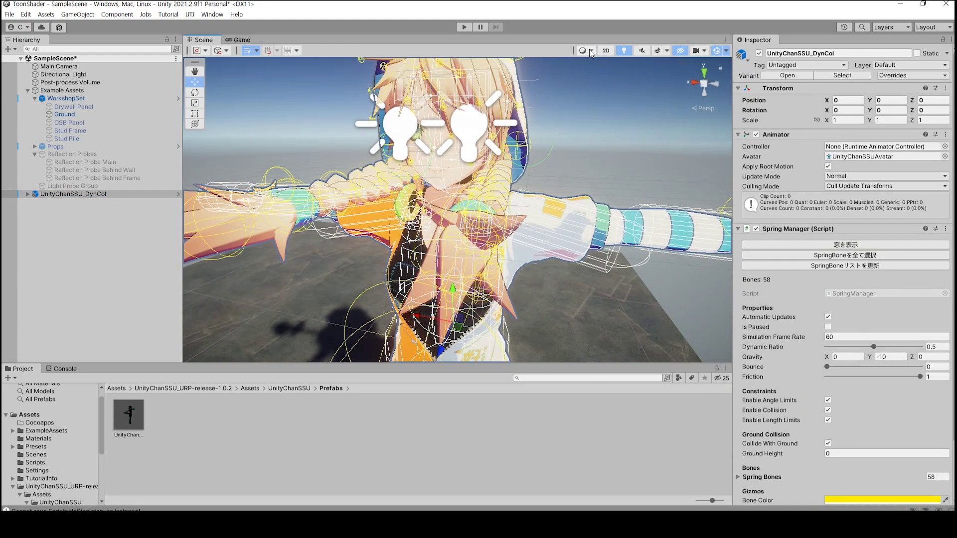
- Review the Scene view shading mode options and select the Directional Light
left_click(590, 51)
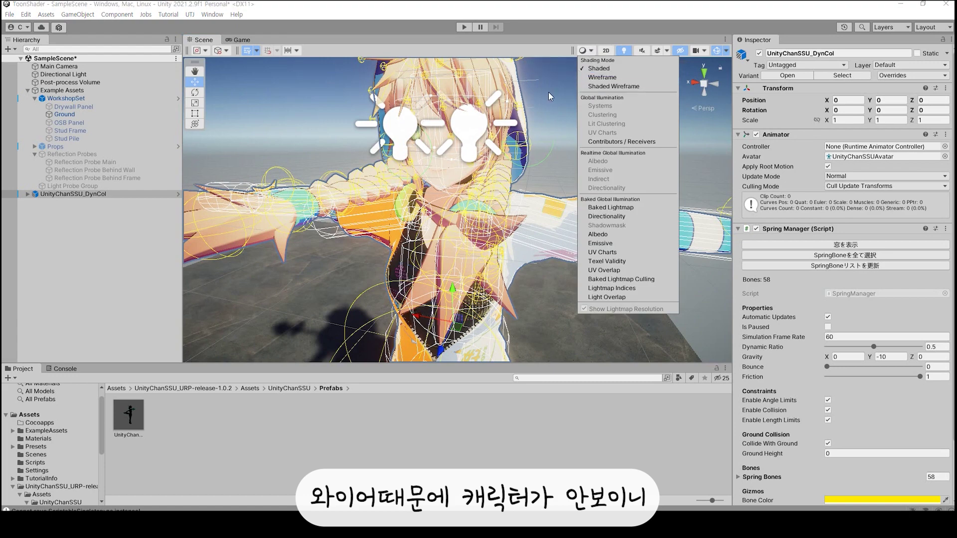
left_click(598, 68)
scroll(487, 174, "down", 5)
left_click(487, 174)
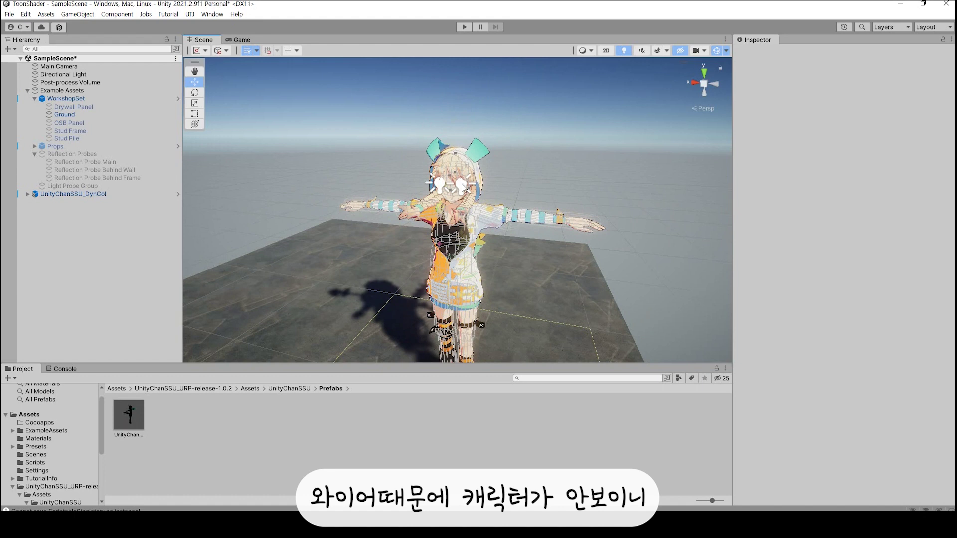
left_click(463, 187)
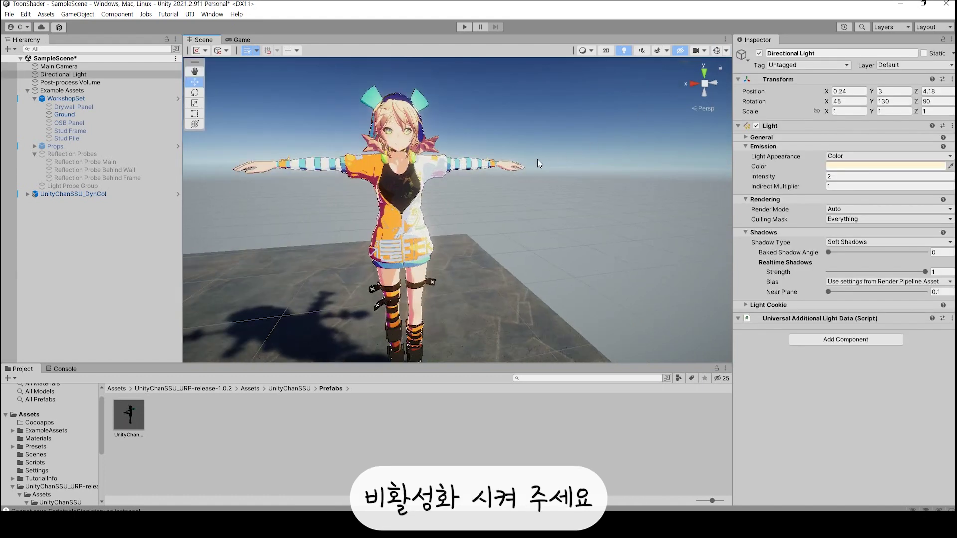
- Set the Directional Light's Intensity to 1.8 and view the lit character from a new angle
scroll(495, 322, "up", 3)
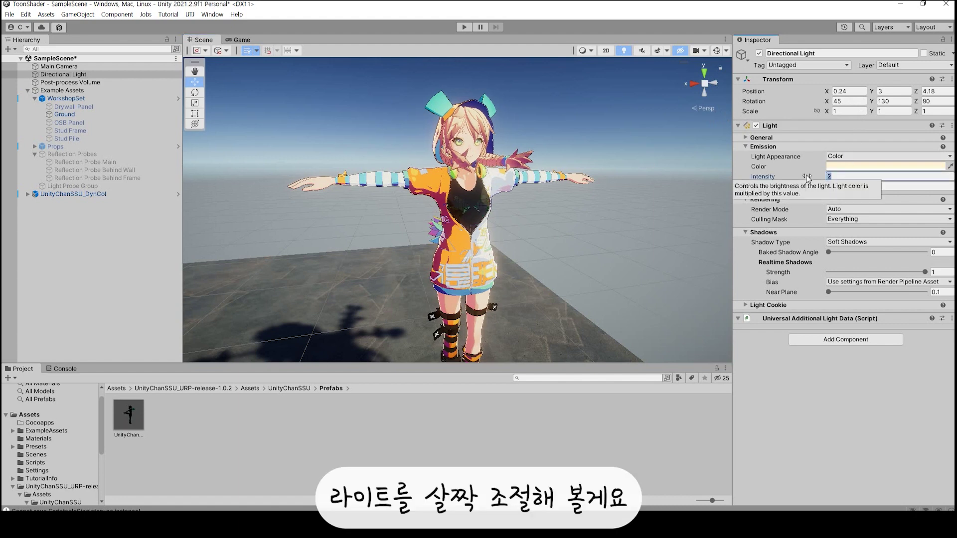
type("1.")
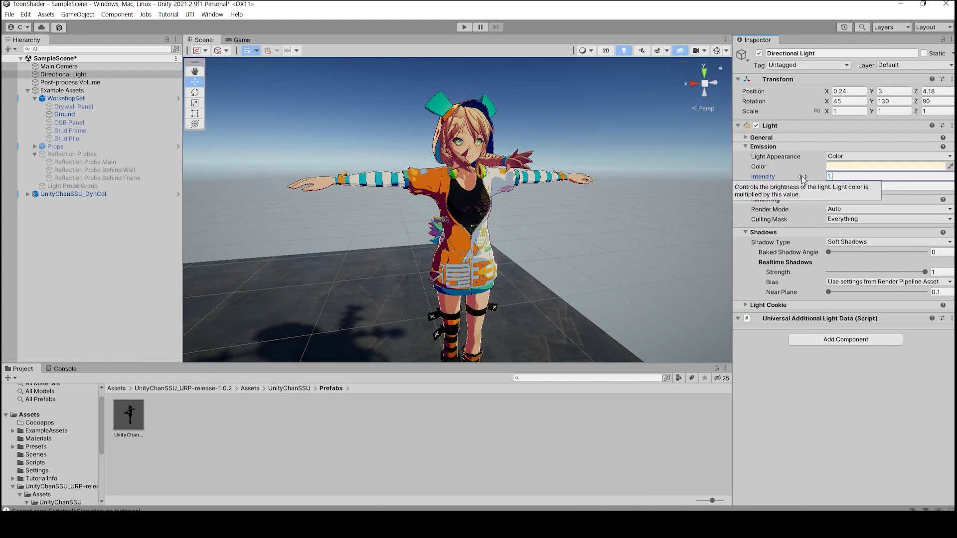
type("5")
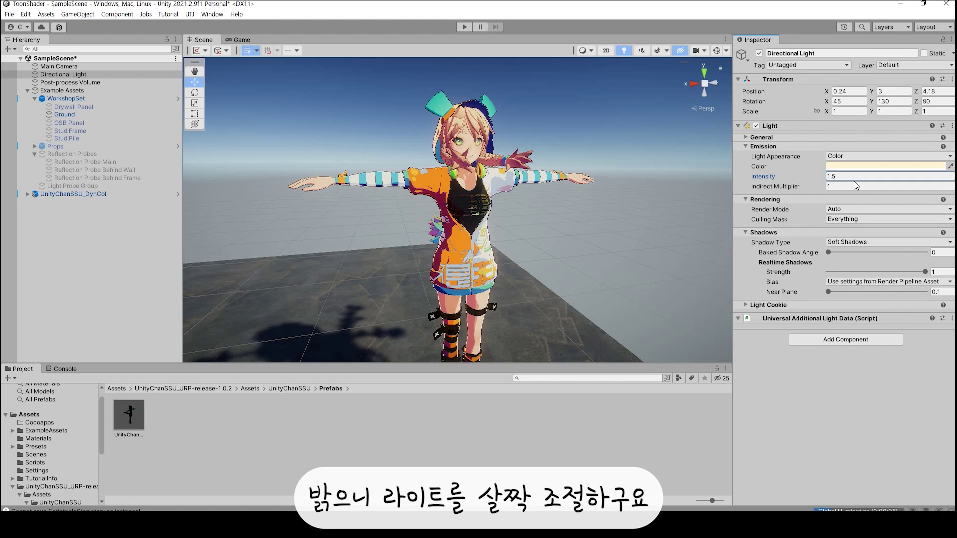
double_click(855, 177)
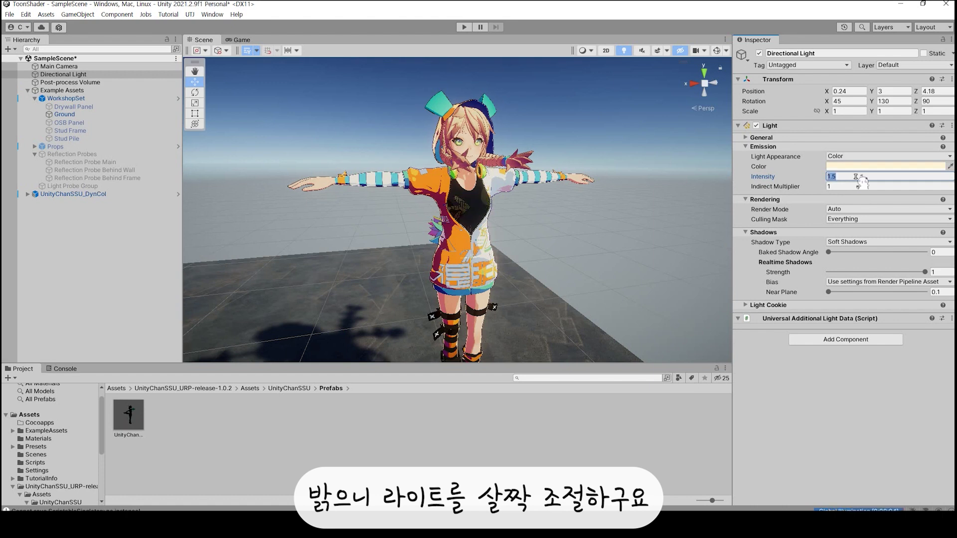
type("1.8")
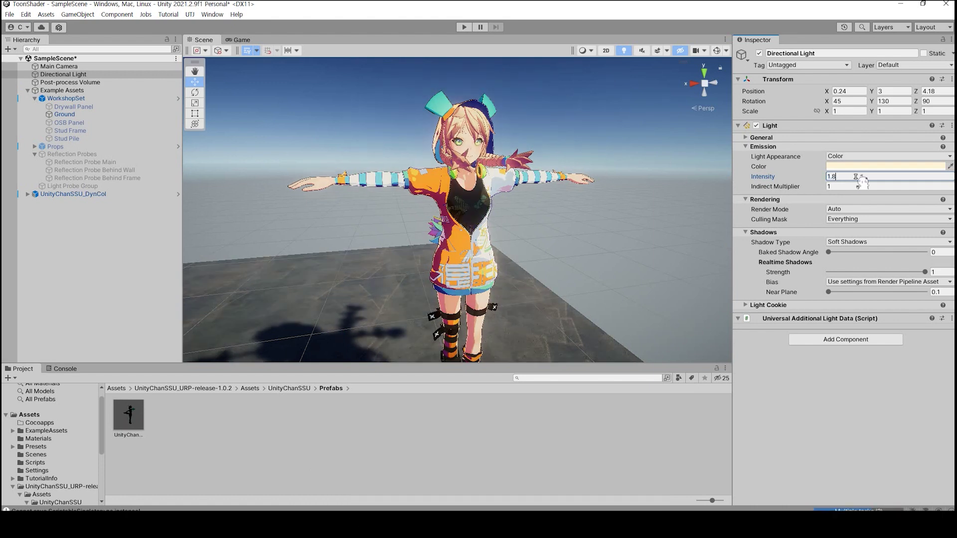
left_click(552, 218)
mouse_move(551, 217)
left_mouse_down("alt")
mouse_move(531, 204)
mouse_move(521, 283)
left_mouse_up("alt")
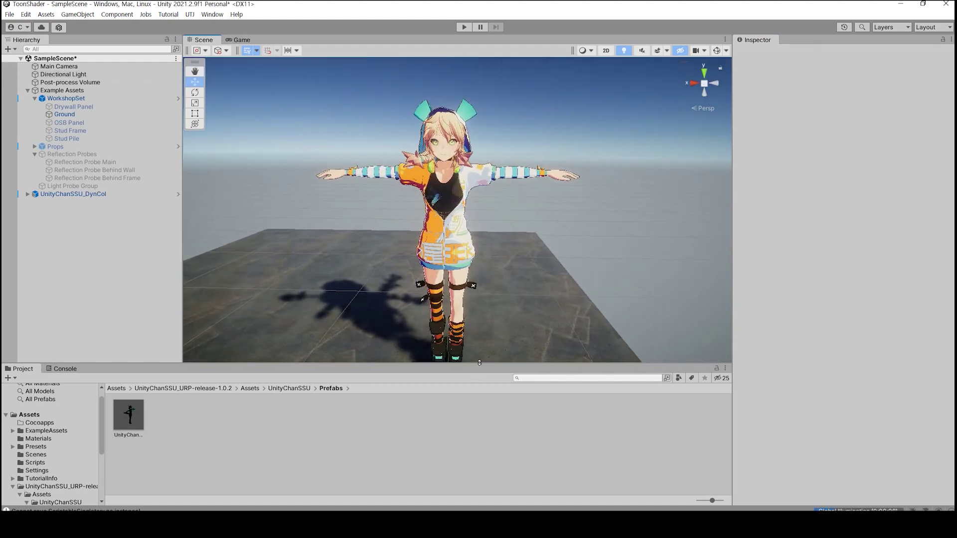
left_click_drag(483, 364, 486, 399)
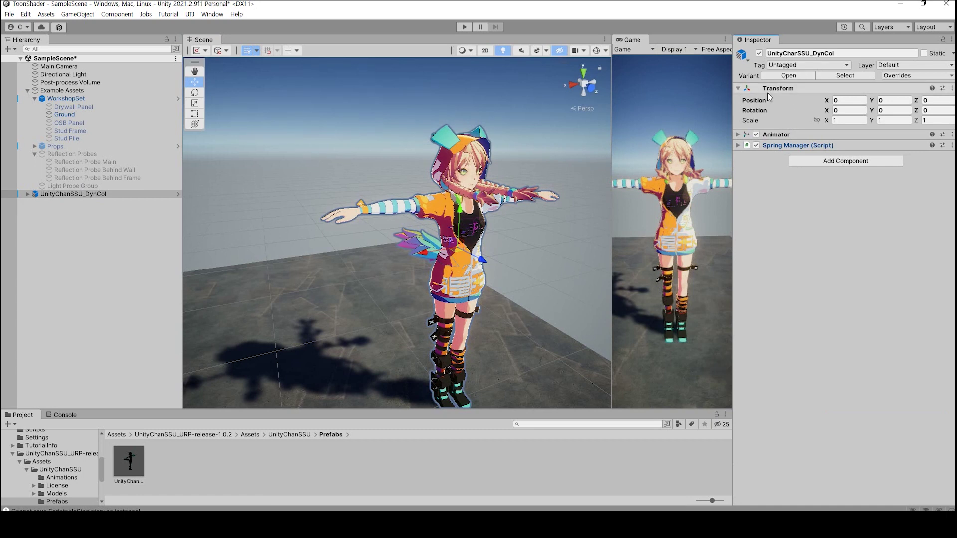
- Locate the character's prefab and find its Boots, Eyes, Hair, Head and HoodieZipper materials in the project
left_click(832, 76)
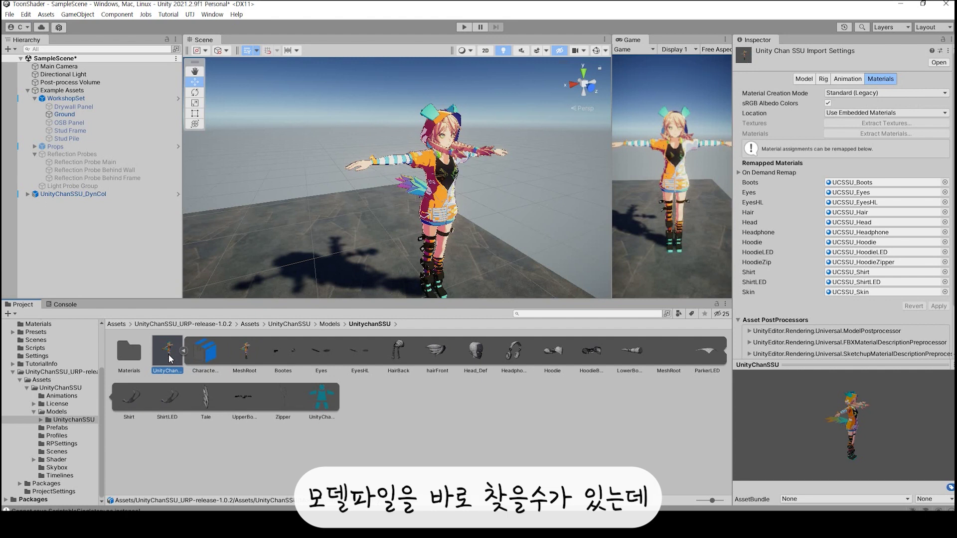
left_click(183, 351)
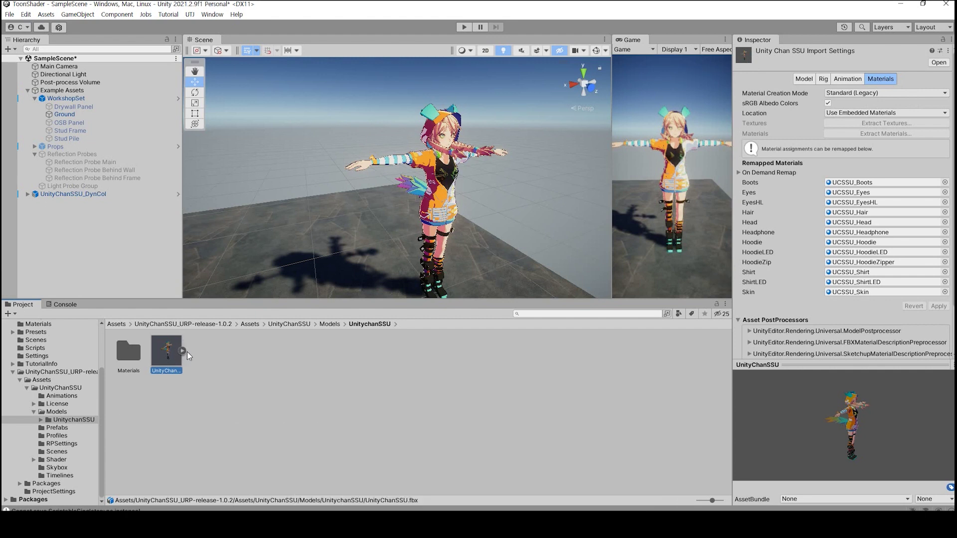
left_click(865, 181)
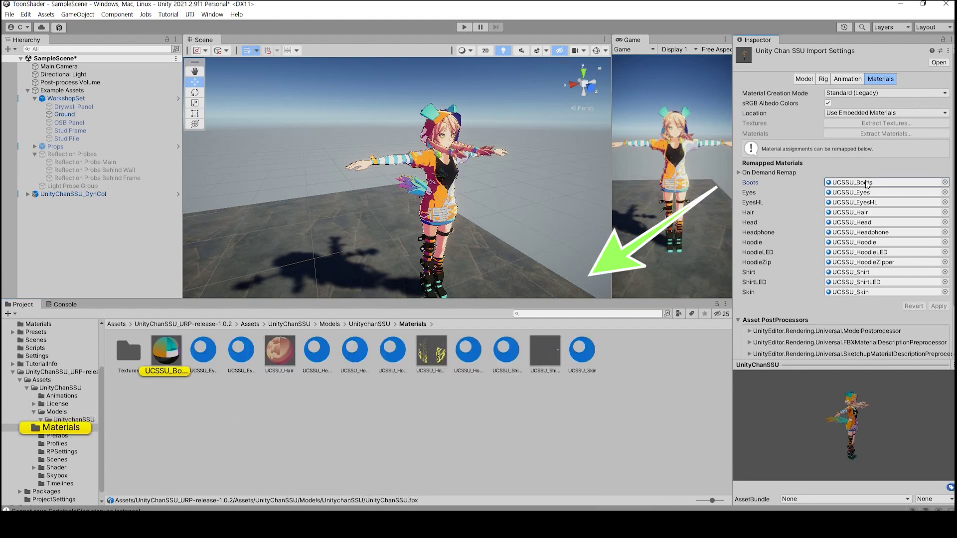
left_click(874, 192)
left_click(868, 211)
left_click(864, 222)
left_click(856, 263)
- Inspect the Toon shader settings of UCSSU_Boots, UCSSU_Hoodie and UCSSU_HoodieZipper, giving the scene view more room
left_click(174, 355)
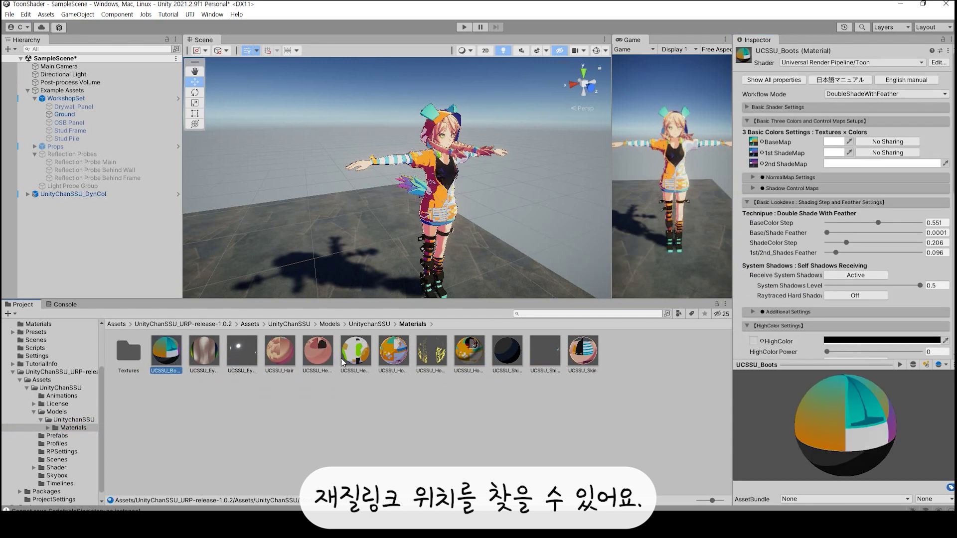
left_click(391, 360)
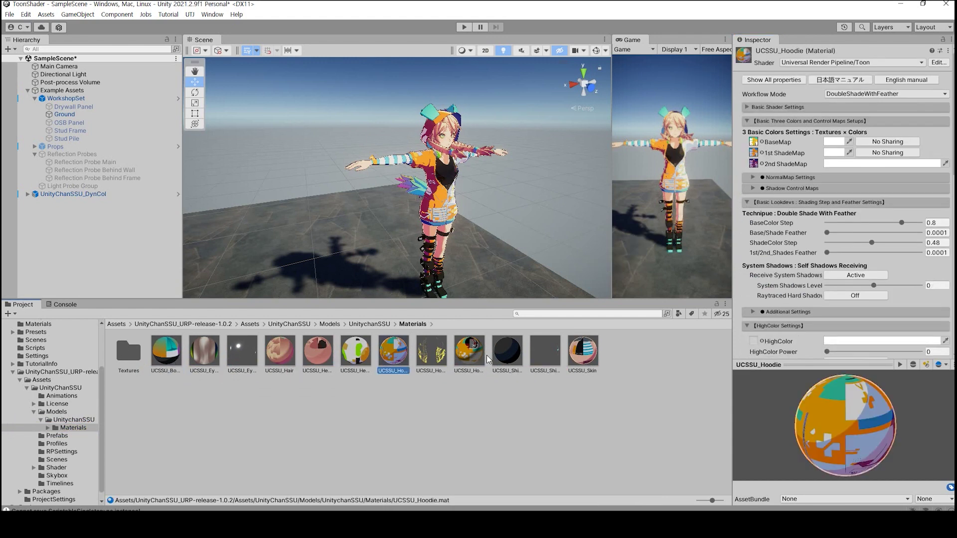
left_click(481, 355)
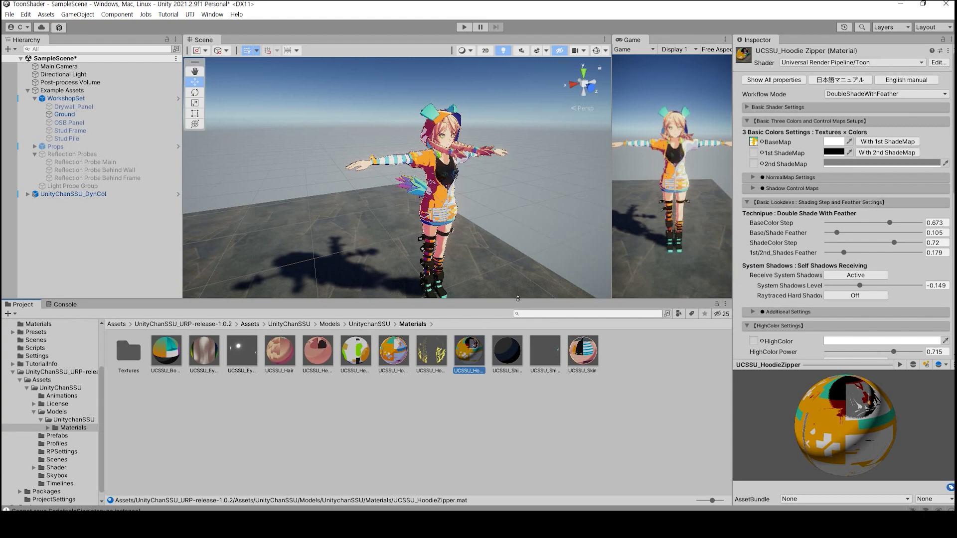
left_click_drag(517, 297, 518, 428)
scroll(481, 285, "up", 3)
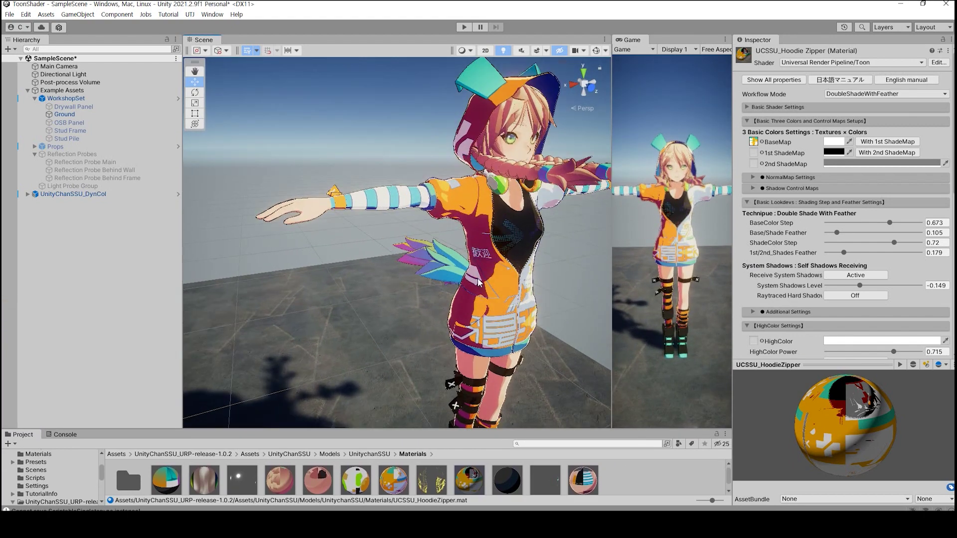
scroll(481, 285, "down", 5)
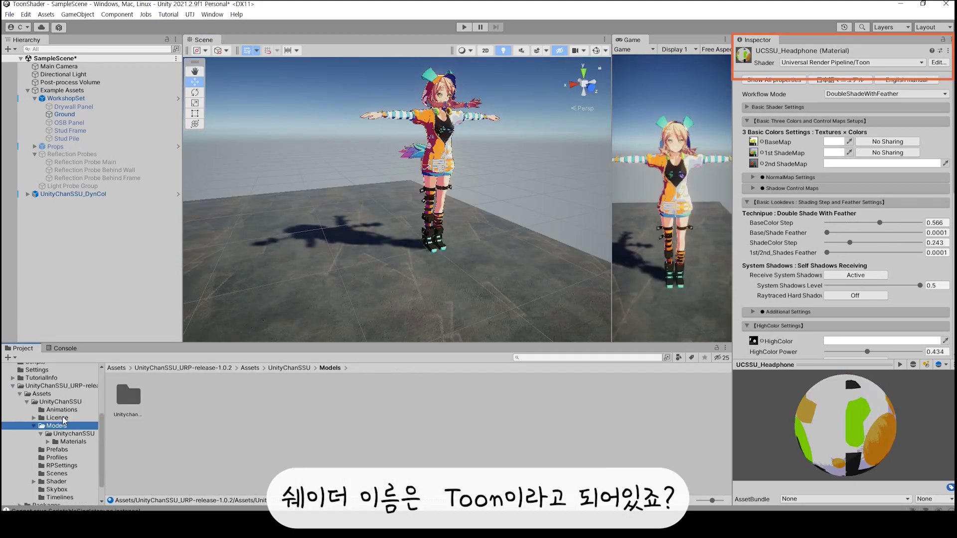
left_click(62, 410)
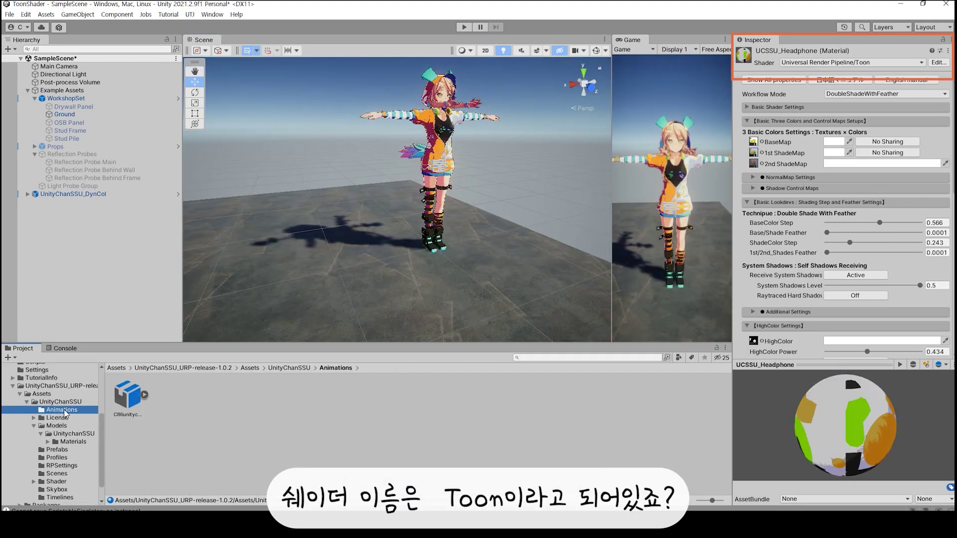
- Collapse the Models, UnityChanSSU and package Assets folders and open the Cocoapps folder
left_click(34, 426)
left_click(42, 394)
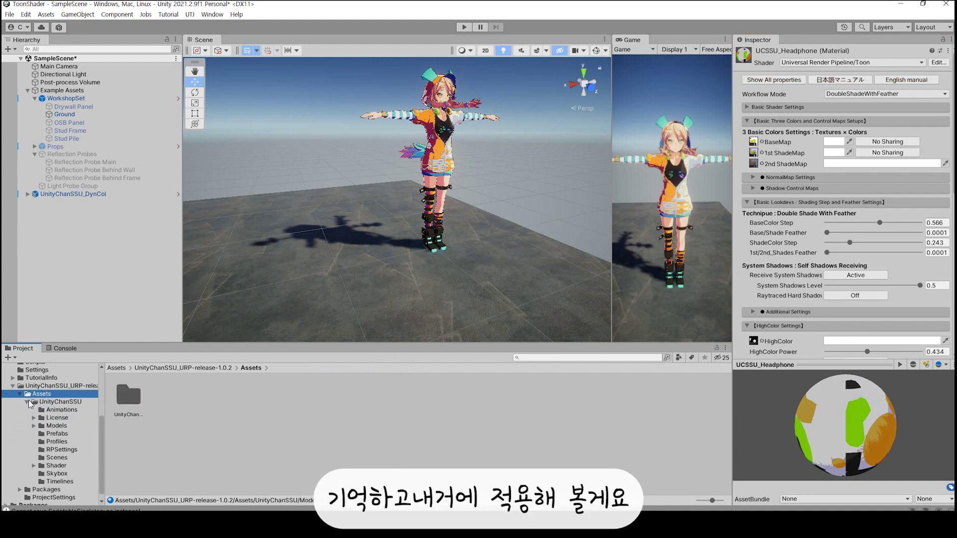
left_click(27, 401)
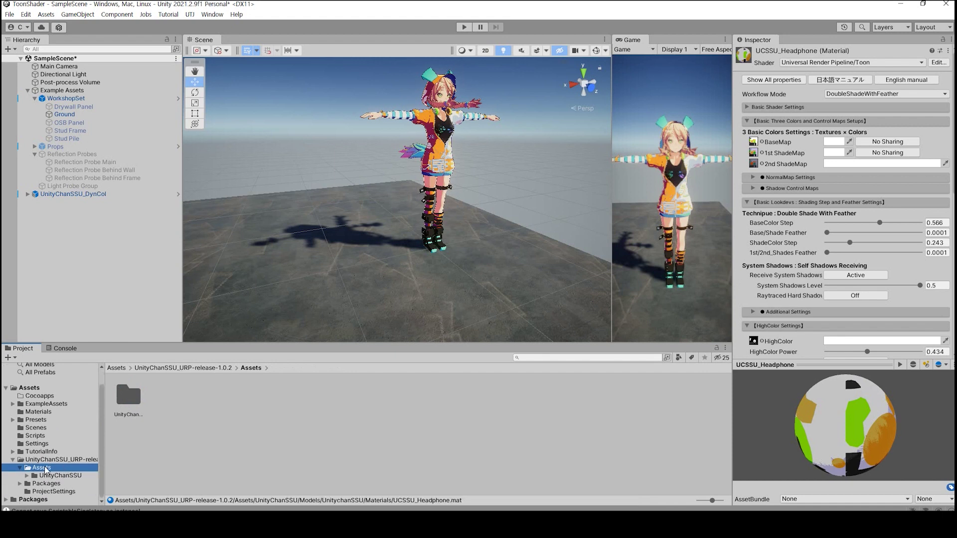
left_click(21, 468)
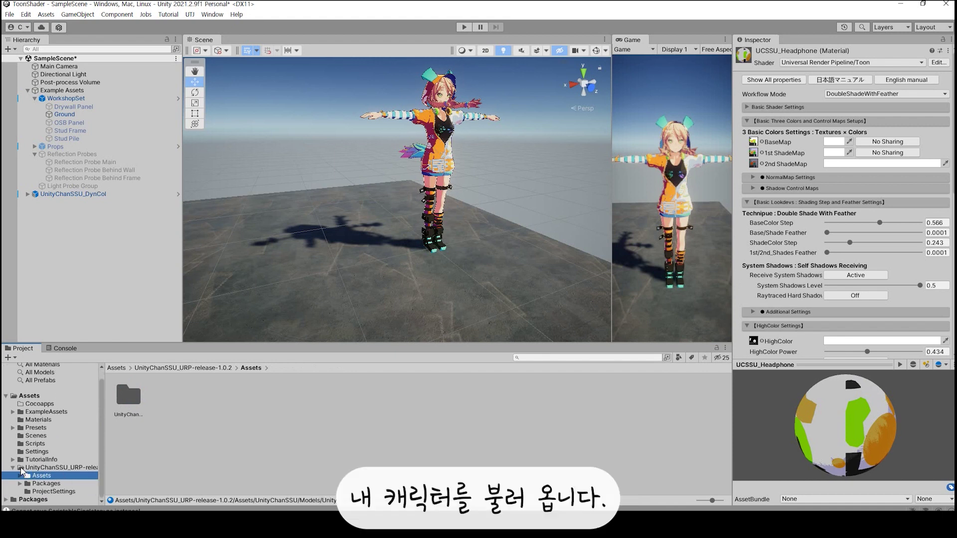
left_click(31, 405)
- Create a new folder inside Cocoapps and name it FBX
right_click(189, 402)
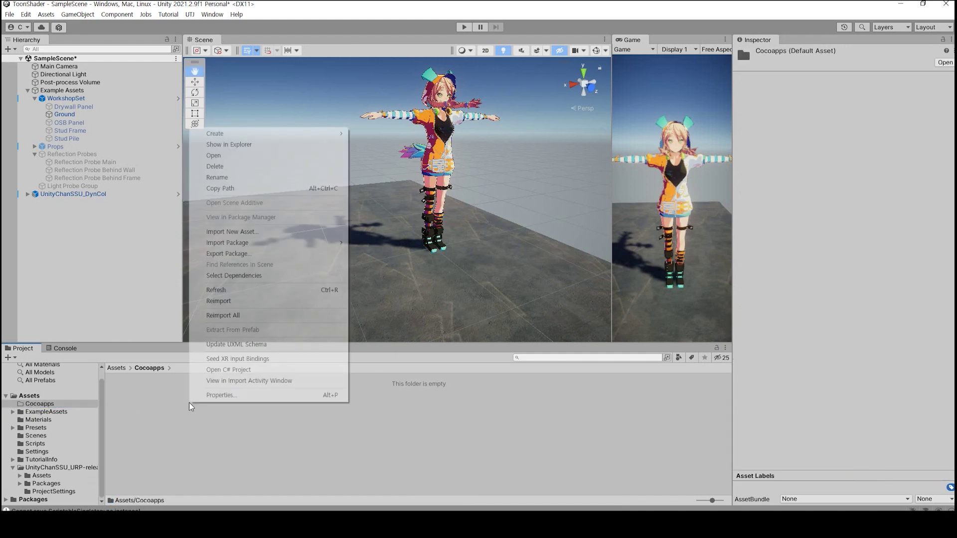
mouse_move(224, 134)
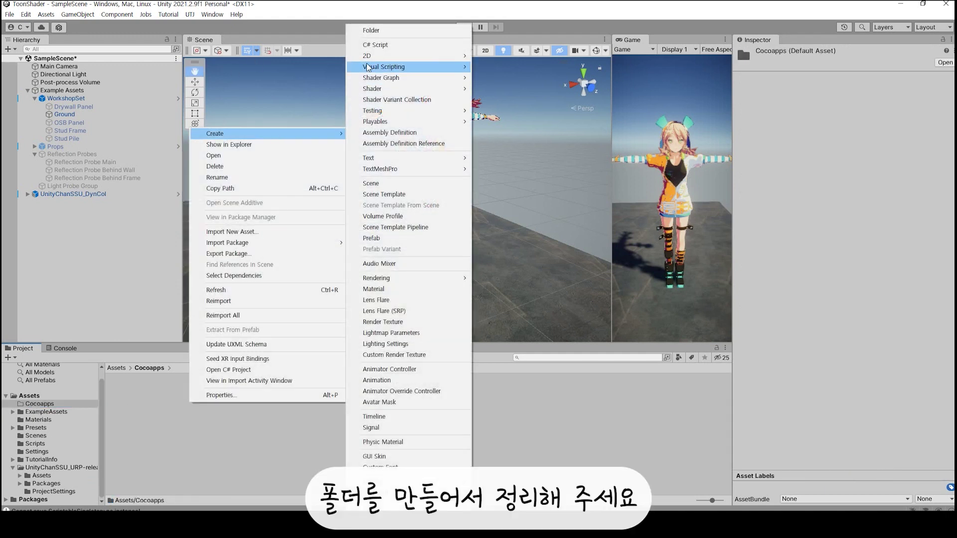
left_click(372, 30)
type("FBx")
right_click(128, 416)
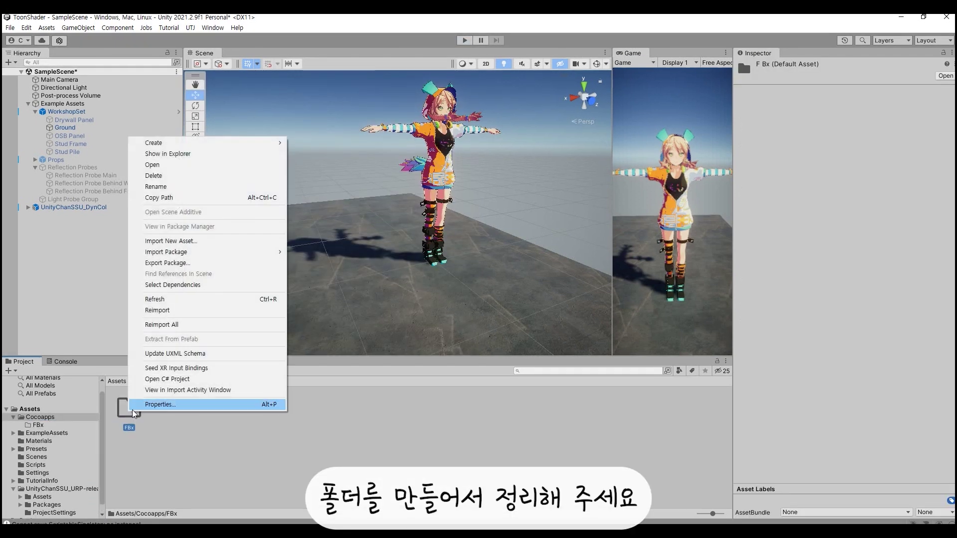
left_click(164, 187)
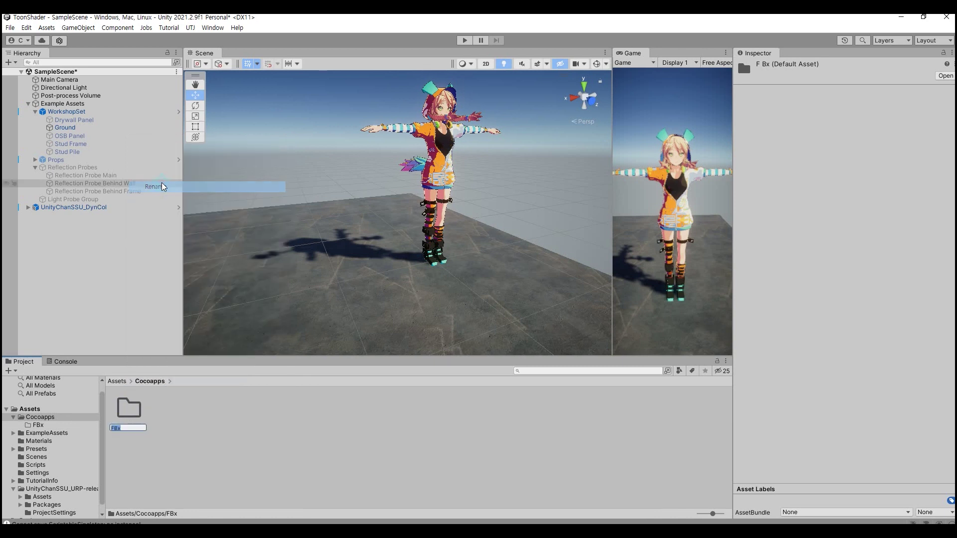
key("BackSpace")
type("B")
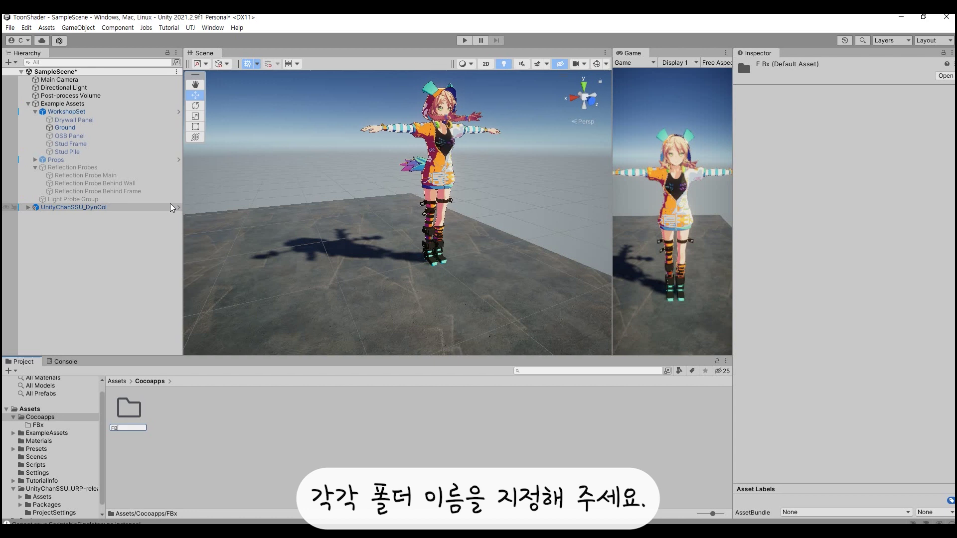
type("X")
key("Return")
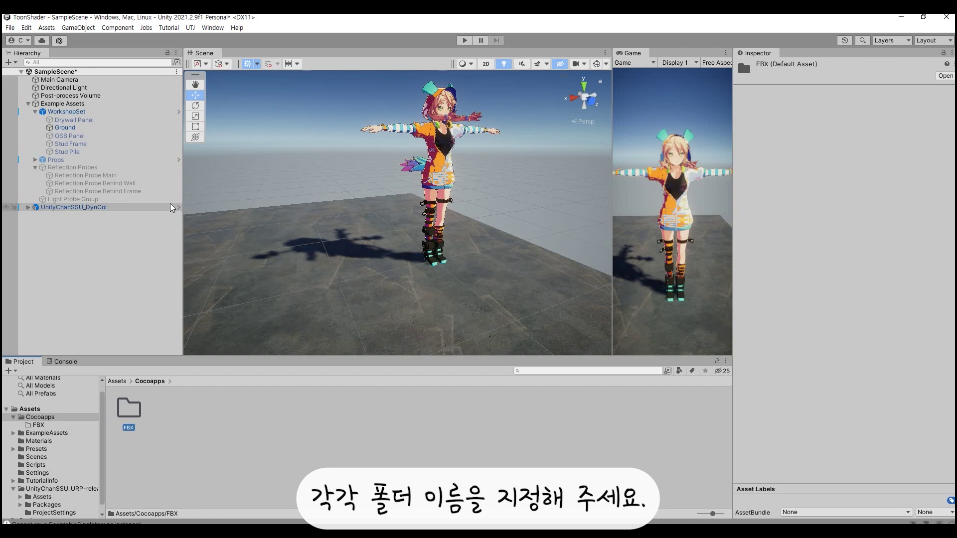
- Add a second folder named Material inside Cocoapps
right_click(192, 413)
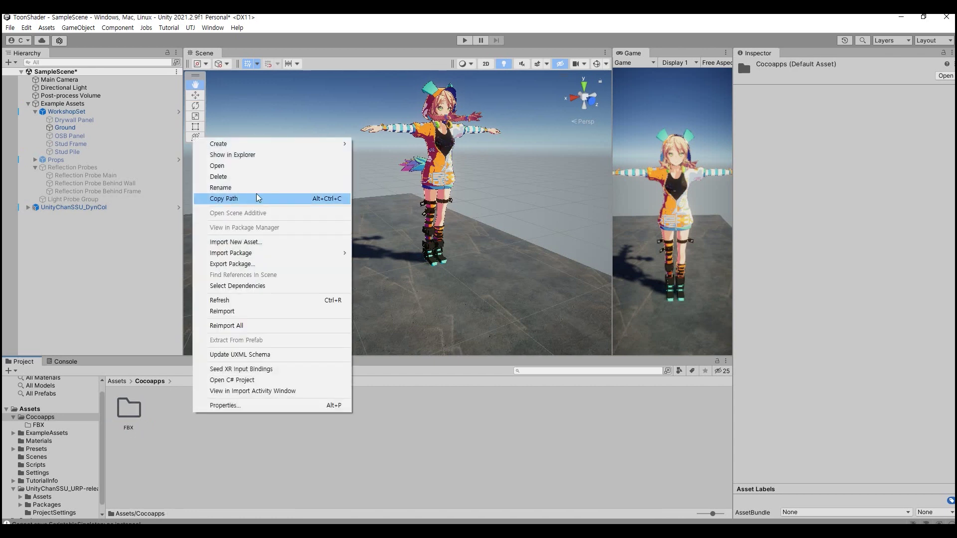
mouse_move(263, 146)
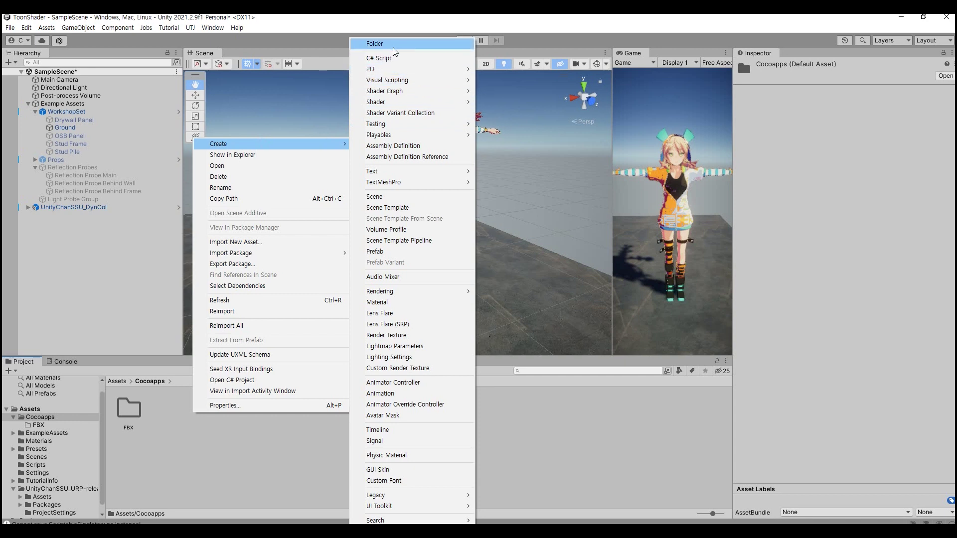
left_click(393, 50)
type("M")
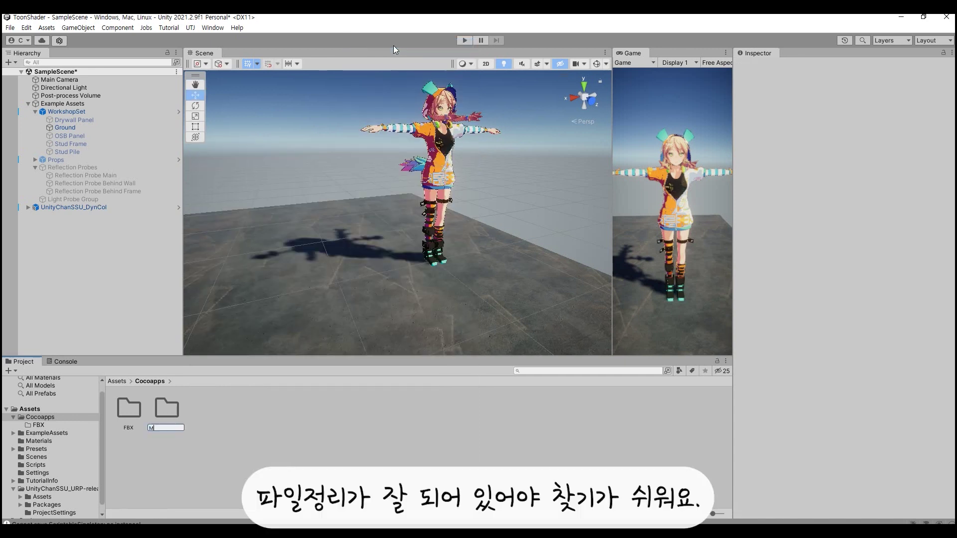
type("aterial")
key("Return")
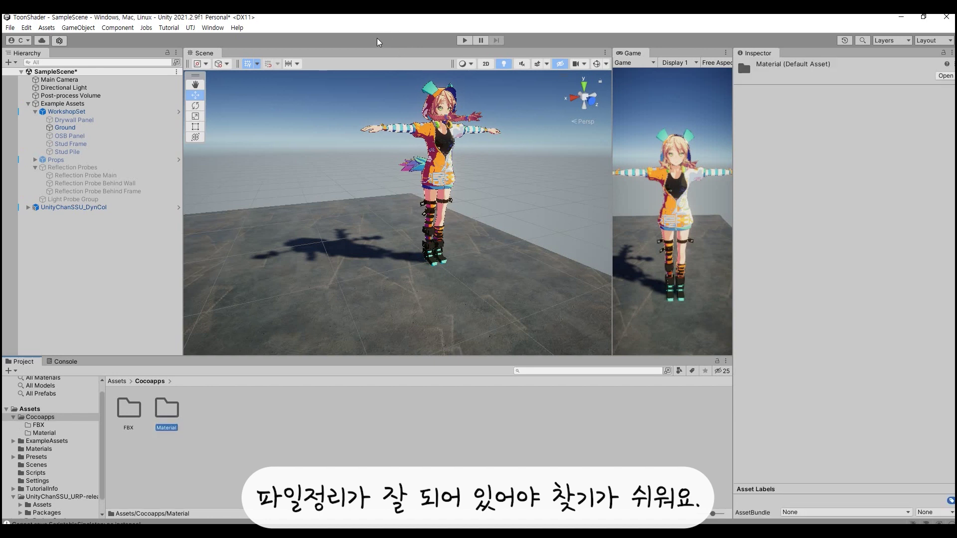
- Add a Texture folder inside Cocoapps and open the empty FBX folder
right_click(245, 405)
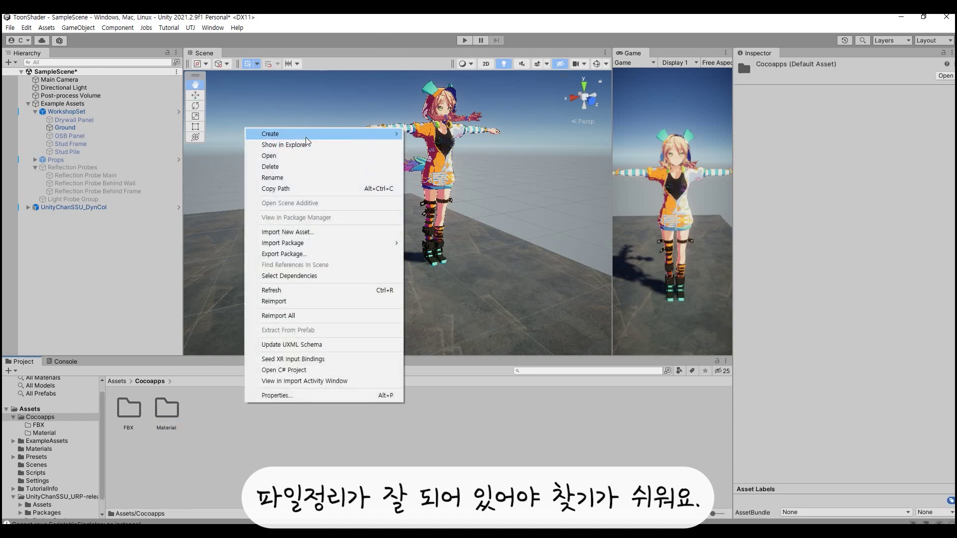
mouse_move(305, 138)
left_click(429, 46)
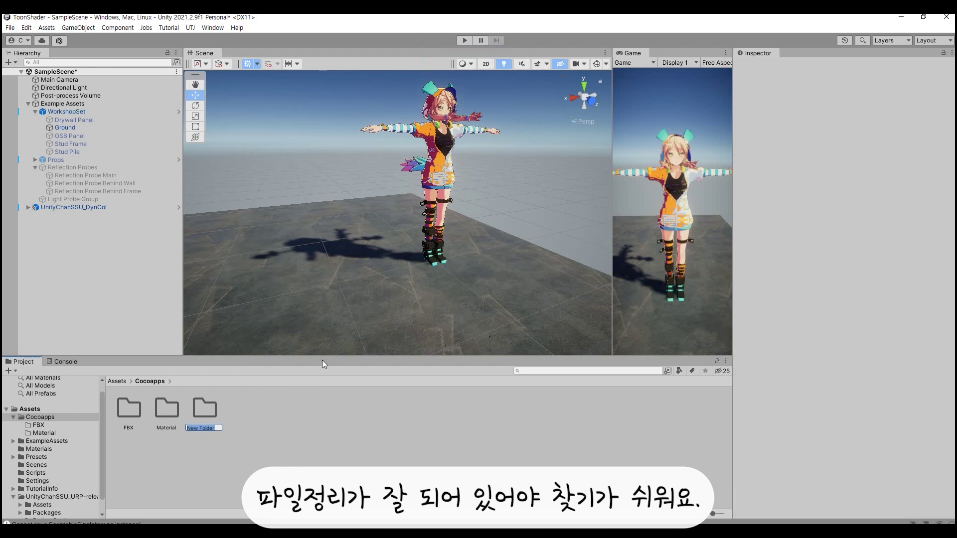
type("Tex")
type("ture")
key("Return")
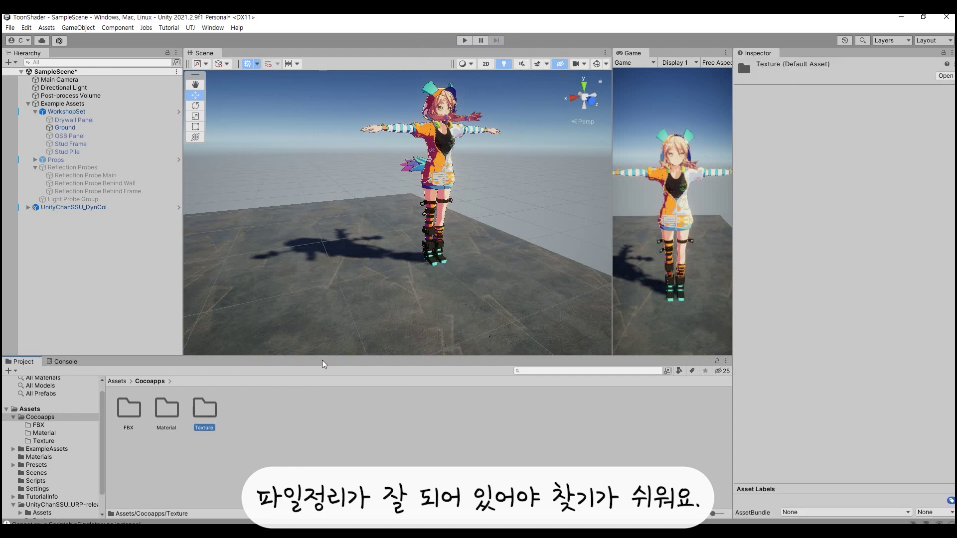
left_click(227, 428)
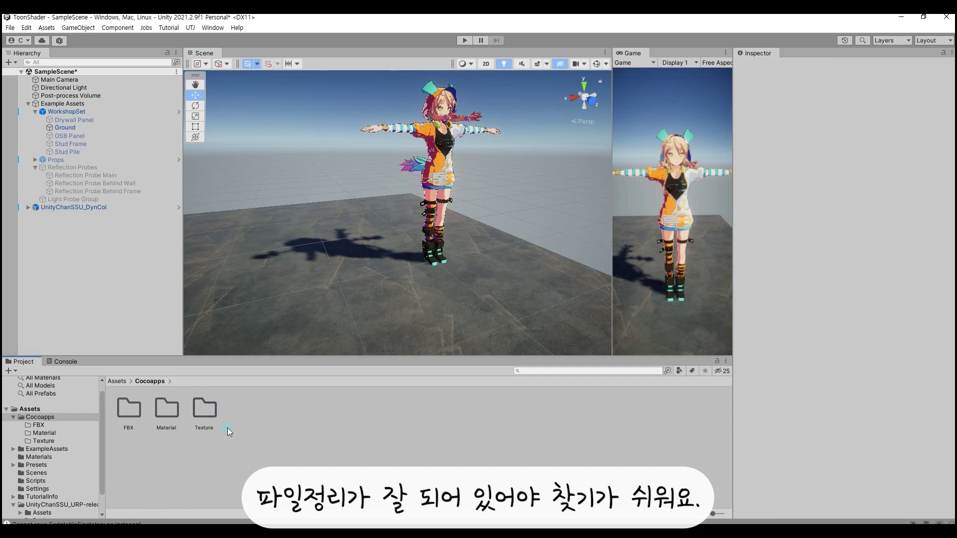
left_click(129, 411)
double_click(129, 411)
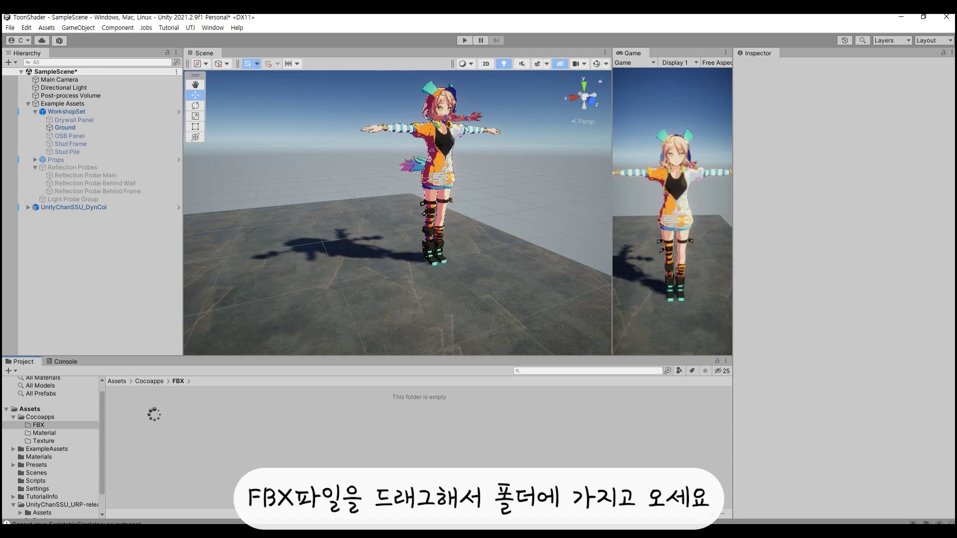
- Import the Seagirl_shapeKey FBX into the FBX folder, place it in the scene, and shift it to X 1.379
left_click_drag(409, 439, 157, 415)
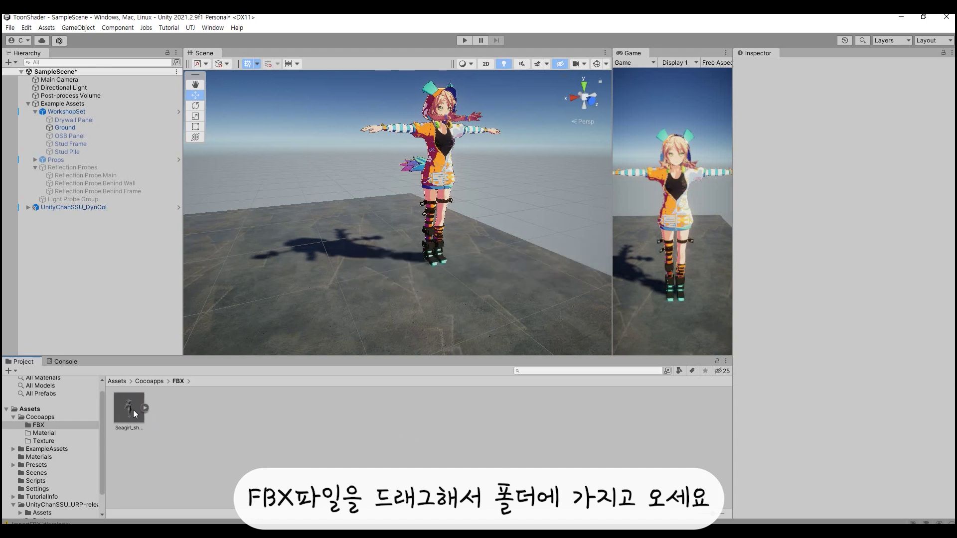
left_click(133, 409)
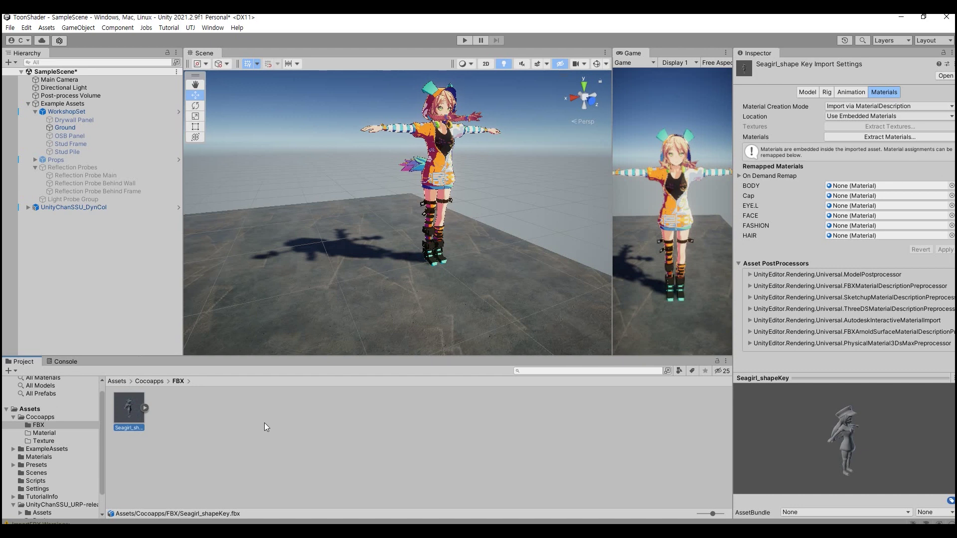
left_click_drag(130, 408, 76, 265)
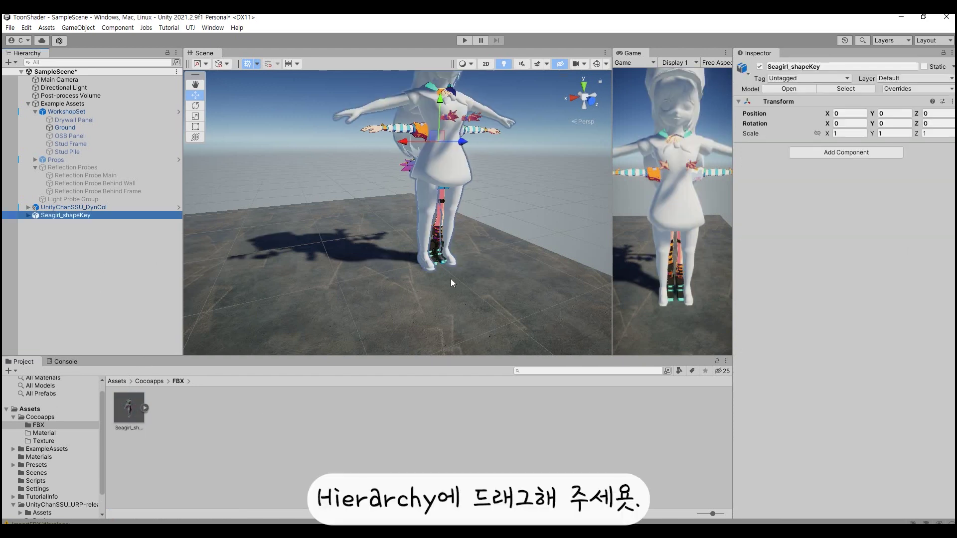
scroll(450, 282, "down", 3)
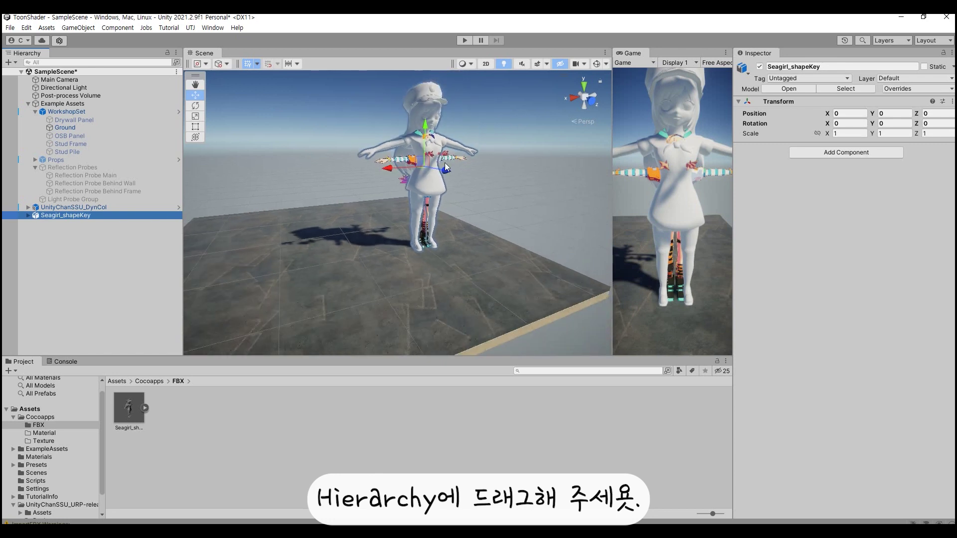
middle_click_drag(471, 129, 471, 208)
left_click_drag(398, 190, 293, 184)
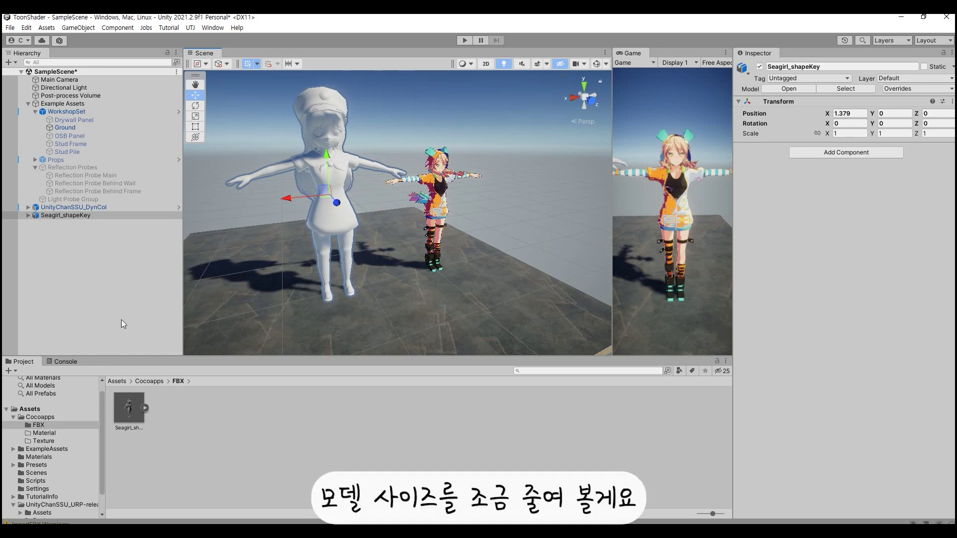
- Set the Seagirl model's import Scale Factor to 0.8 and apply it
left_click(142, 405)
left_click(852, 118)
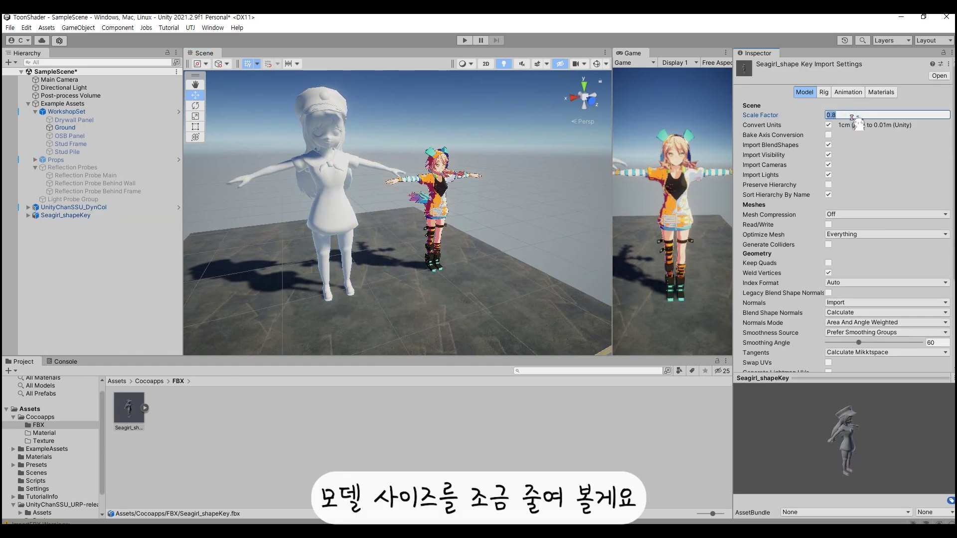
scroll(886, 202, "down", 5)
scroll(886, 201, "up", 5)
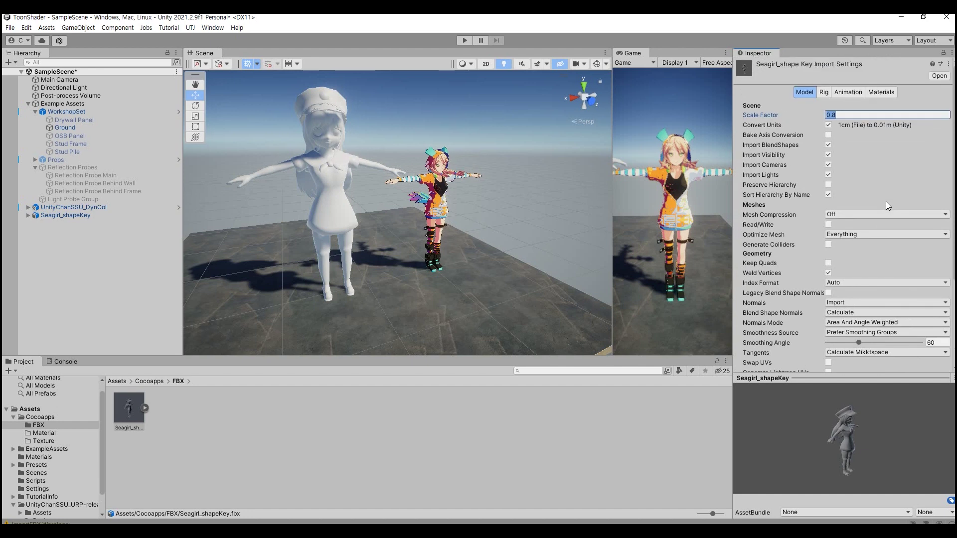
scroll(896, 224, "down", 5)
left_click(941, 266)
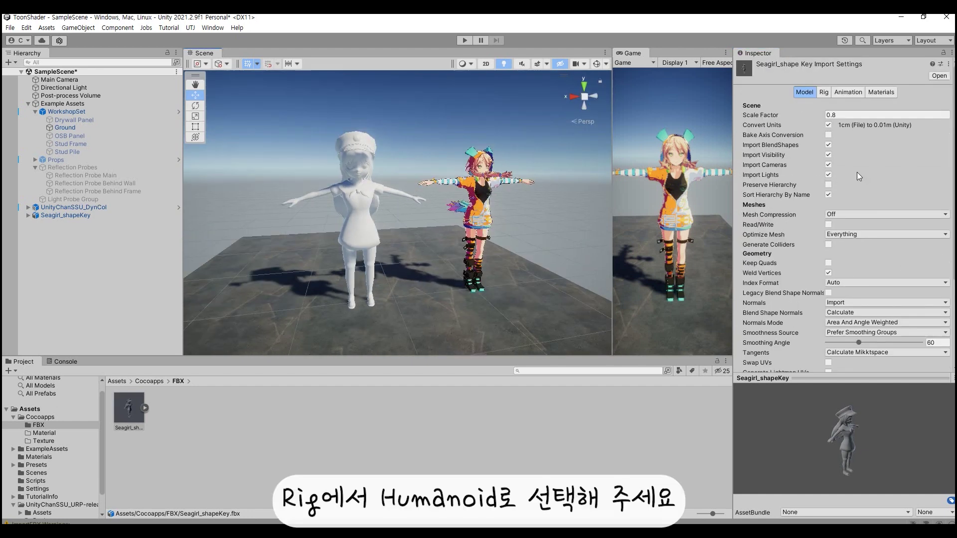
- Apply a Humanoid rig to the model and show its material remapping list
left_click(821, 92)
left_click(851, 106)
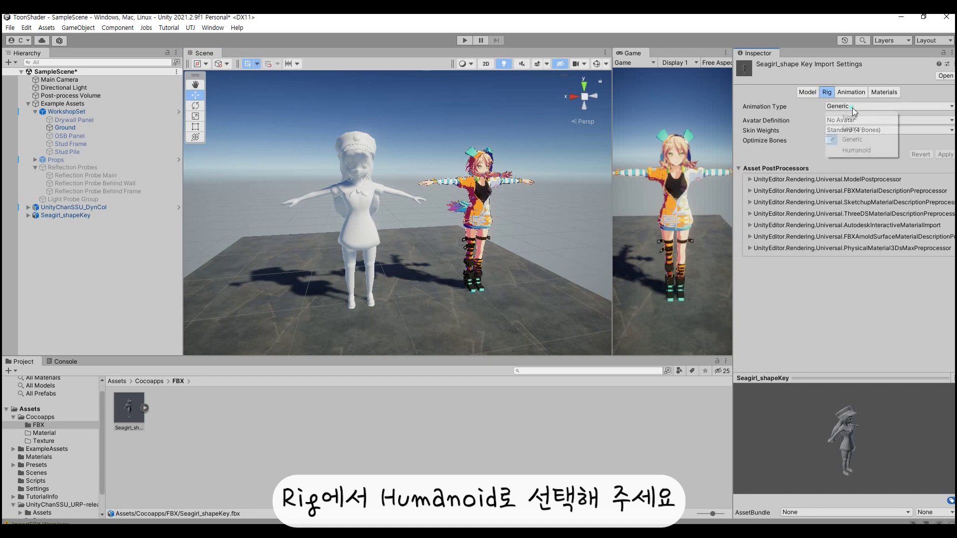
left_click(847, 149)
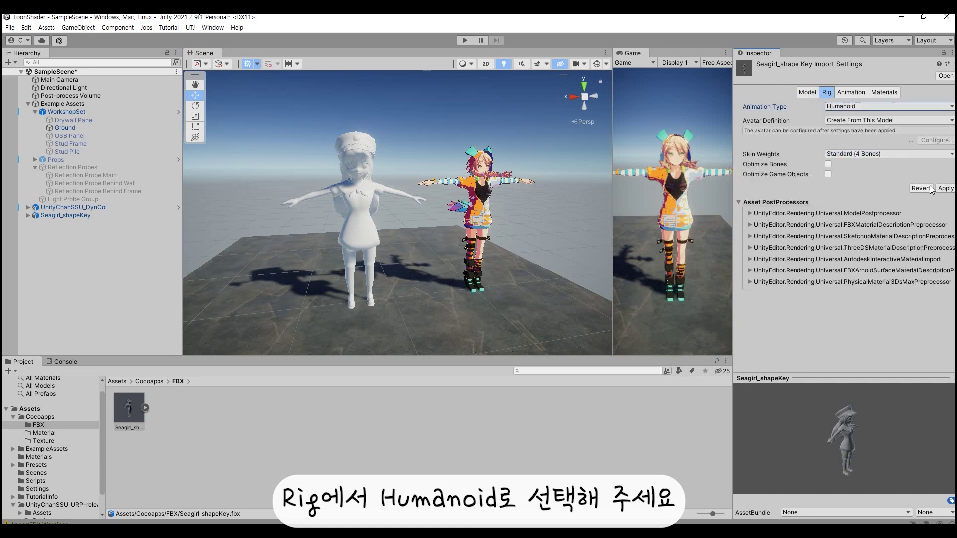
left_click(944, 188)
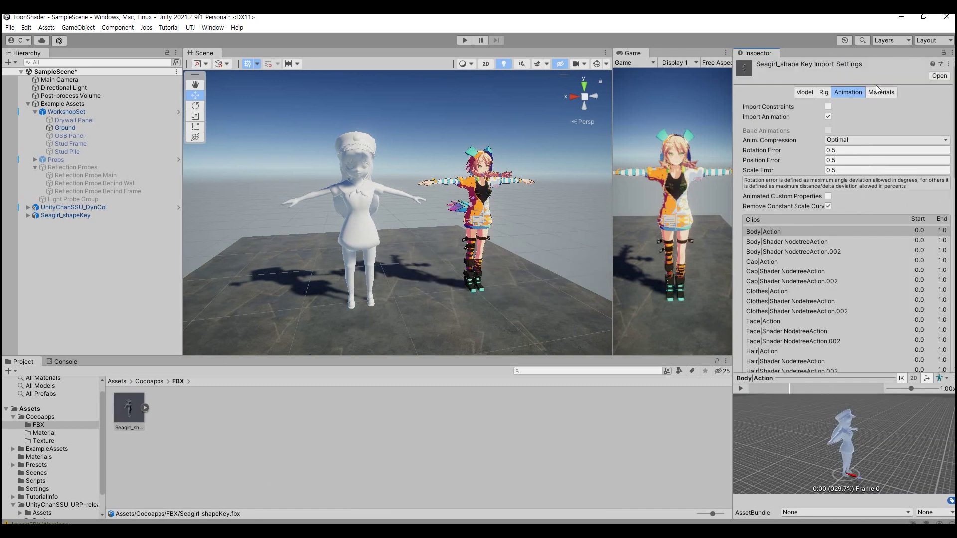
left_click(877, 93)
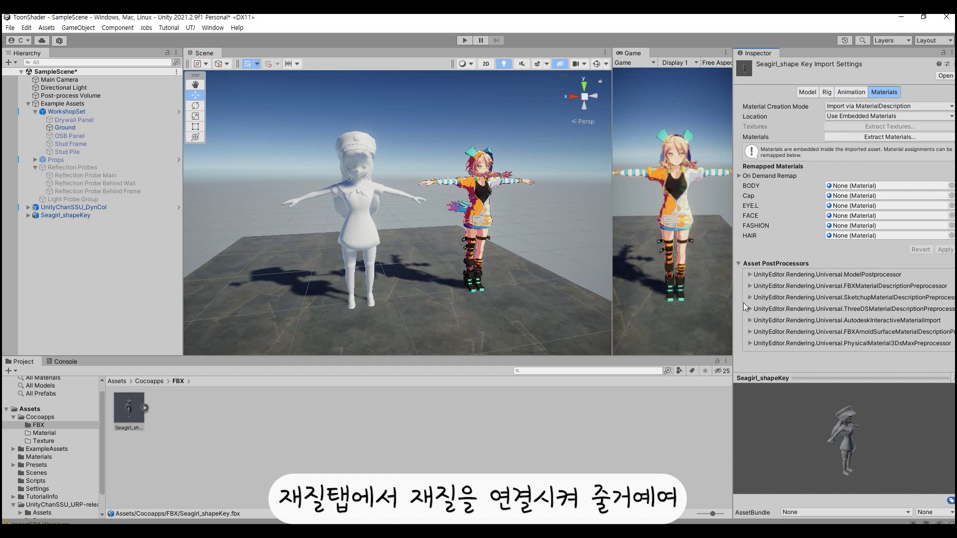
- Create a new material in the Material folder named Seagirl_Hair
left_click(60, 434)
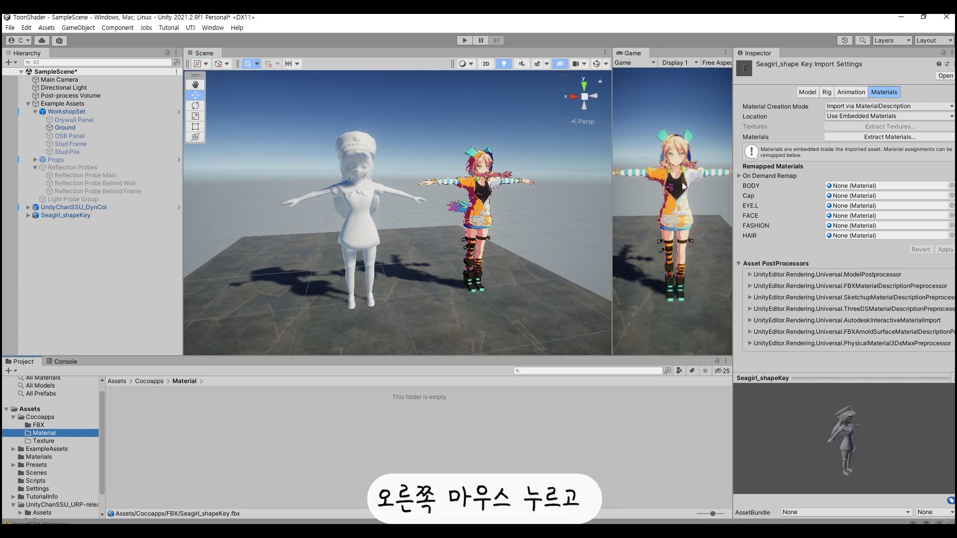
right_click(44, 432)
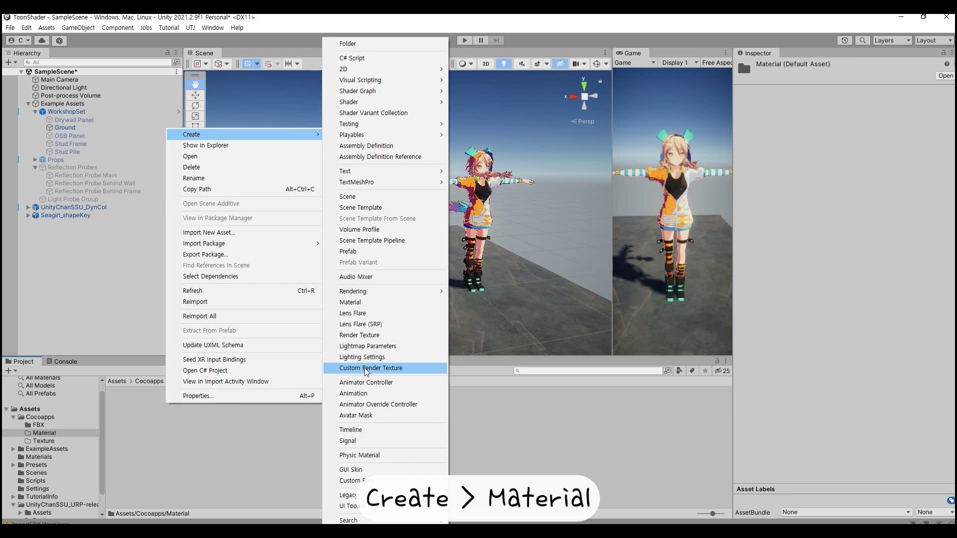
left_click(359, 303)
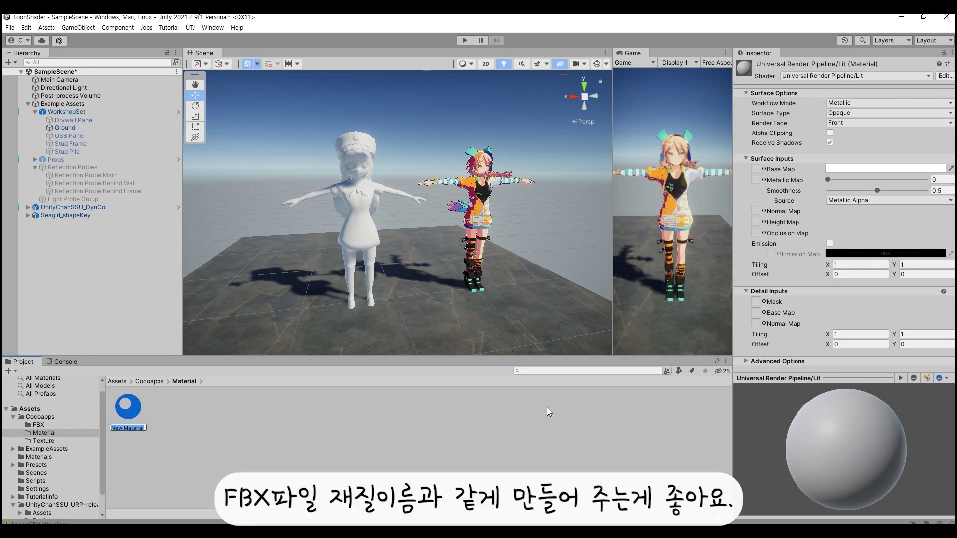
key("BackSpace")
type("Seagirl_Hair")
key("Return")
- Give Seagirl_Hair the Universal Render Pipeline/Toon shader and duplicate it with Ctrl+D
left_click(912, 76)
type("too")
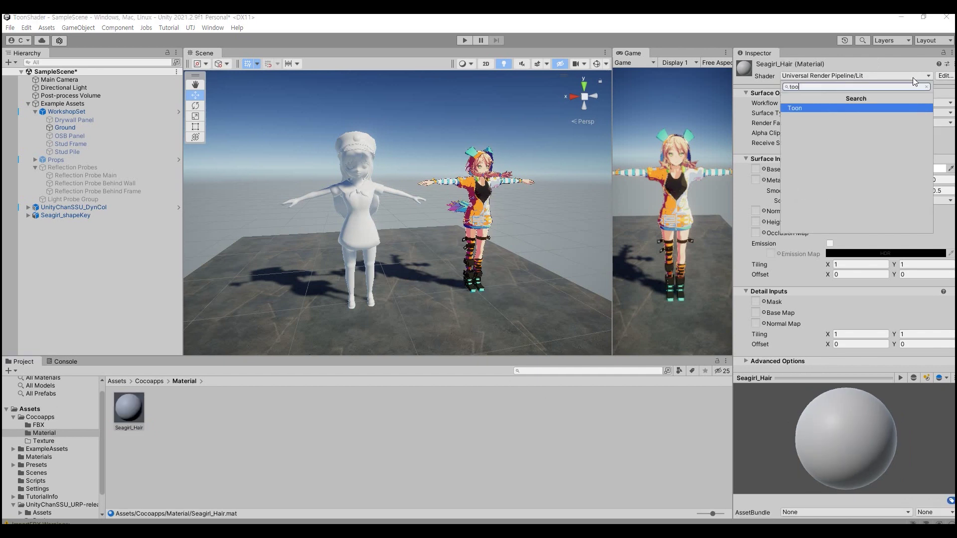
key("Return")
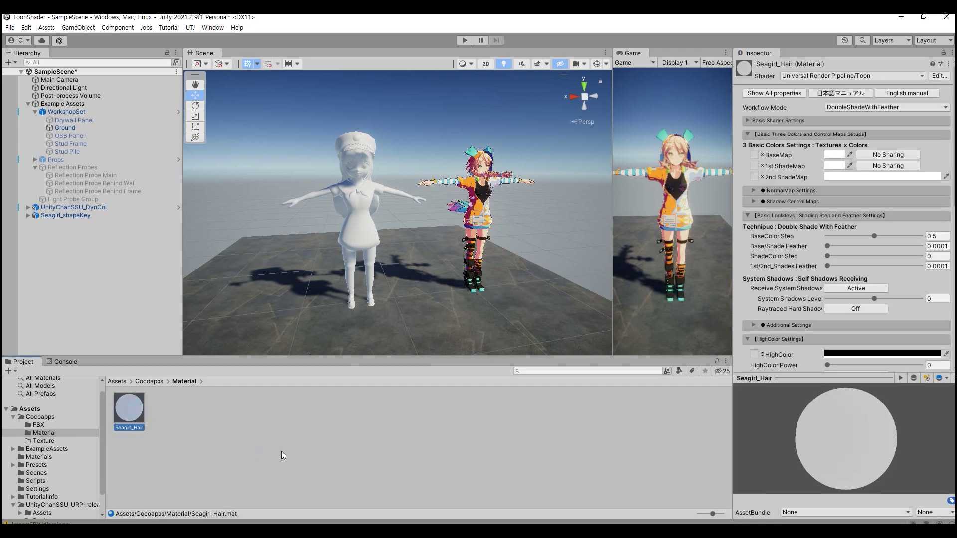
key("ctrl+d")
key("ctrl+d")
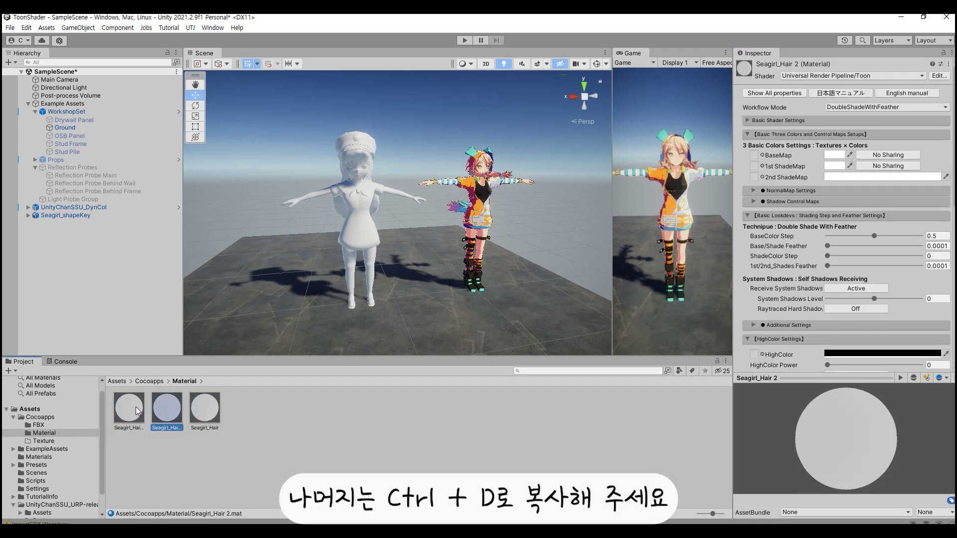
key("ctrl+d")
key("ctrl+d")
left_click(364, 205)
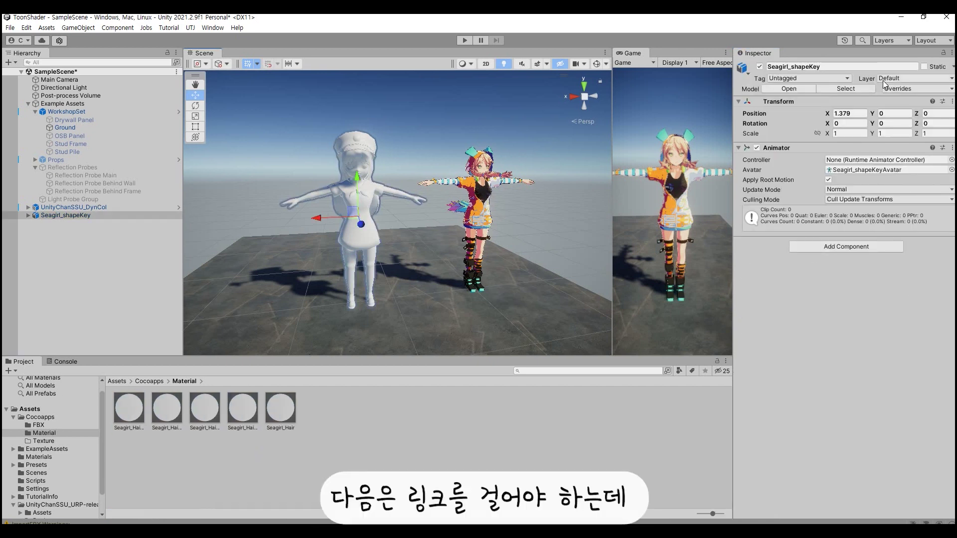
- Jump to the Seagirl model's source asset and inspect the Seagirl_Hair 1 material
left_click(857, 87)
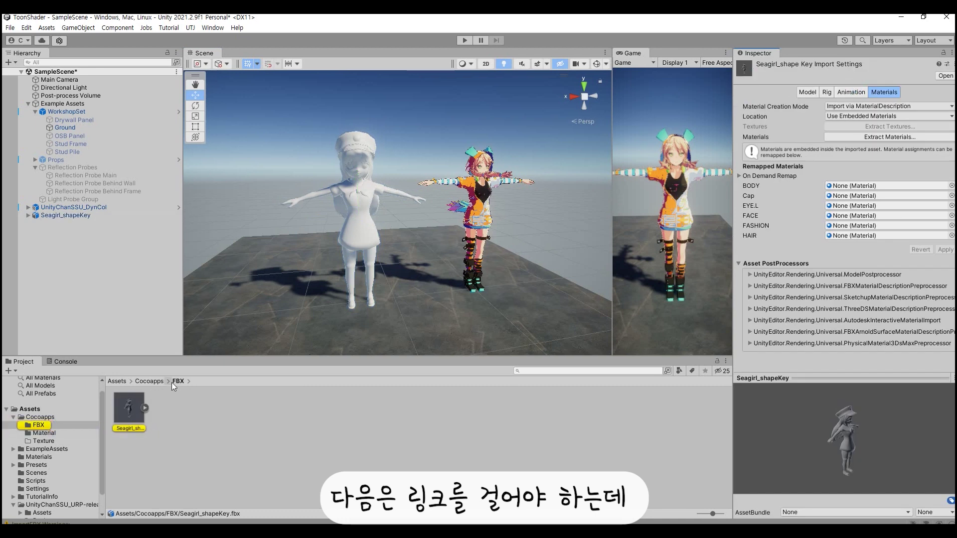
left_click(53, 434)
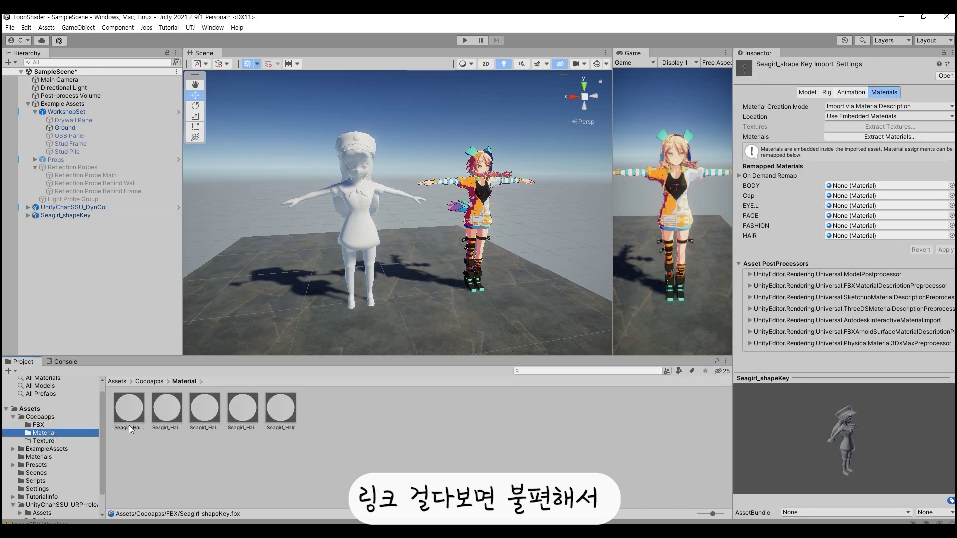
left_click(129, 425)
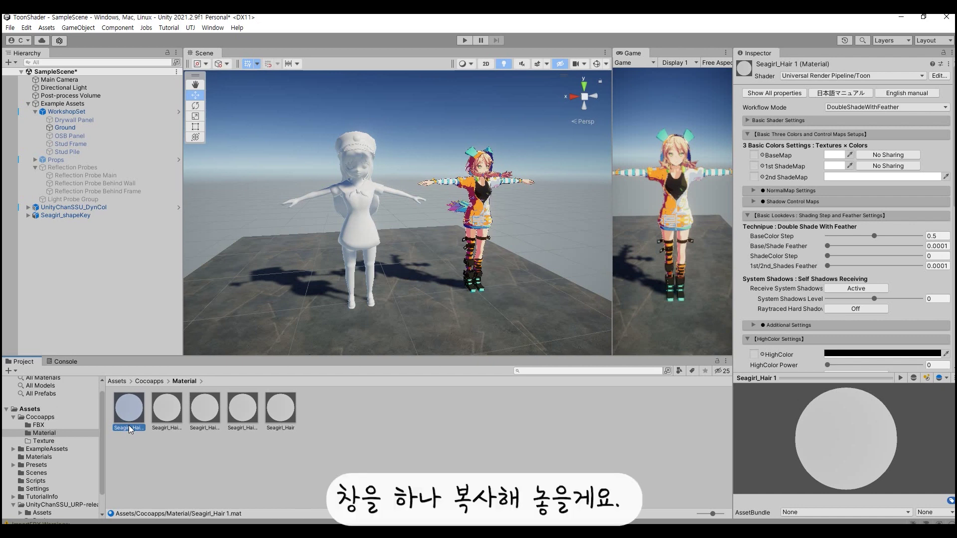
key("ctrl+z")
- Dock the model's import settings as a separate Properties panel beside the Project browser, with taller bottom panels
right_click(770, 53)
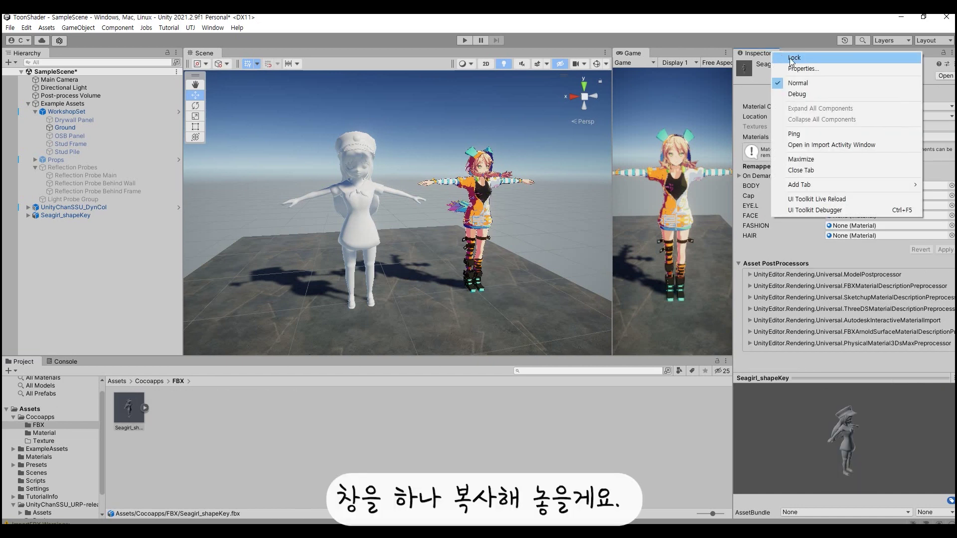
left_click(796, 69)
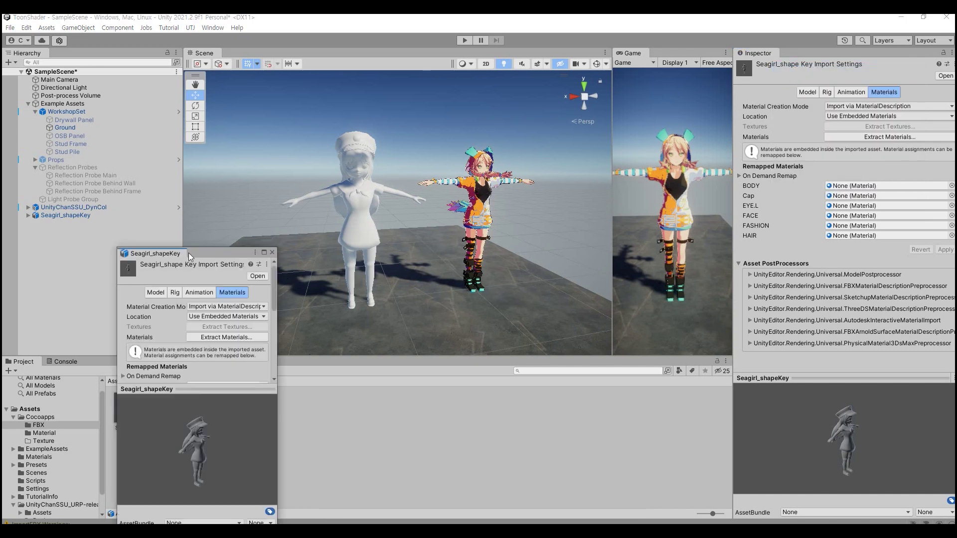
left_click_drag(173, 257, 668, 388)
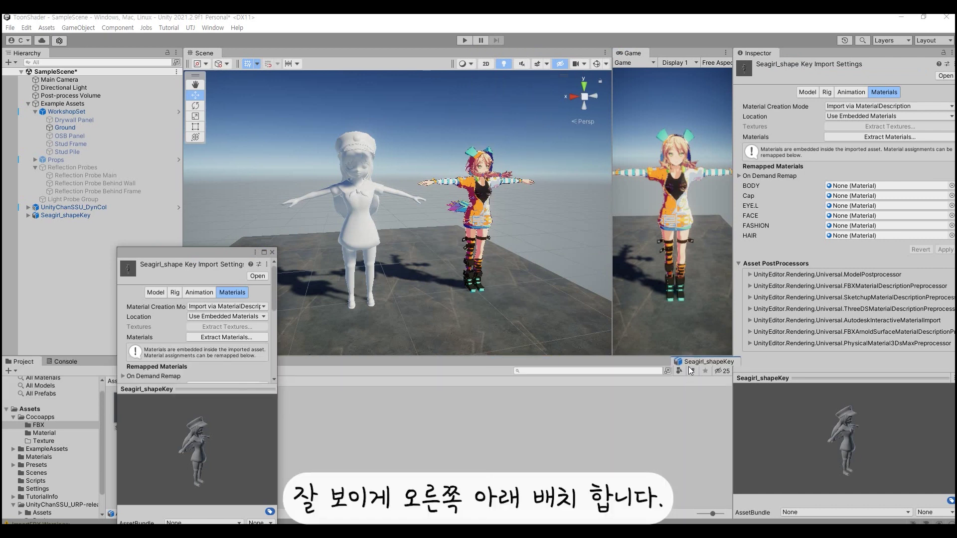
mouse_move(667, 387)
left_mouse_down()
mouse_move(689, 379)
mouse_move(677, 402)
left_mouse_up()
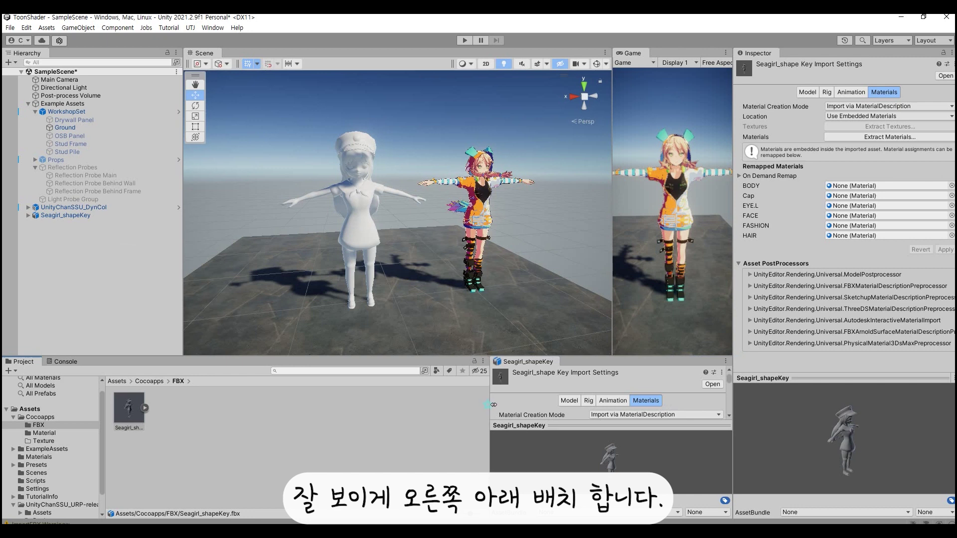
left_click_drag(488, 405, 546, 412)
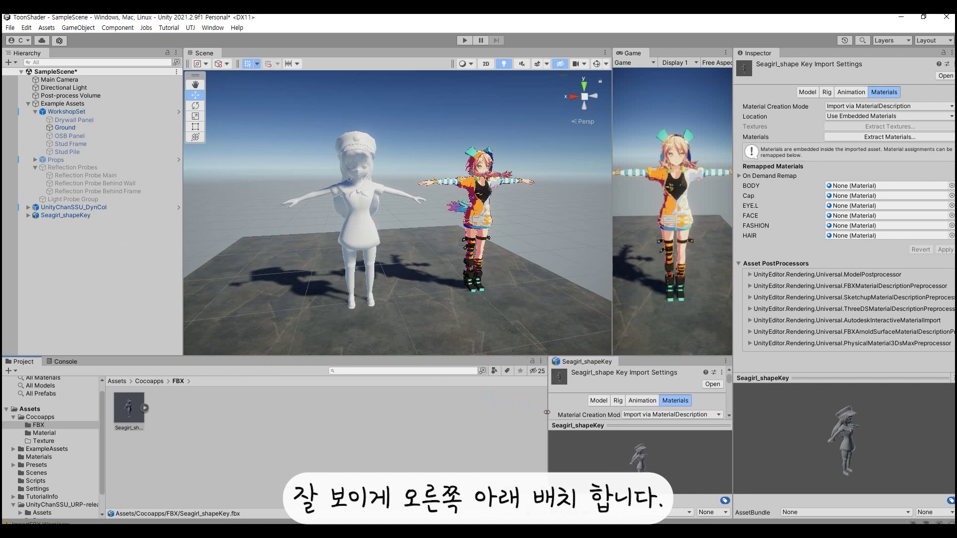
left_click_drag(591, 355, 596, 337)
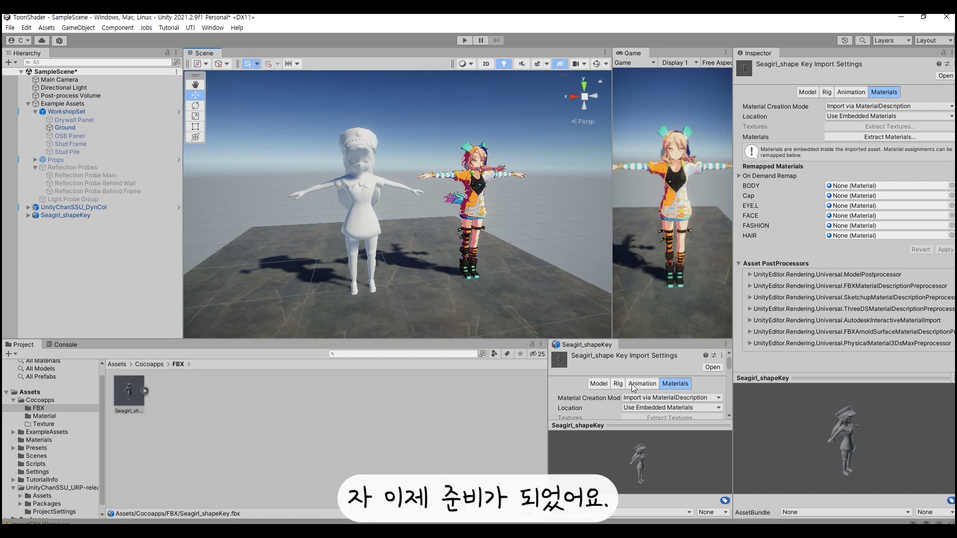
scroll(635, 394, "down", 2)
scroll(639, 405, "down", 3)
scroll(639, 411, "down", 3)
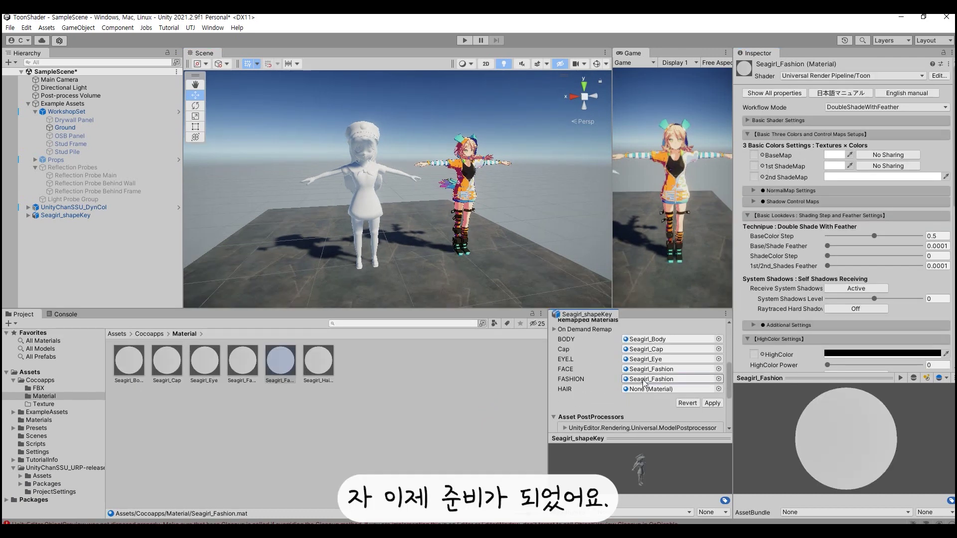
- Fill the remapped material slots, setting HAIR to Seagirl_Hair 1, and apply the remapping
left_click_drag(242, 360, 634, 369)
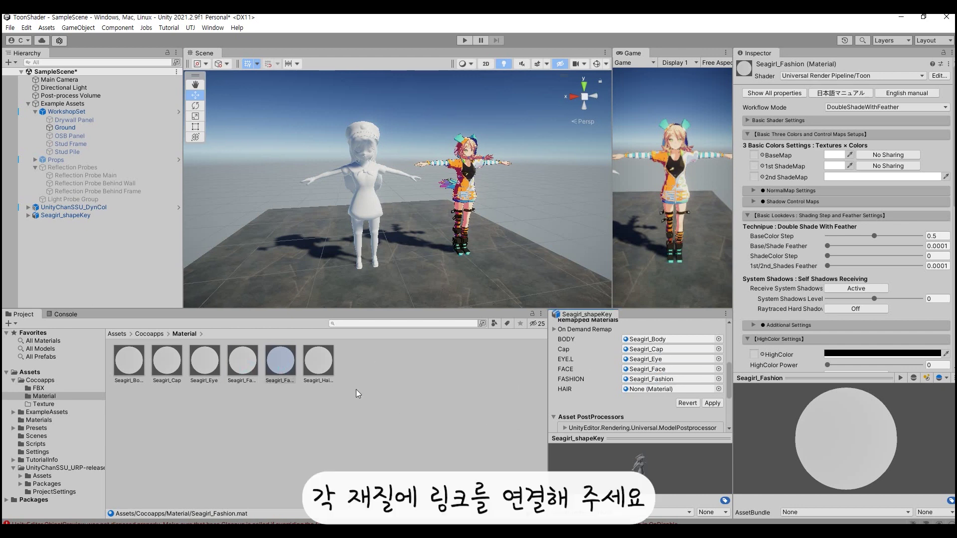
left_click_drag(329, 365, 648, 389)
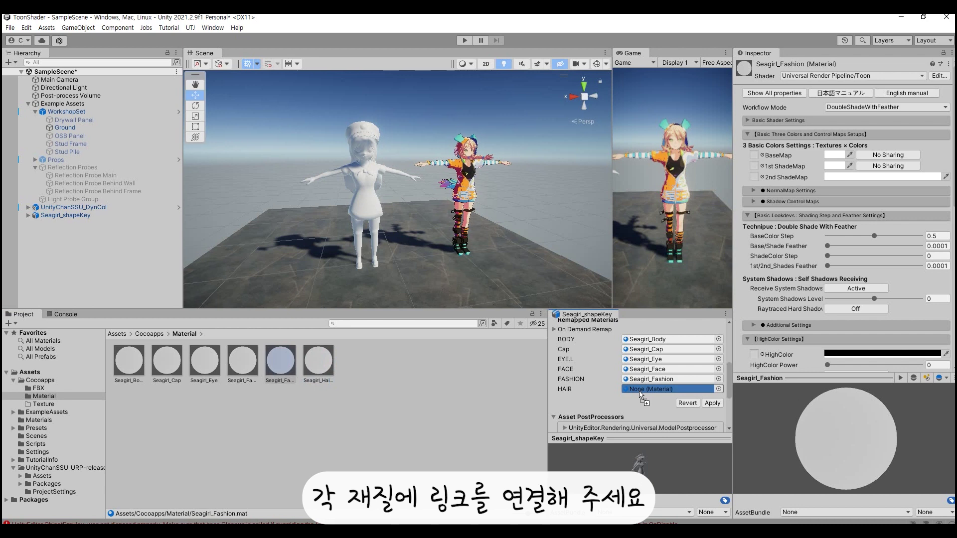
left_click(712, 403)
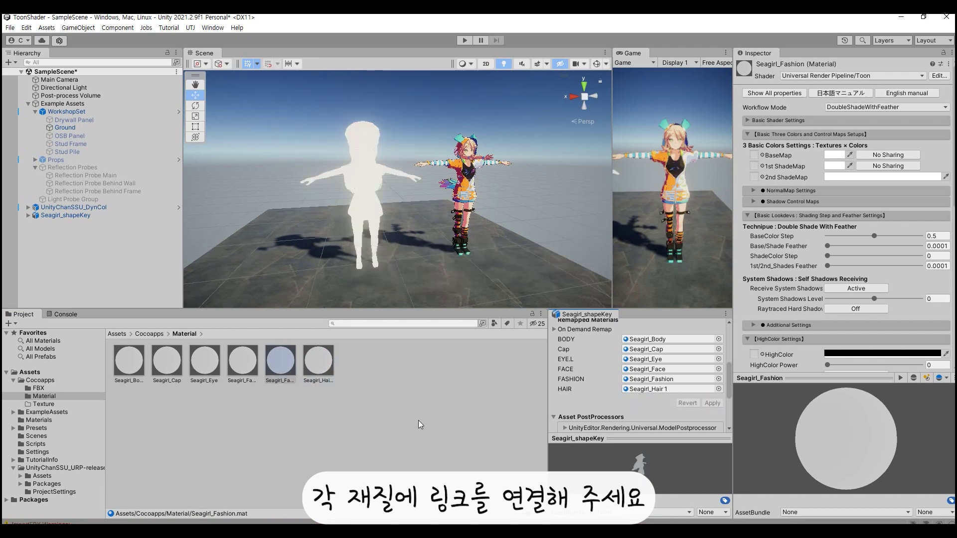
left_click(418, 420)
left_click(53, 403)
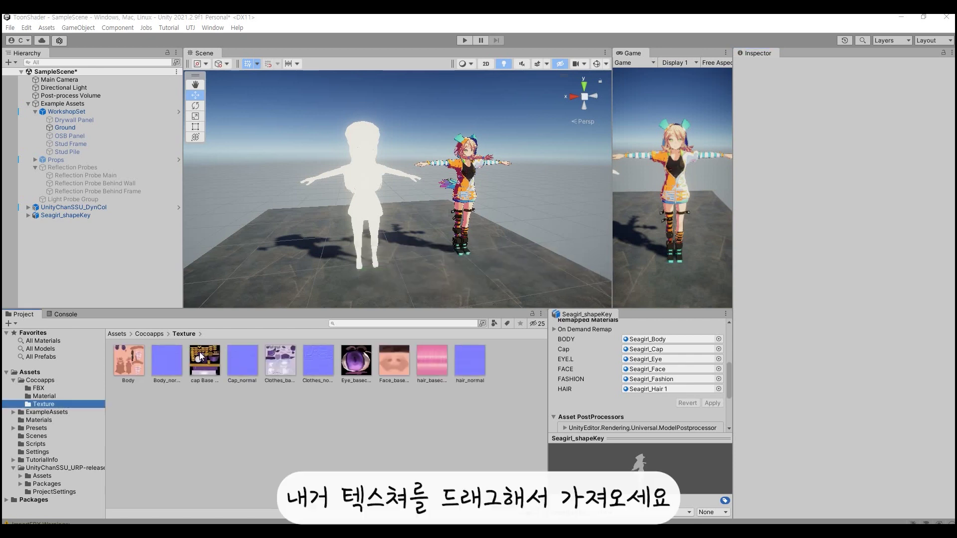
- Preview the Body, cap, Clothes, eye, face and hair base colour textures
left_click(306, 421)
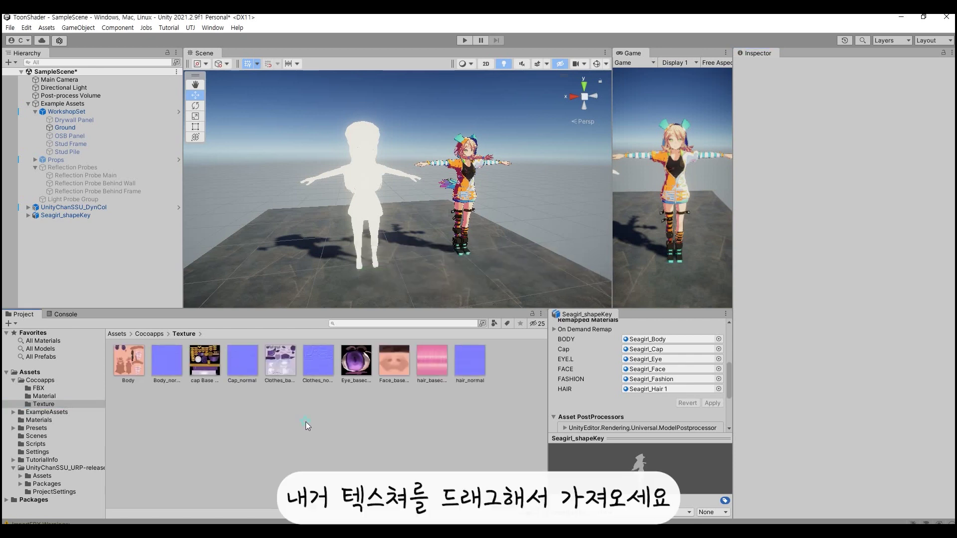
left_click(128, 360)
left_click(205, 359)
left_click(295, 367)
left_click(357, 373)
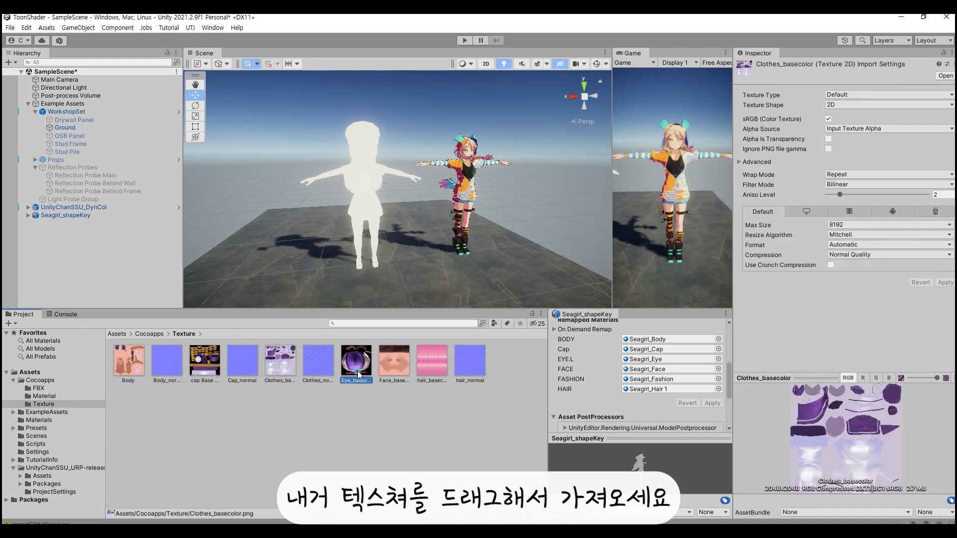
left_click(389, 370)
left_click(432, 368)
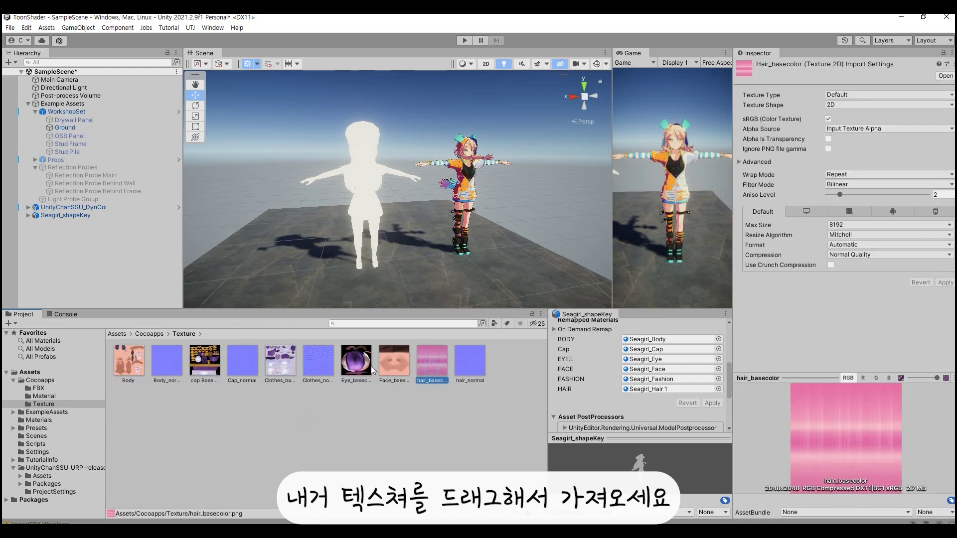
- Set the Body, Cap, Clothes and hair normal textures to Normal map type and apply
left_click(172, 358)
left_click(246, 364, "ctrl")
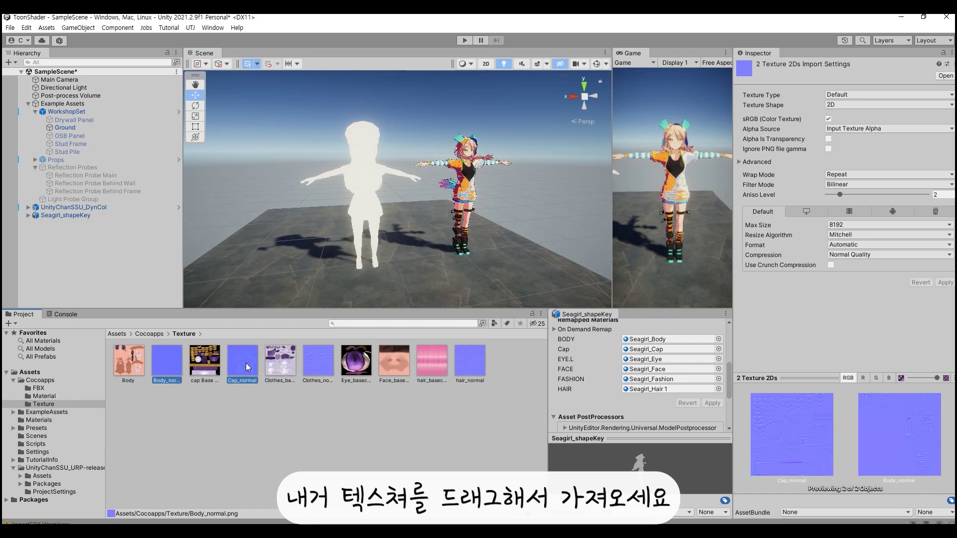
left_click(328, 357, "ctrl")
left_click(472, 363, "ctrl")
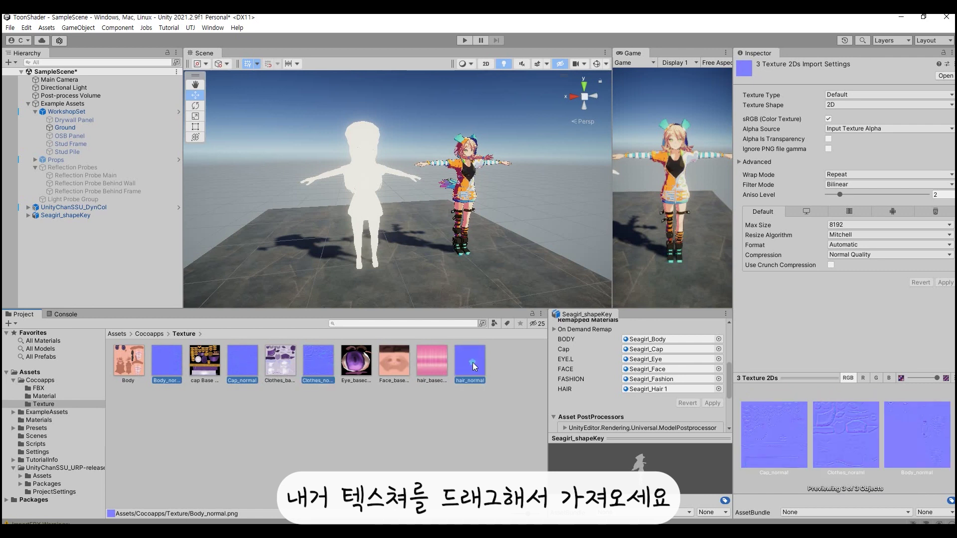
left_click(885, 96)
left_click(858, 106)
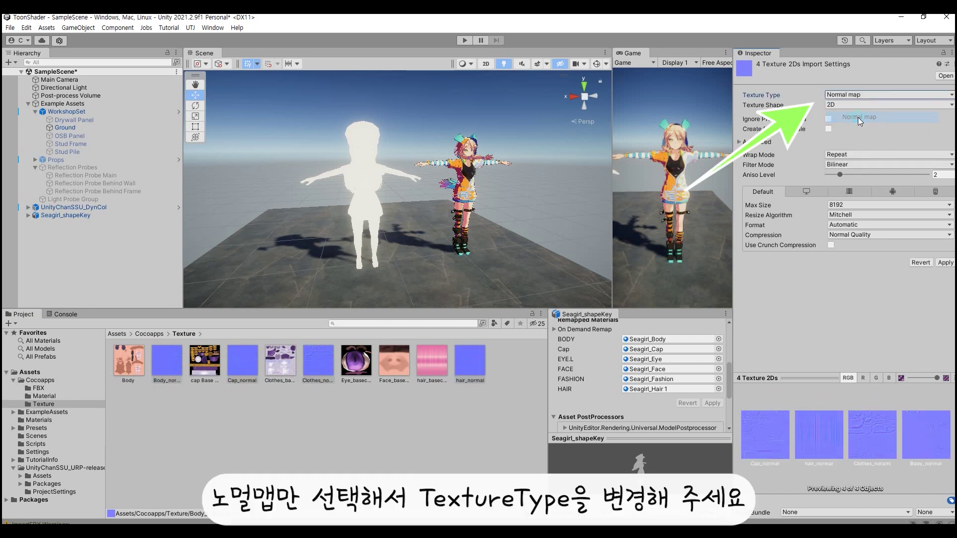
left_click(944, 263)
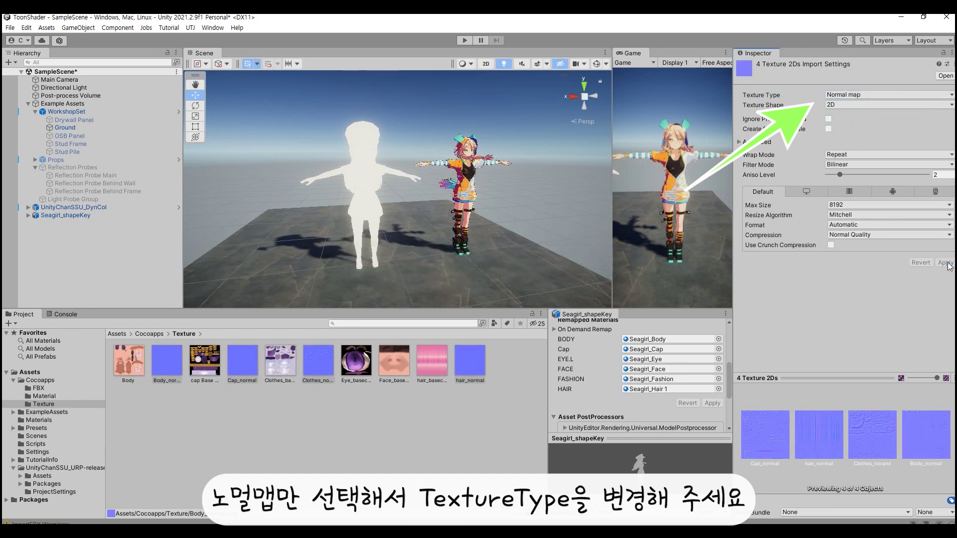
left_click(363, 411)
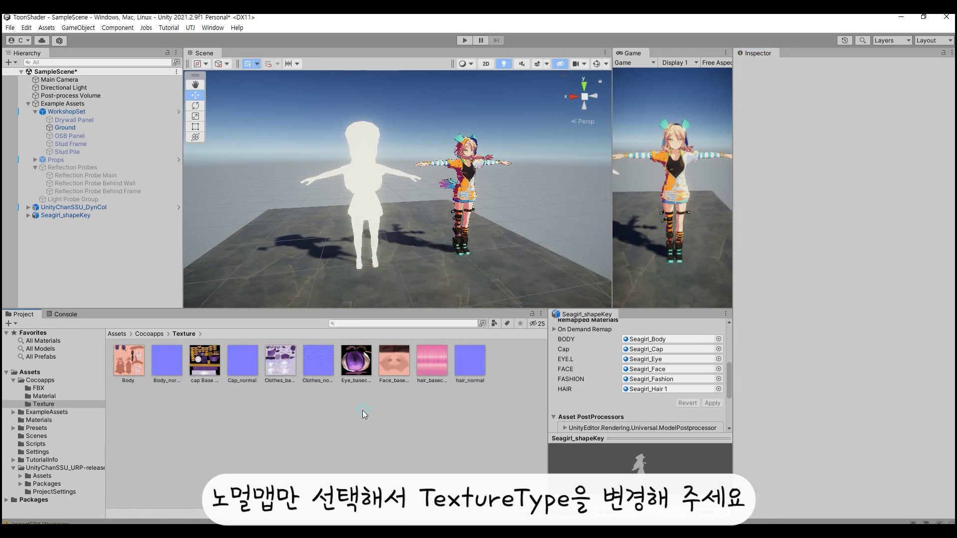
left_click(45, 396)
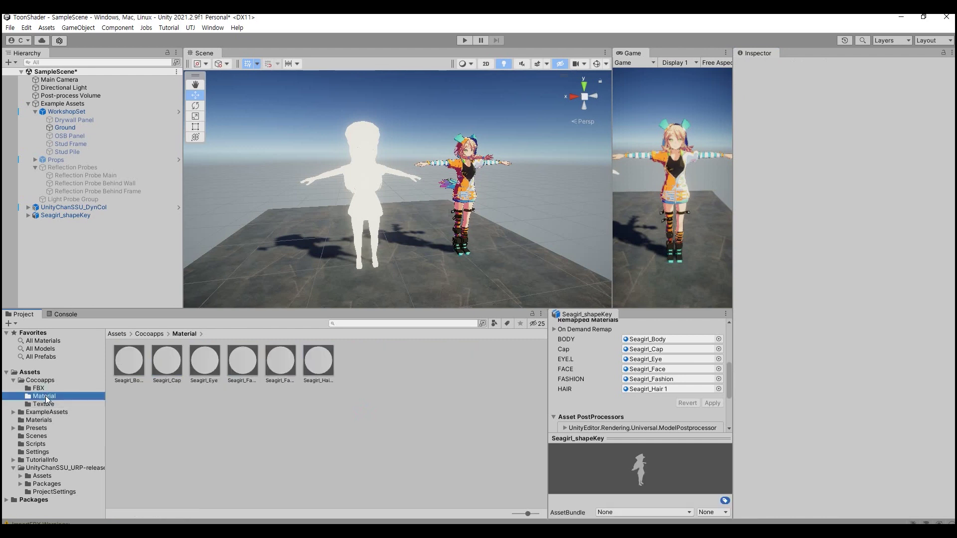
- Assign the Body and cap base textures as base maps and Cap_normal as the cap's normal map
left_click(139, 370)
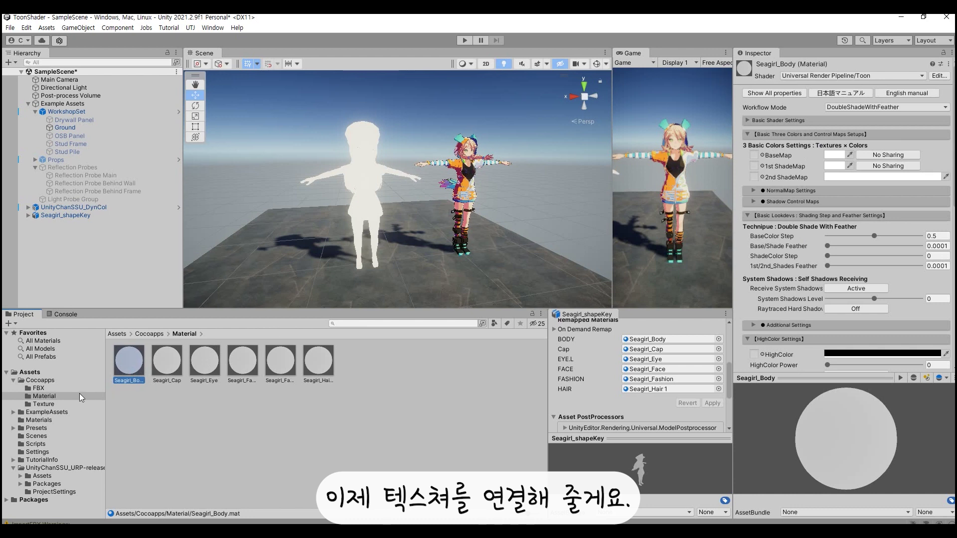
left_click(45, 404)
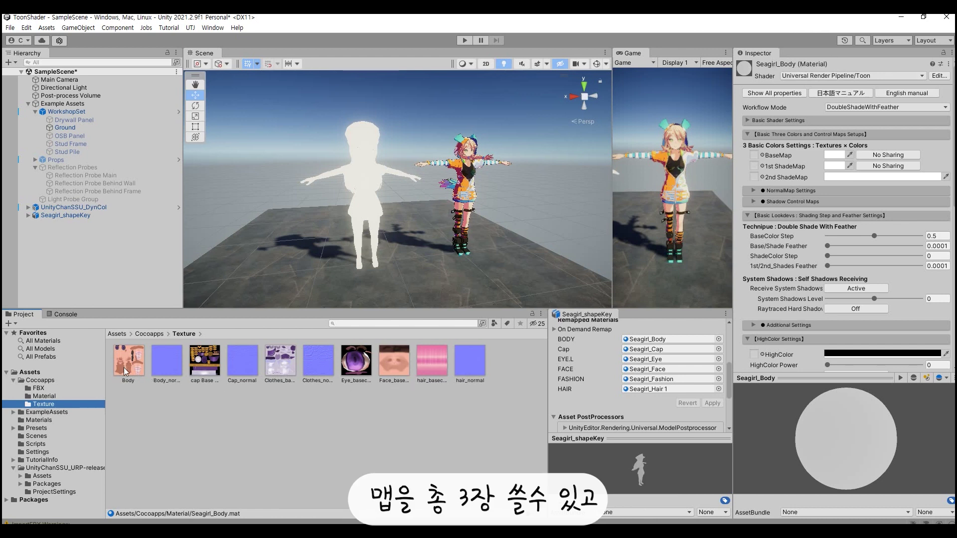
left_click_drag(125, 372, 754, 155)
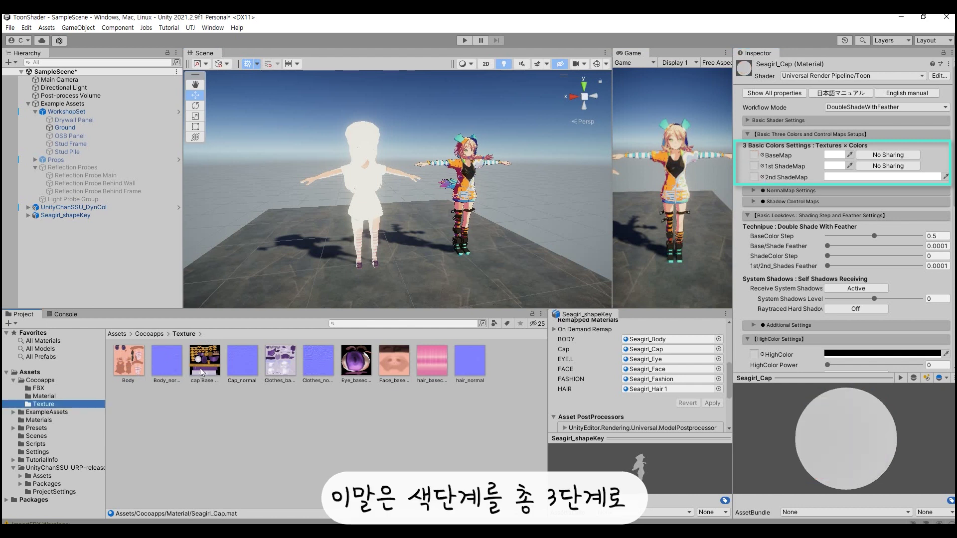
left_click_drag(202, 373, 760, 159)
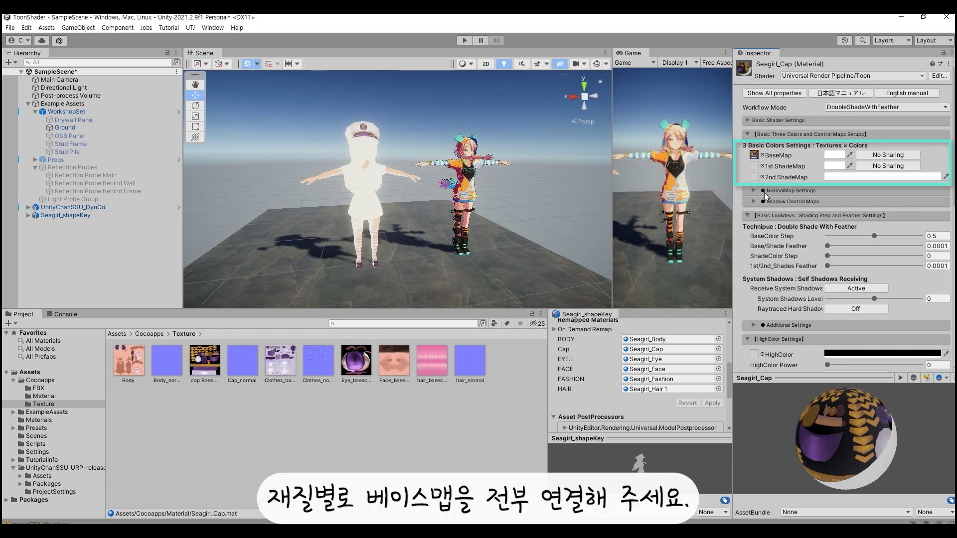
left_click(753, 191)
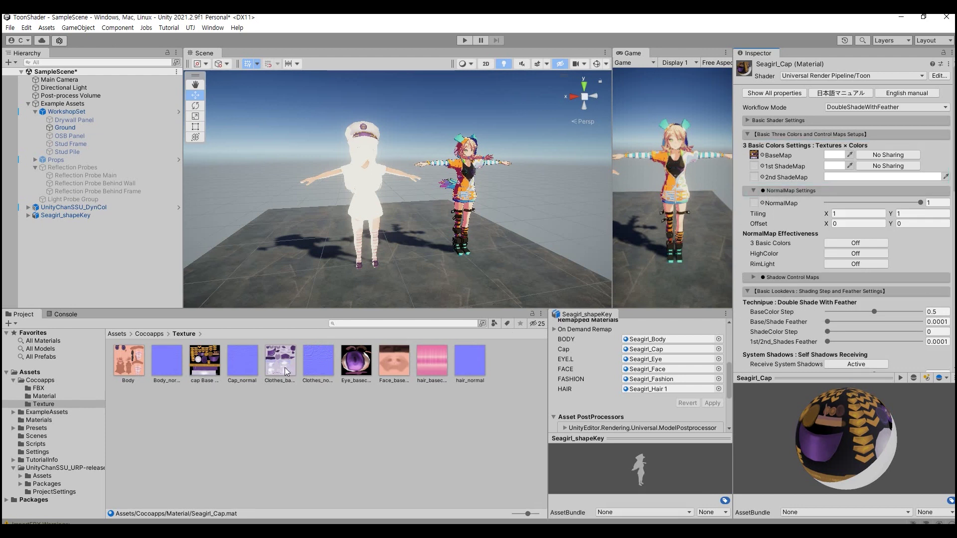
left_click_drag(244, 370, 776, 204)
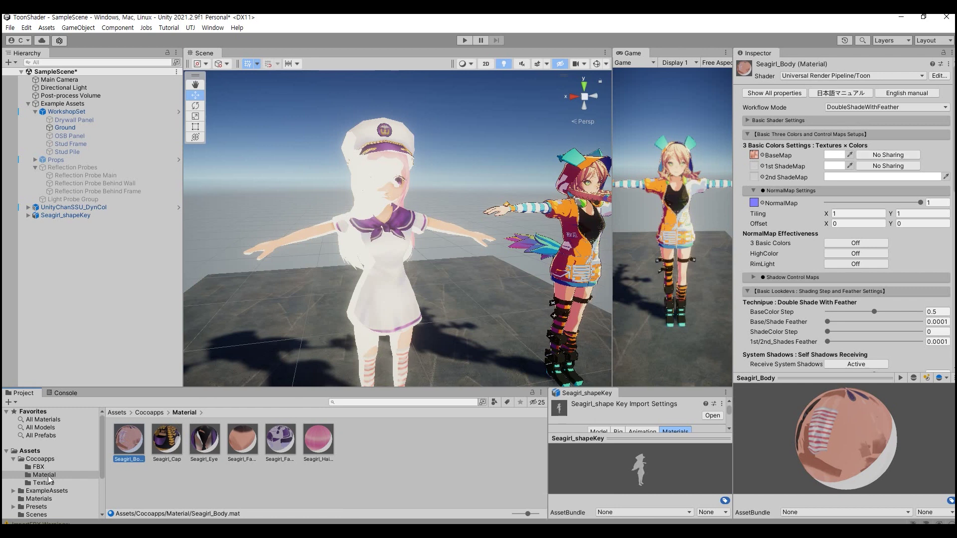
left_click(43, 483)
- Use the Body texture as Seagirl_Body's 1st ShadeMap tinted DEBCAB pink, with BaseMap and shade maps shared
left_click_drag(134, 435, 758, 171)
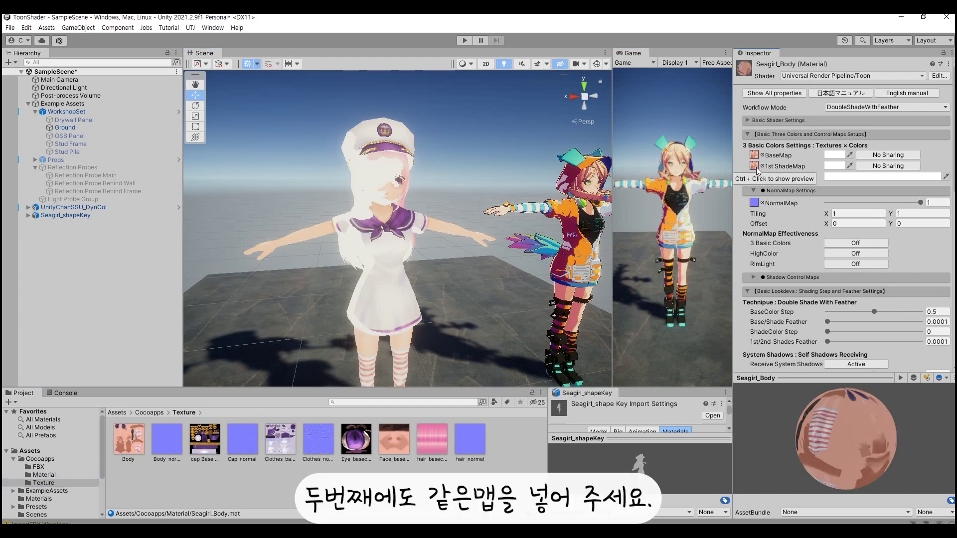
left_click(831, 167)
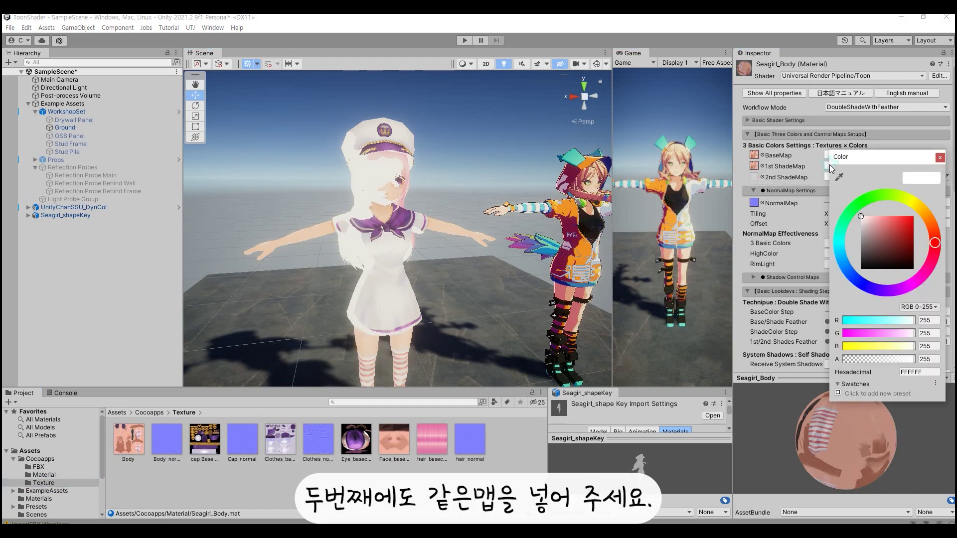
left_click_drag(866, 222, 866, 220)
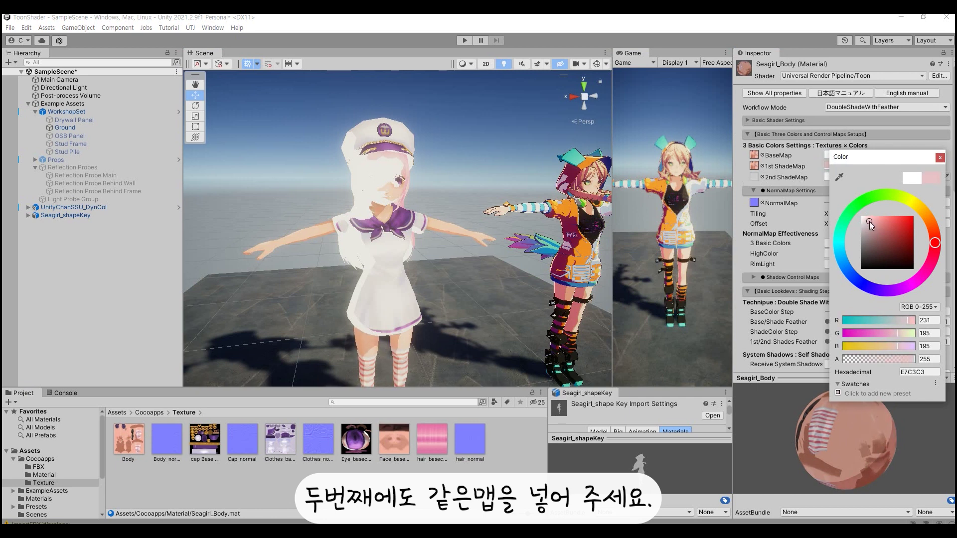
left_click_drag(866, 220, 872, 223)
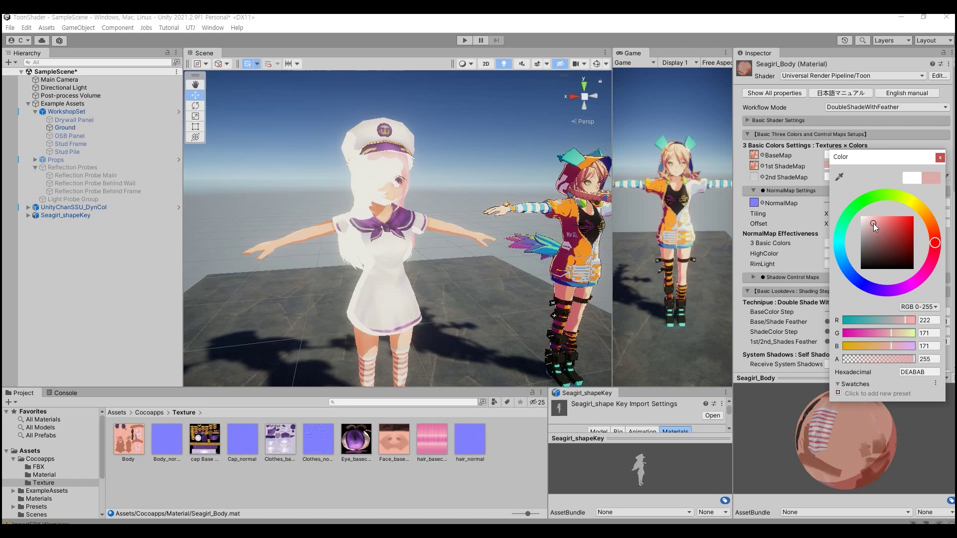
left_click_drag(932, 232, 931, 226)
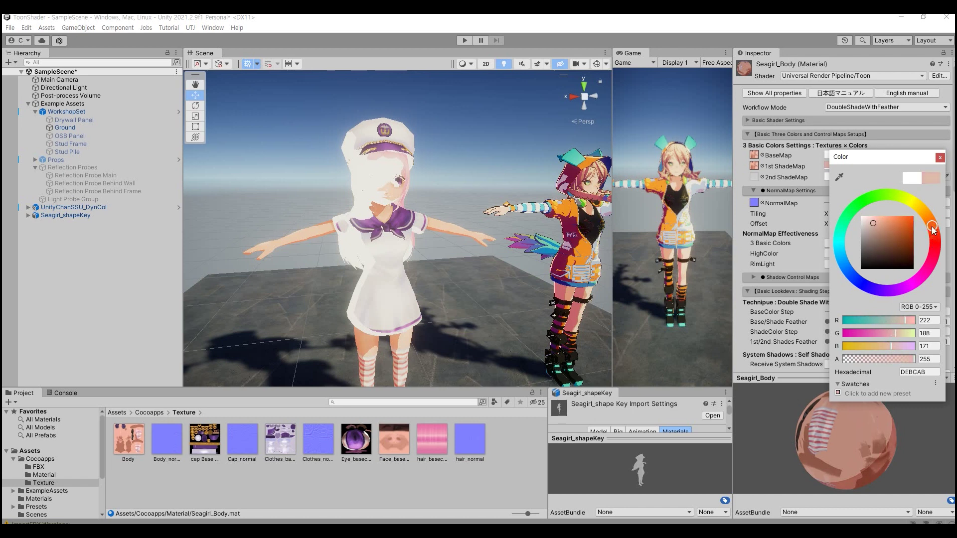
left_click(817, 184)
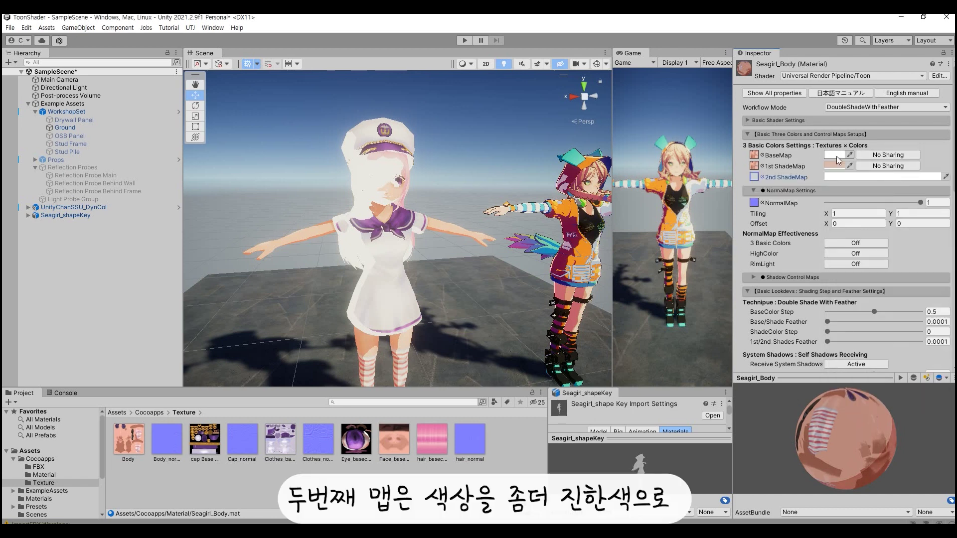
left_click(888, 165)
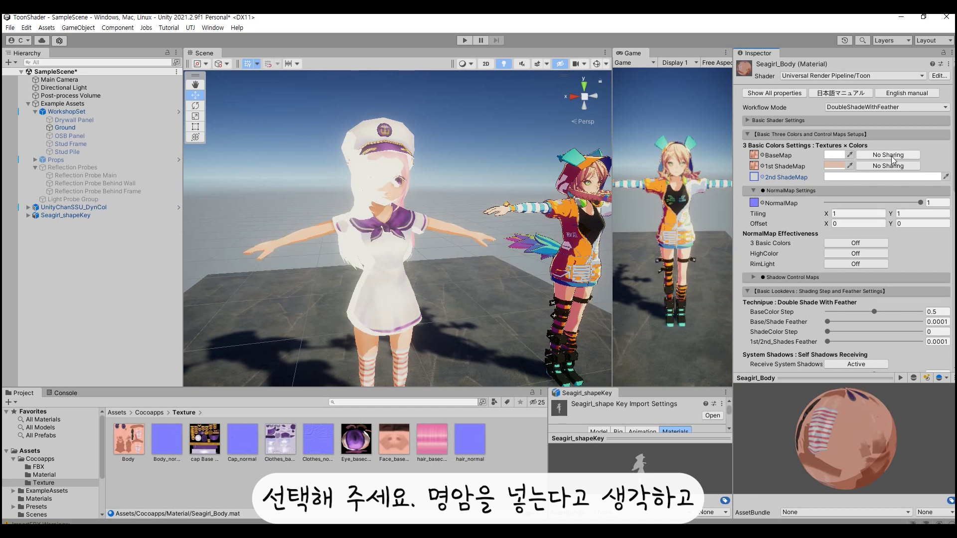
left_click(888, 155)
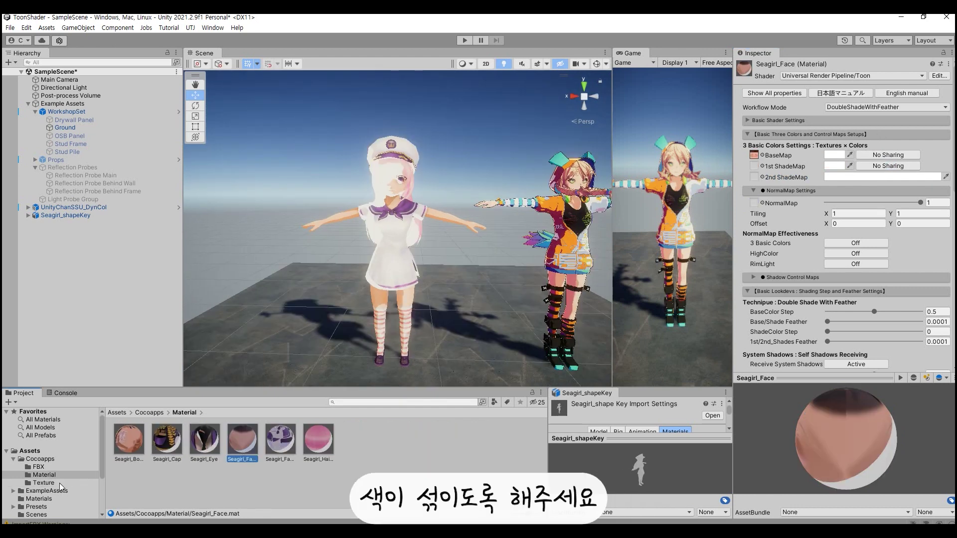
- Assign the face texture to Seagirl_Face's 1st ShadeMap and give it a peach first shade
left_click(60, 483)
left_click_drag(407, 458, 755, 166)
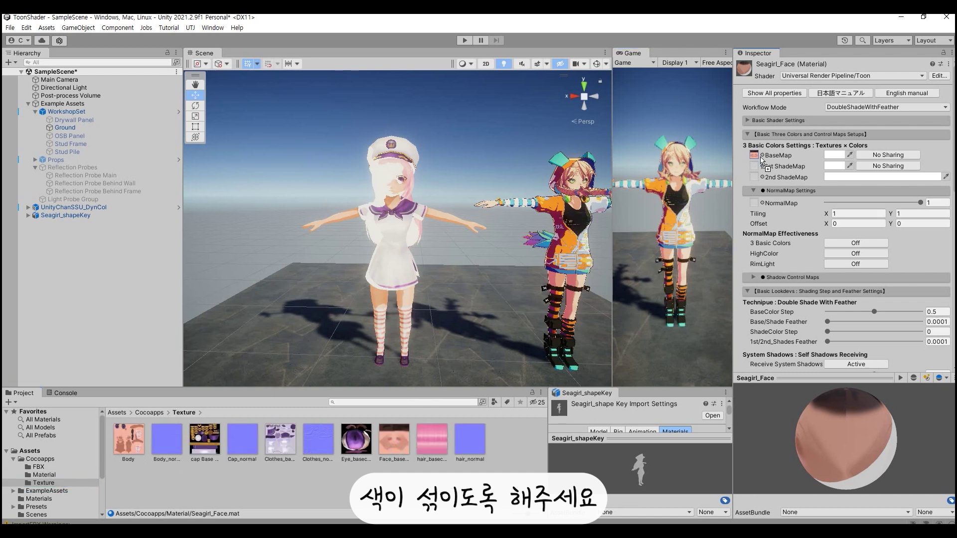
scroll(456, 193, "up", 8)
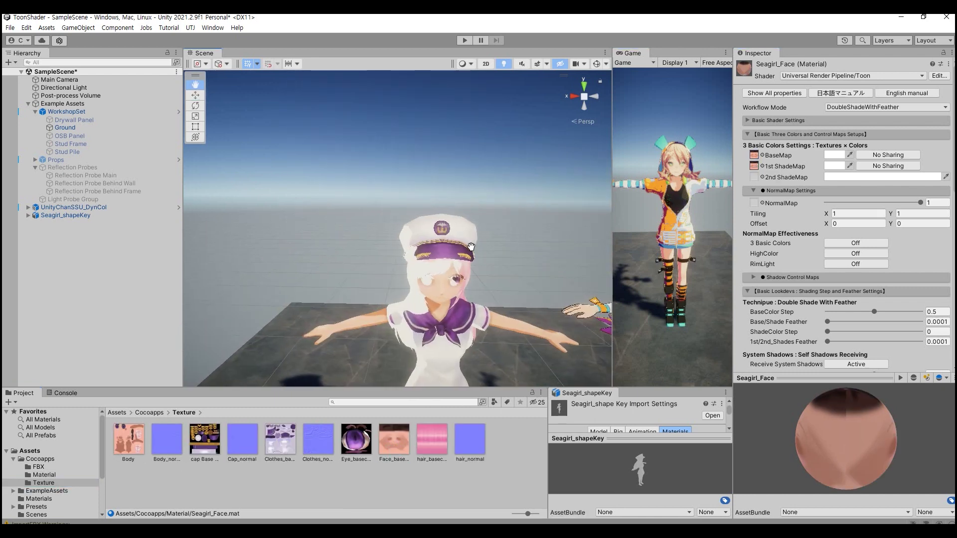
left_click(834, 166)
left_click(879, 227)
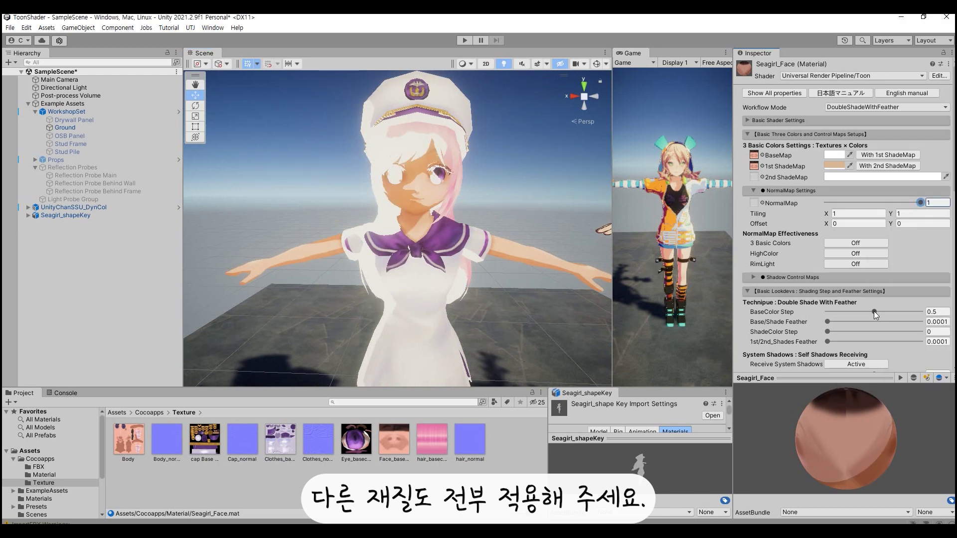
- Soften the face's BaseColor Step and Base/Shade Feather, and share Seagirl_Cap's maps
left_click_drag(827, 311, 853, 315)
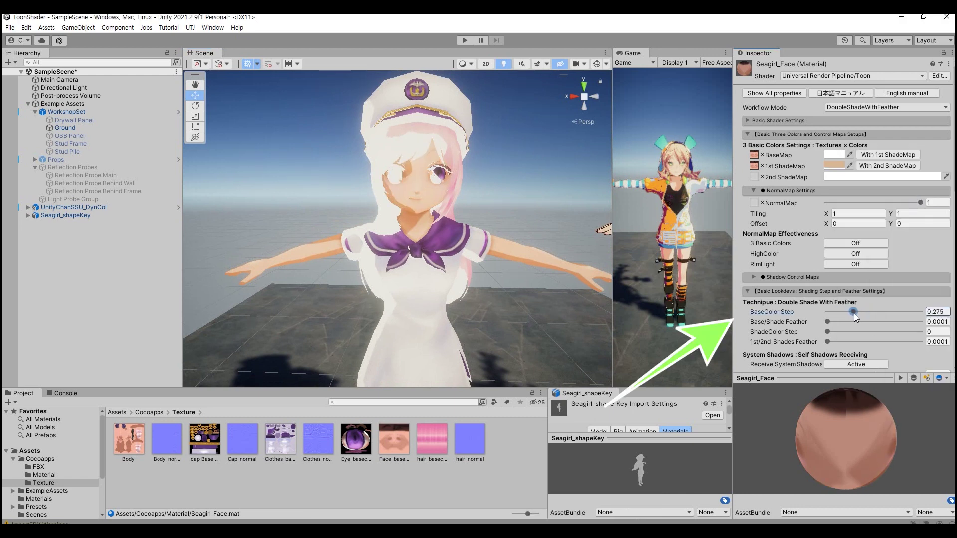
mouse_move(827, 321)
left_mouse_down()
mouse_move(883, 332)
mouse_move(827, 333)
mouse_move(873, 344)
mouse_move(827, 342)
mouse_move(839, 332)
mouse_move(892, 344)
left_mouse_up()
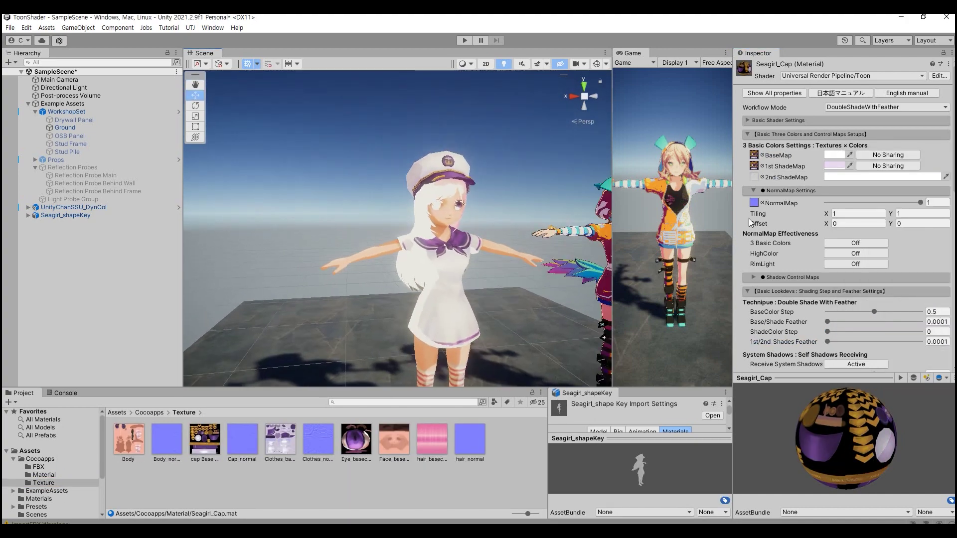
left_click(803, 211)
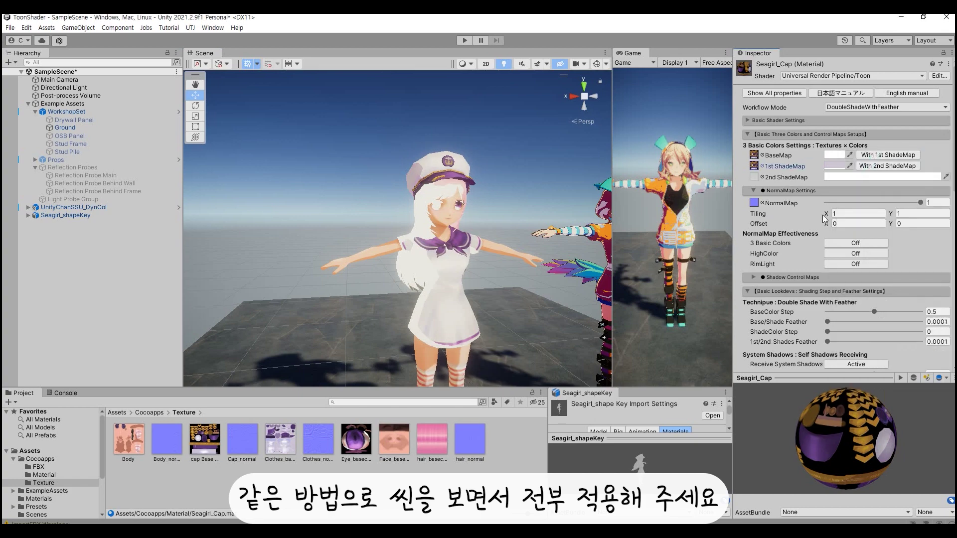
- Tune the cap's shade feather, then give the eye a lavender first shade with softer feathering
left_click_drag(827, 332, 840, 337)
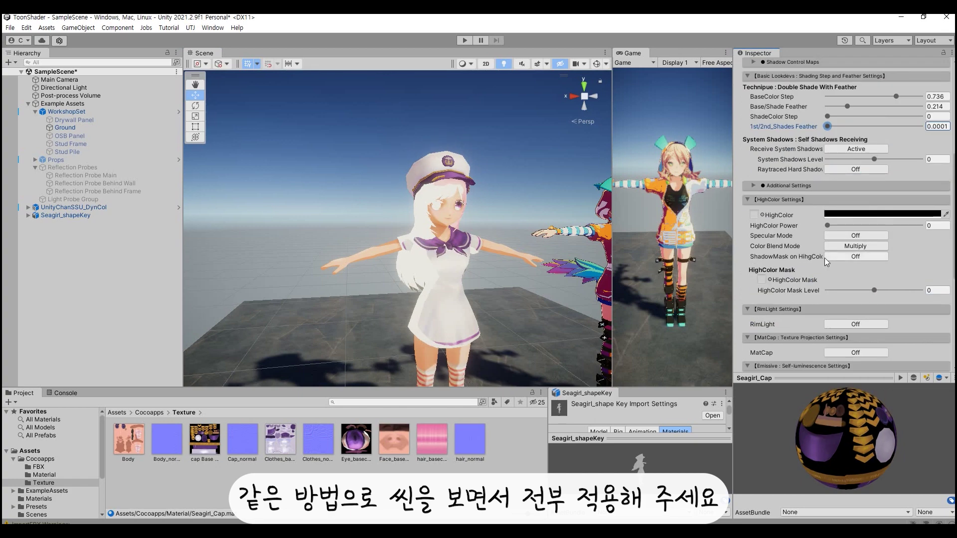
left_click(28, 475)
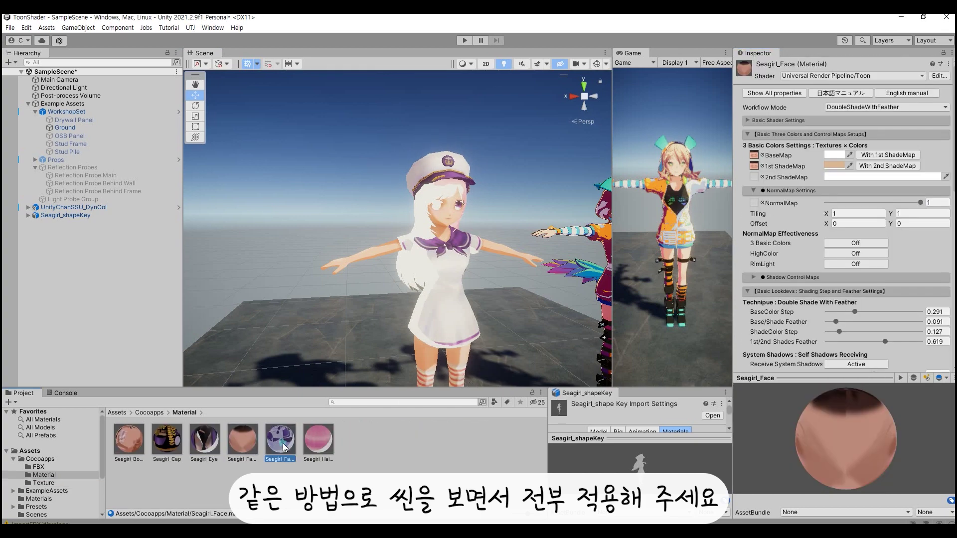
left_click(834, 166)
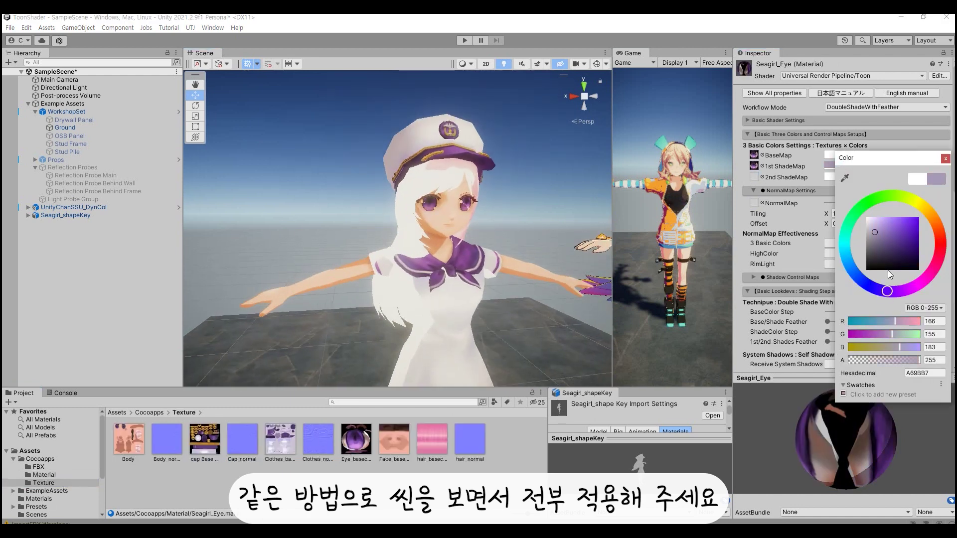
left_click_drag(887, 270, 881, 217)
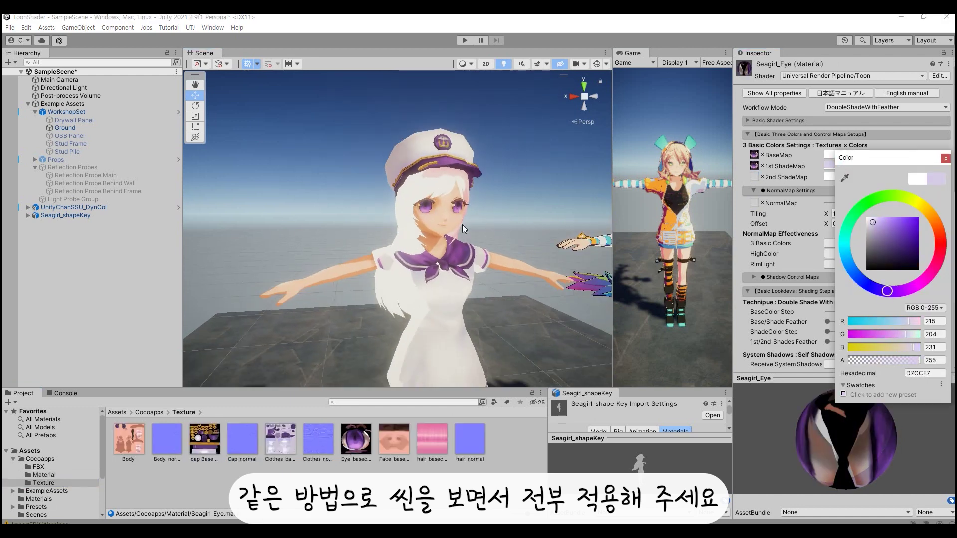
left_click_drag(828, 342, 837, 344)
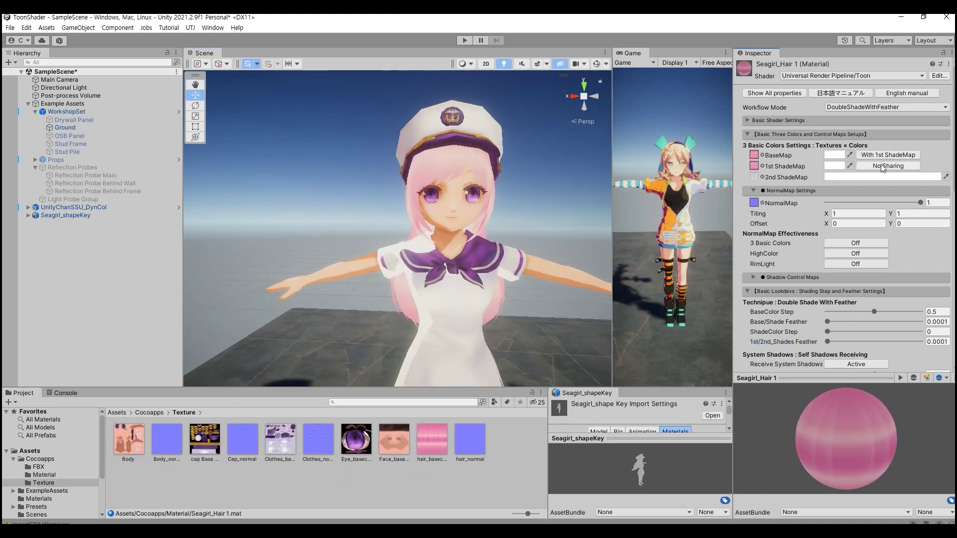
- Give the hair a pink first shade and adjust its base and ShadeColor steps
left_click(834, 166)
left_click_drag(912, 287, 932, 279)
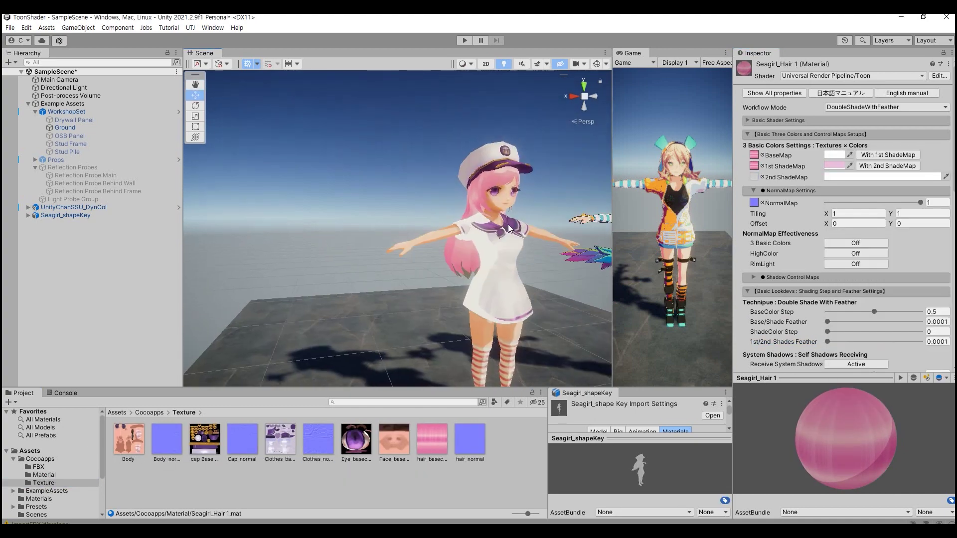
mouse_move(852, 332)
left_mouse_down()
mouse_move(845, 338)
mouse_move(873, 311)
left_mouse_up()
mouse_move(855, 321)
left_mouse_down()
mouse_move(842, 322)
mouse_move(864, 332)
left_mouse_up()
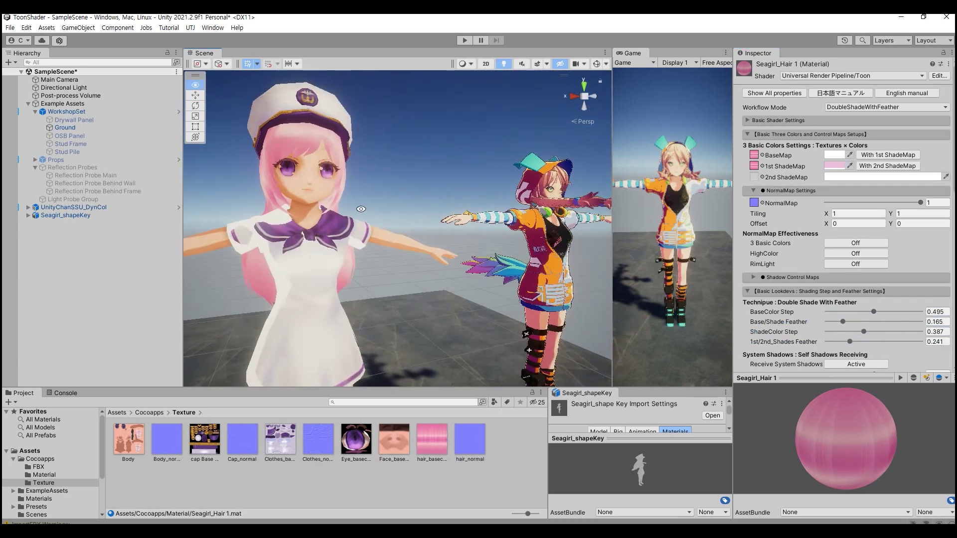
right_click_drag(399, 224, 379, 230)
- Give Seagirl_Fashion a textured lavender first and second shade, a higher ShadeColor Step and softer feathers
left_click(280, 438)
left_click(44, 474)
left_click(288, 443)
left_click(44, 483)
left_click_drag(280, 438, 753, 166)
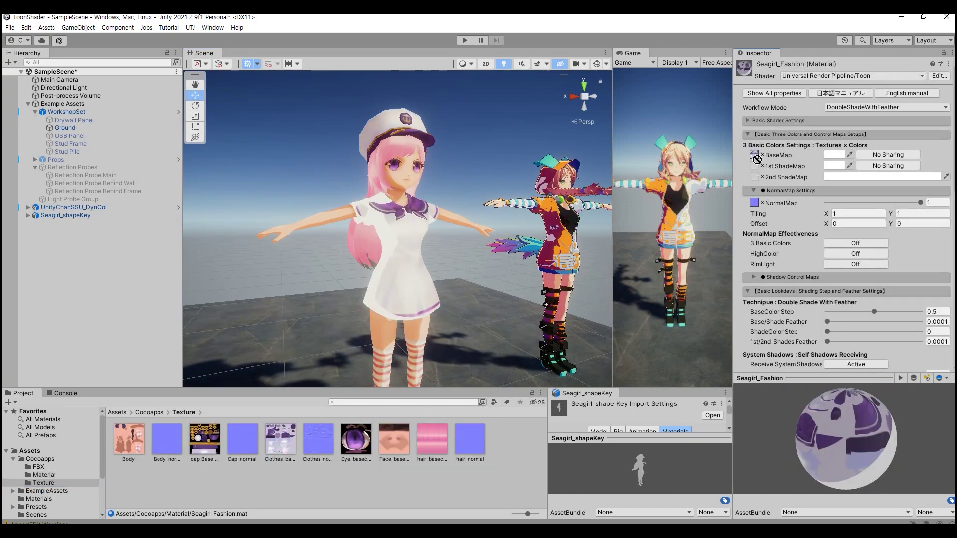
left_click(834, 165)
left_click_drag(909, 292, 875, 226)
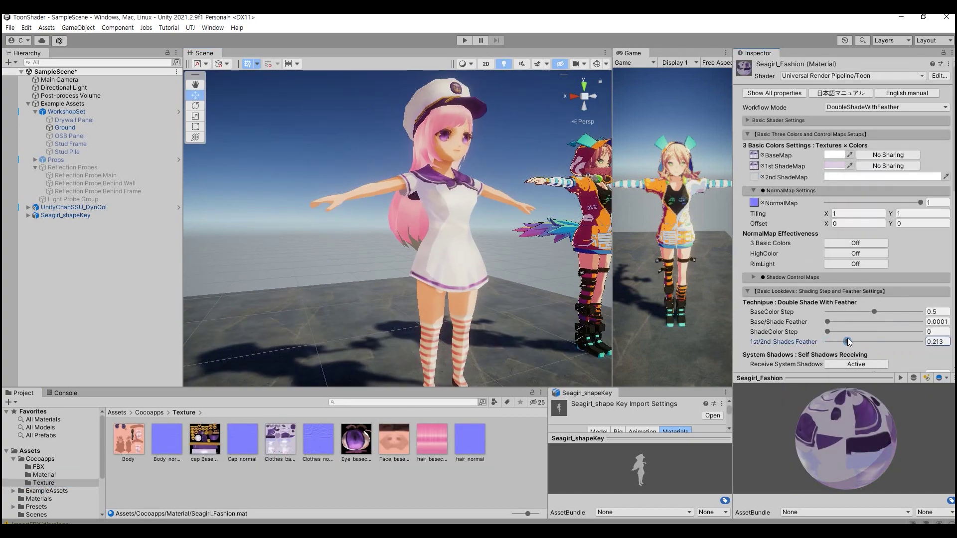
left_click_drag(827, 331, 868, 331)
left_click(882, 177)
left_click(897, 249)
left_click_drag(448, 234, 492, 240, "alt")
left_click_drag(835, 341, 842, 322)
- Set Seagirl_Hair 1's second shade to pink and adjust its 1st/2nd Shades Feather
left_click(43, 474)
left_click(318, 438)
left_click(881, 177)
left_click_drag(895, 240, 893, 243)
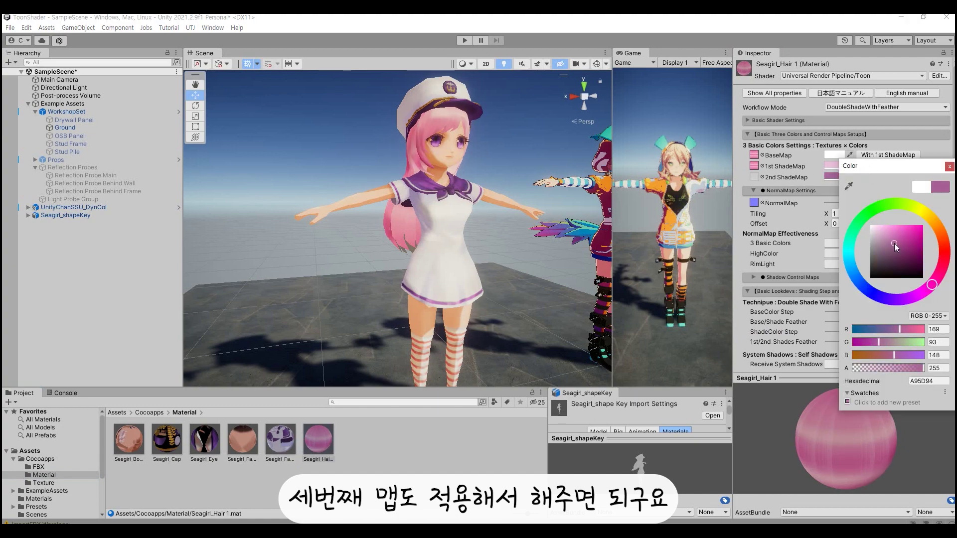
left_click_drag(840, 341, 841, 343)
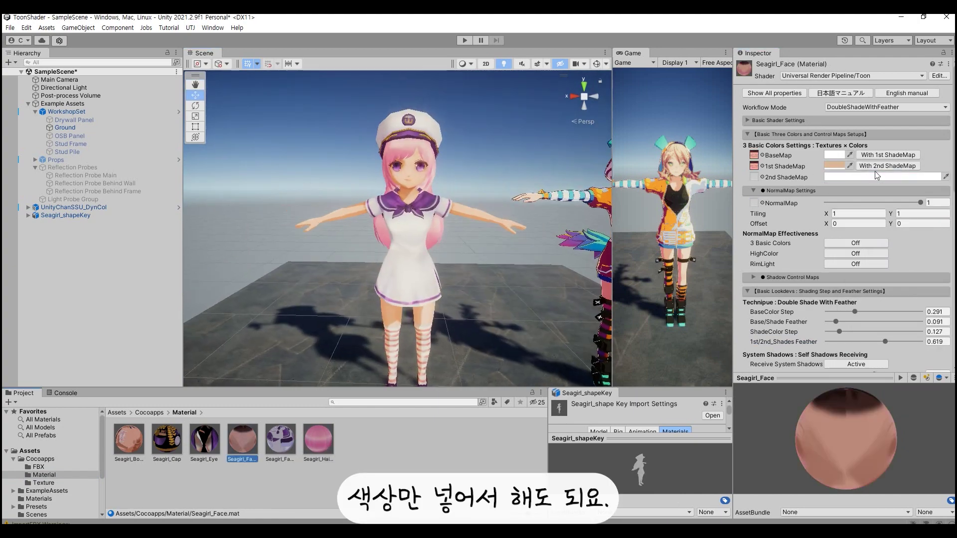
left_click(877, 175)
left_click_drag(943, 247, 942, 269)
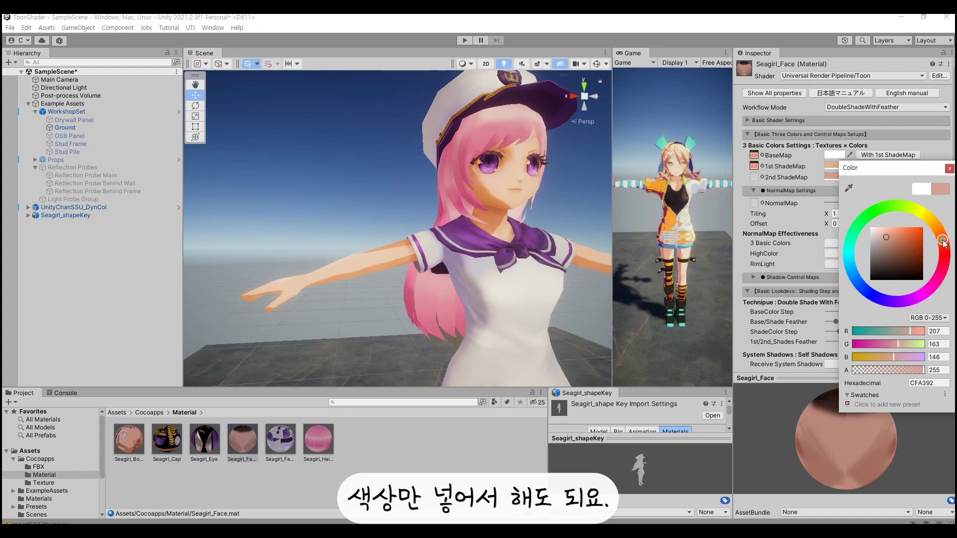
- Tune Seagirl_Body's shading: BaseColor Step 0.4, Feather 0.202, ShadeColor Step 0.456, Shades Feather 0.37
scroll(841, 249, "down", 5)
left_click_drag(839, 224, 832, 233)
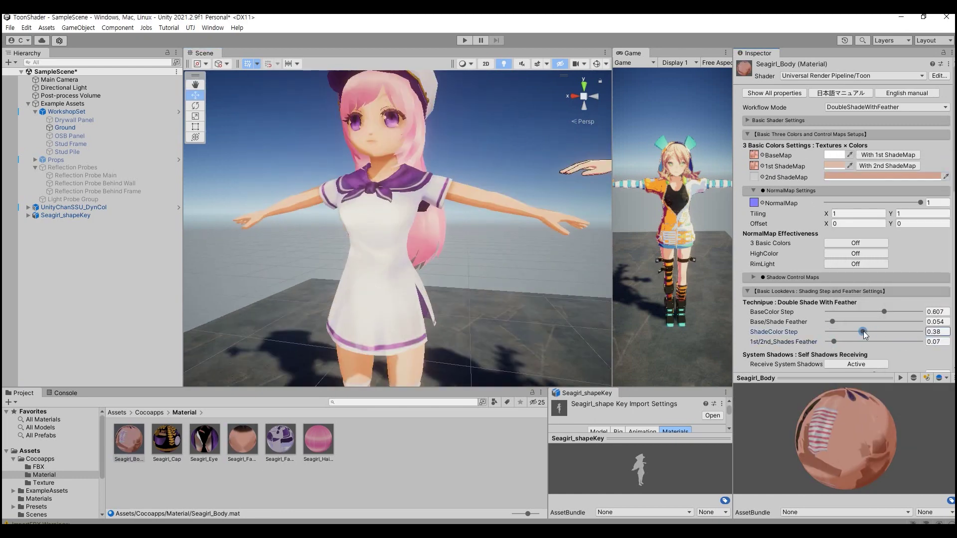
left_click_drag(833, 341, 870, 333)
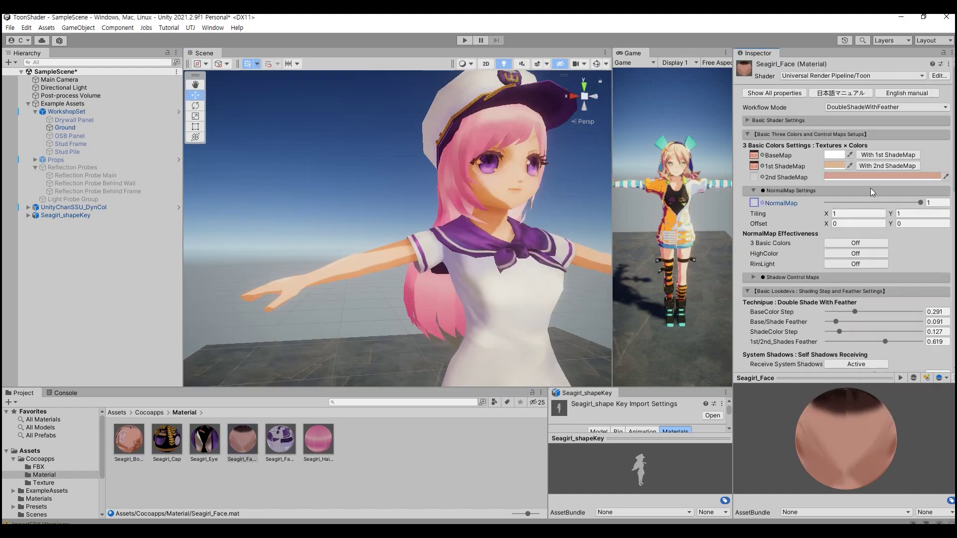
scroll(870, 188, "down", 5)
left_click_drag(885, 234, 881, 235)
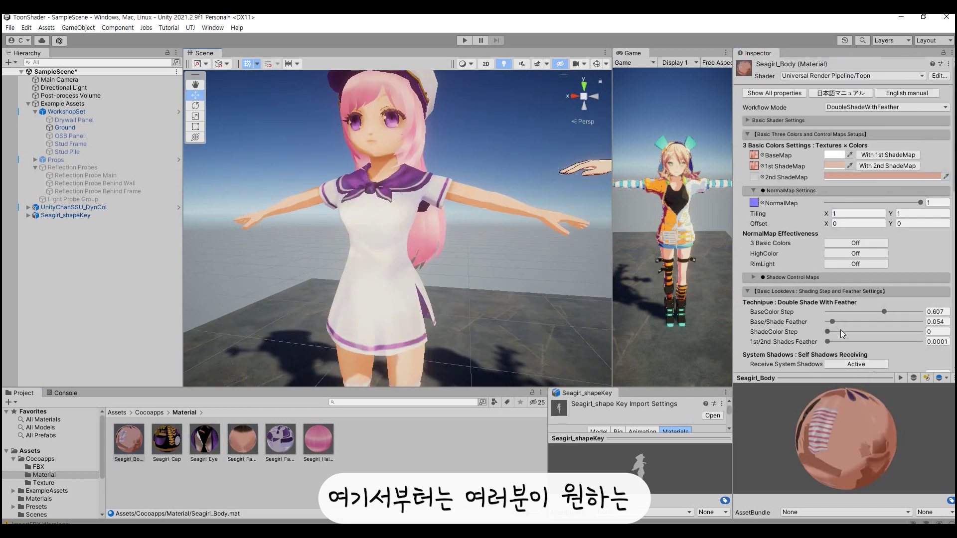
left_click_drag(840, 330, 856, 333)
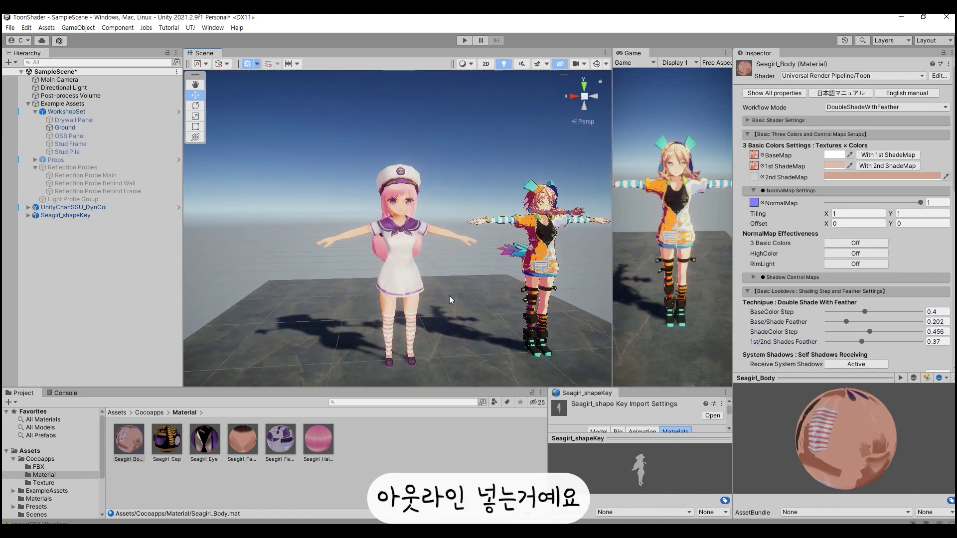
- Activate Seagirl_Body's outline, keeping Normal Direction as the outline mode
scroll(901, 329, "down", 10)
scroll(854, 249, "down", 1)
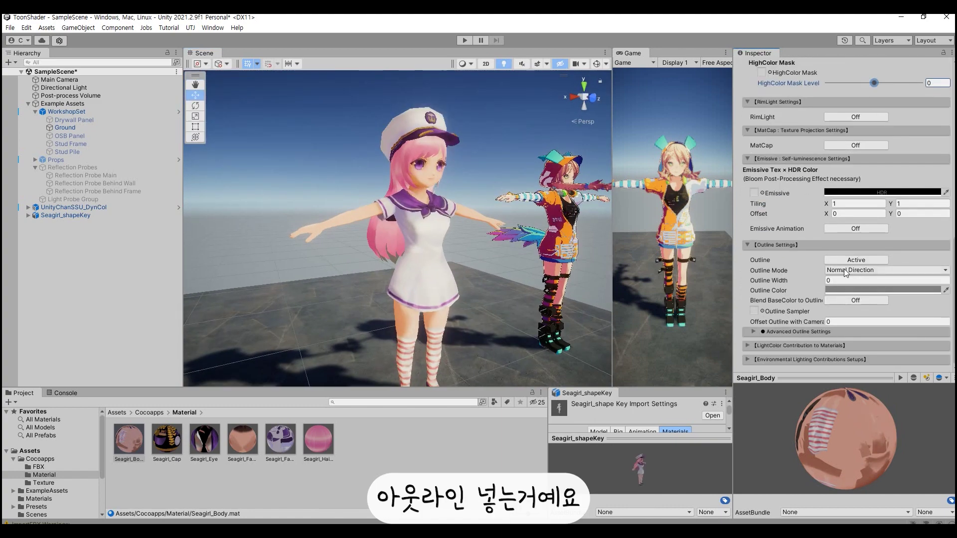
scroll(857, 259, "down", 1)
left_click(851, 332)
scroll(847, 309, "down", 3)
left_click(847, 270)
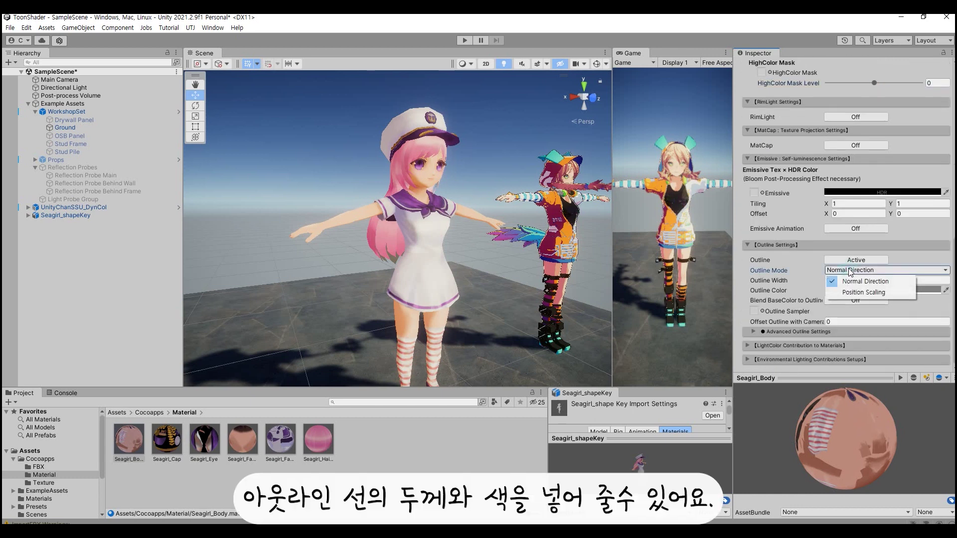
left_click(815, 280)
- Set the body's Outline Width to 2.77 and bring up the Outline Color picker
scroll(550, 273, "up", 2)
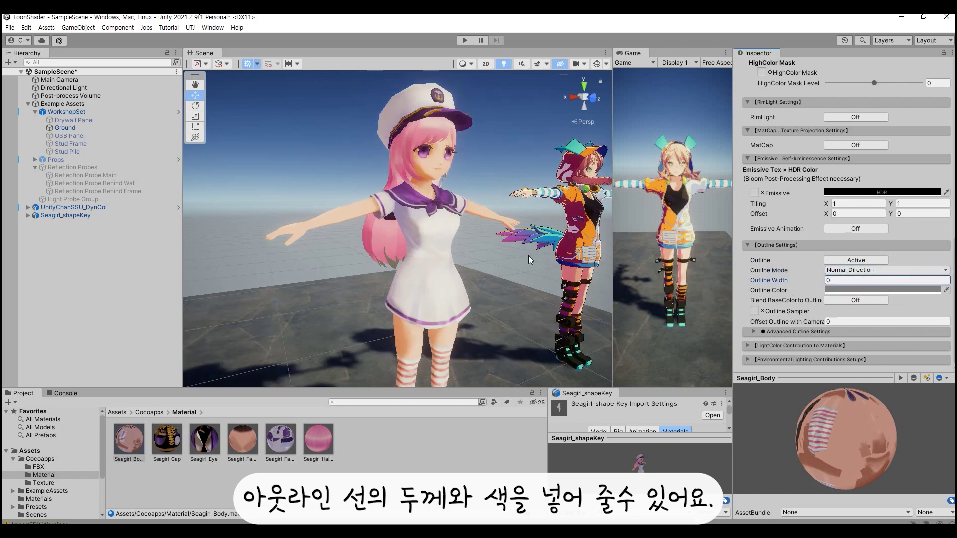
scroll(799, 127, "up", 5)
scroll(793, 109, "up", 5)
scroll(789, 109, "up", 5)
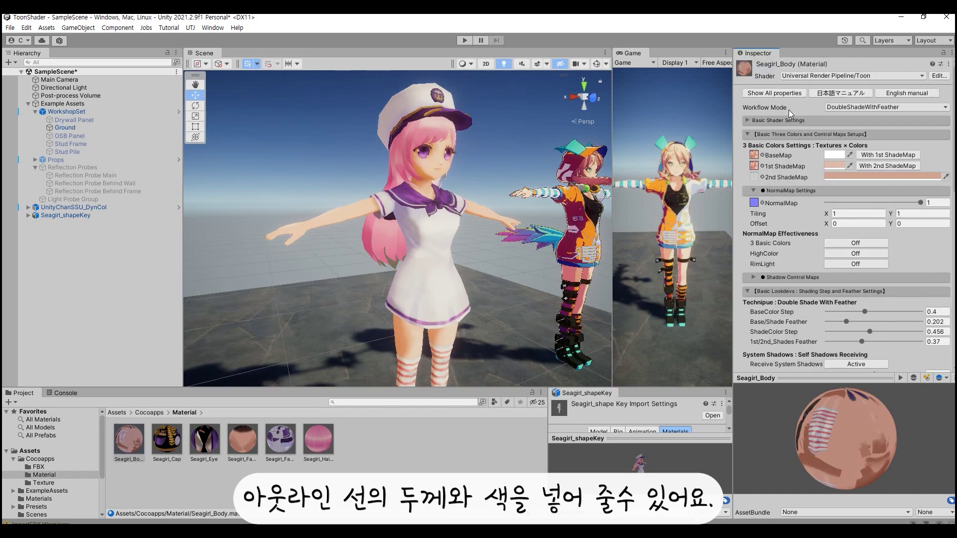
scroll(825, 215, "down", 5)
scroll(835, 261, "down", 5)
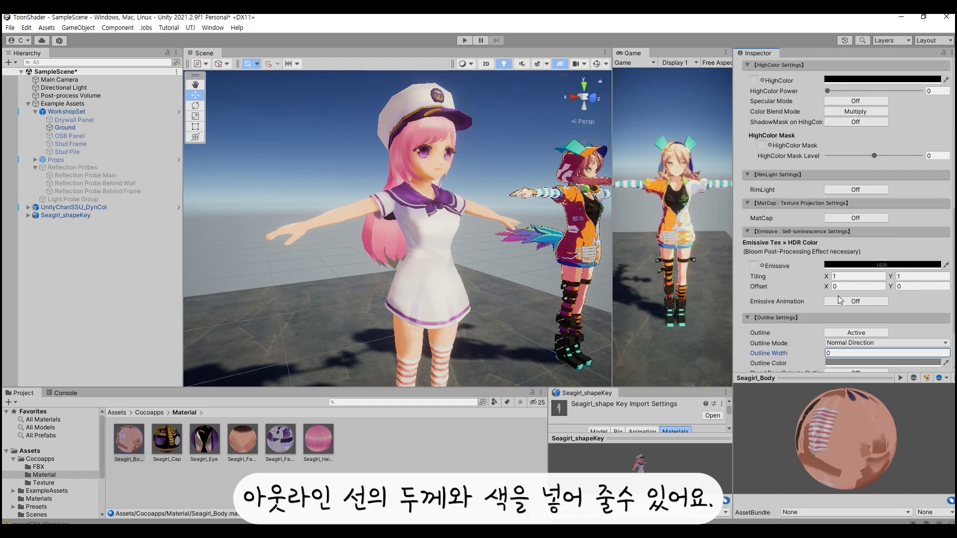
scroll(842, 300, "down", 5)
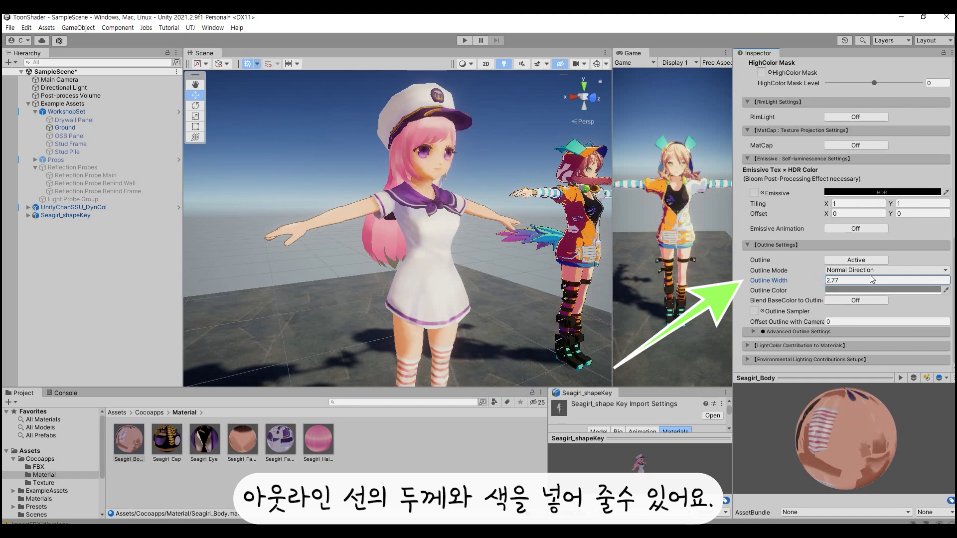
scroll(468, 217, "up", 5)
scroll(420, 210, "up", 5)
scroll(467, 229, "up", 3)
scroll(467, 229, "down", 3)
left_click(831, 291)
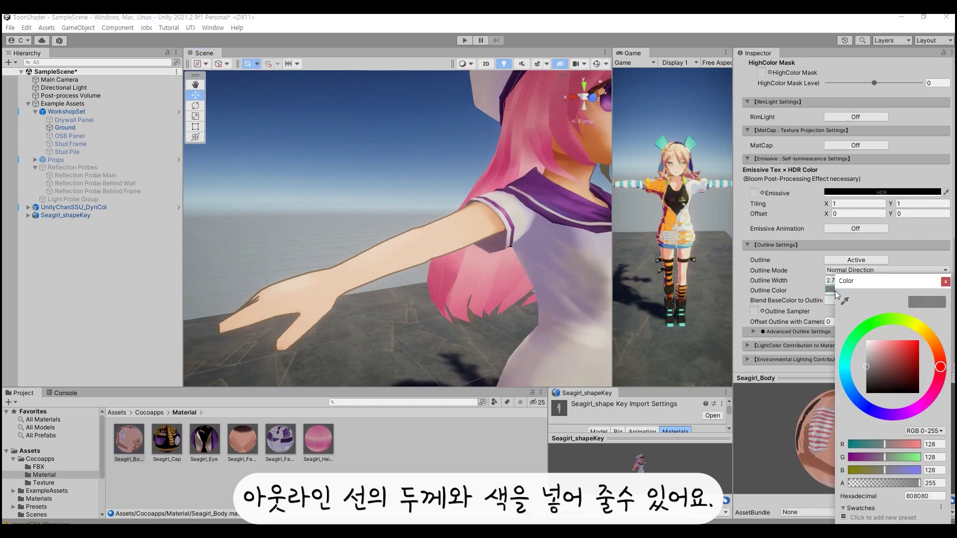
- Sample the skin tone for the body outline and shift it to a darker orange-brown (B06138)
left_click(845, 301)
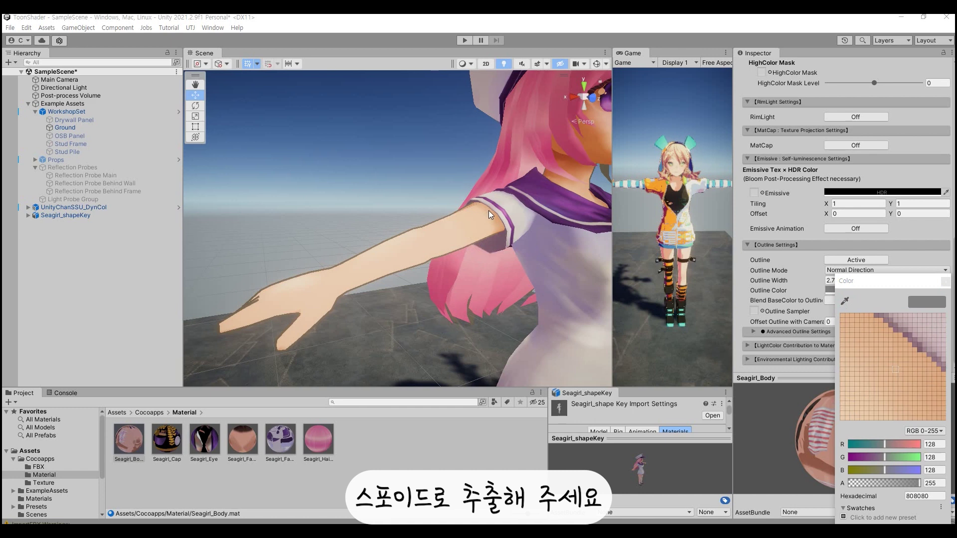
left_click(549, 175)
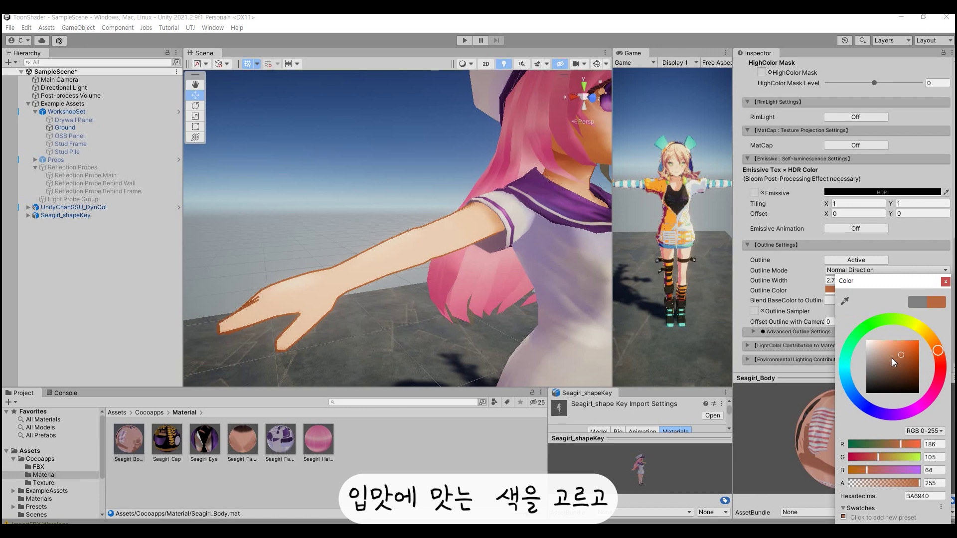
left_click_drag(936, 353, 933, 344)
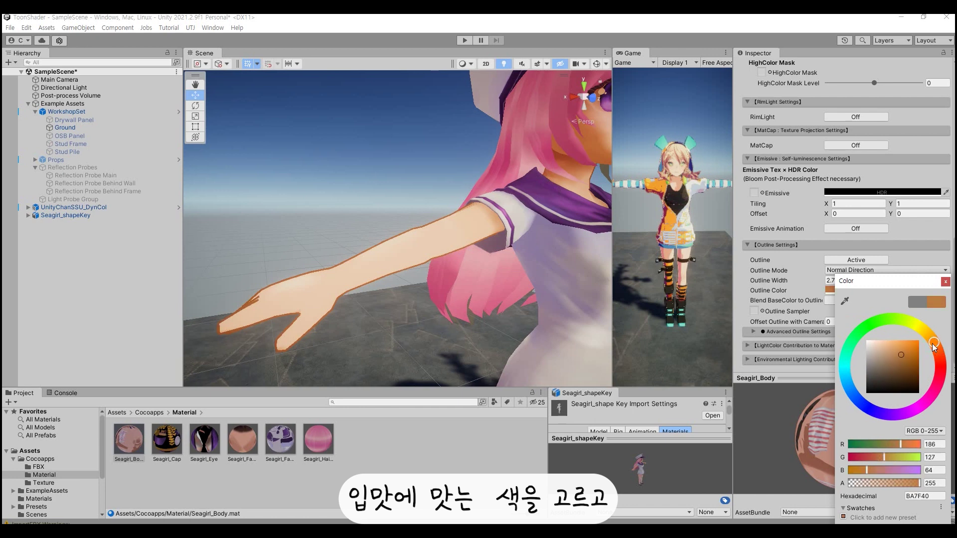
left_click_drag(901, 356, 897, 357)
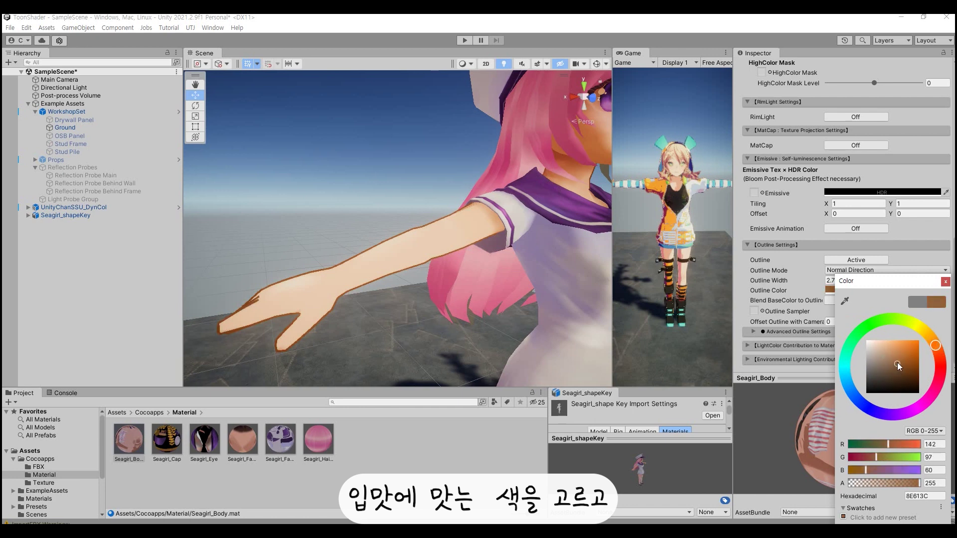
left_click(938, 360)
left_click_drag(936, 350, 938, 352)
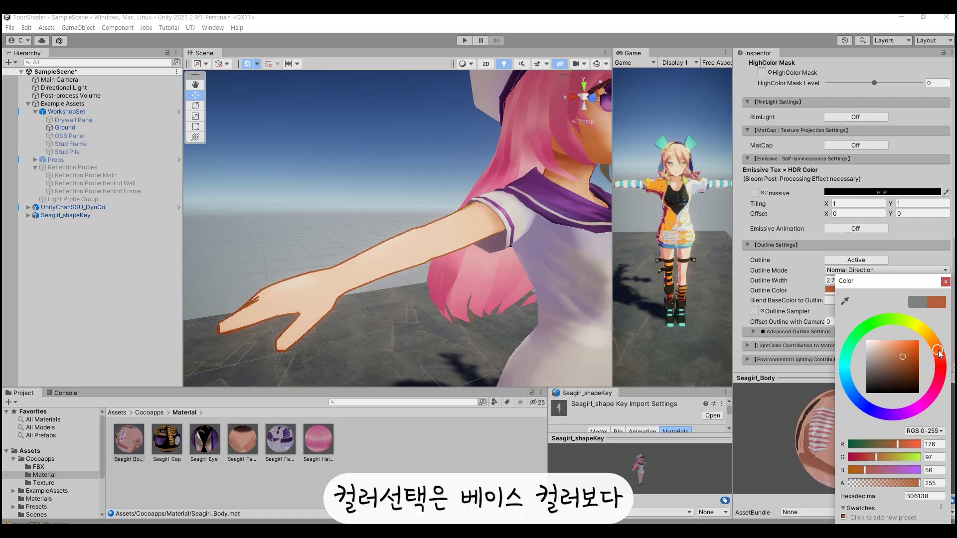
- Begin replacing the body's Outline Width value with 3
scroll(488, 320, "down", 10)
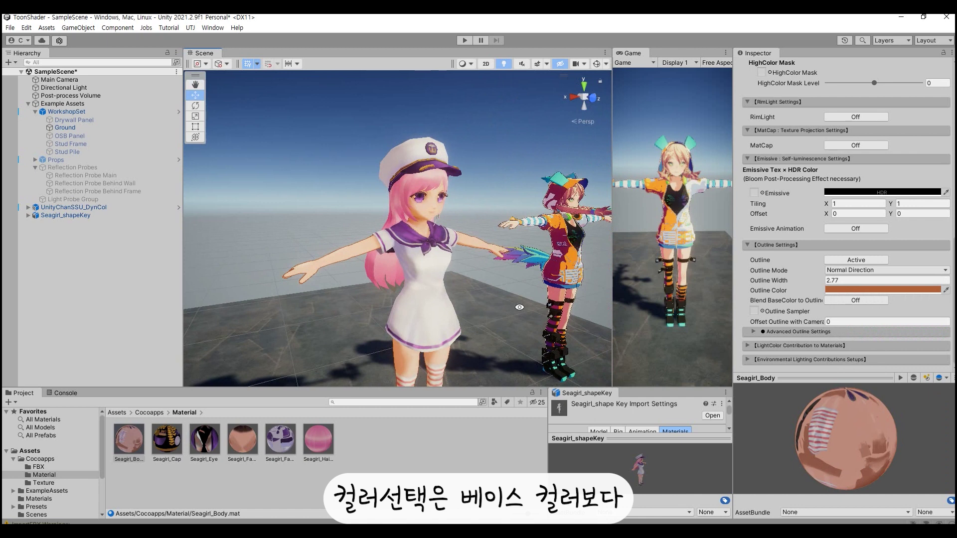
left_click_drag(520, 306, 548, 309, "alt")
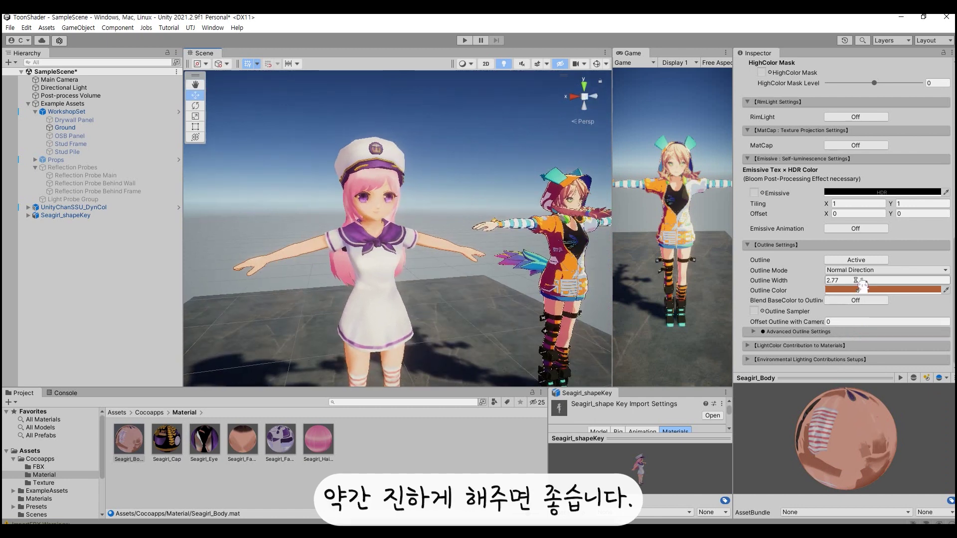
left_click(767, 282)
type("3")
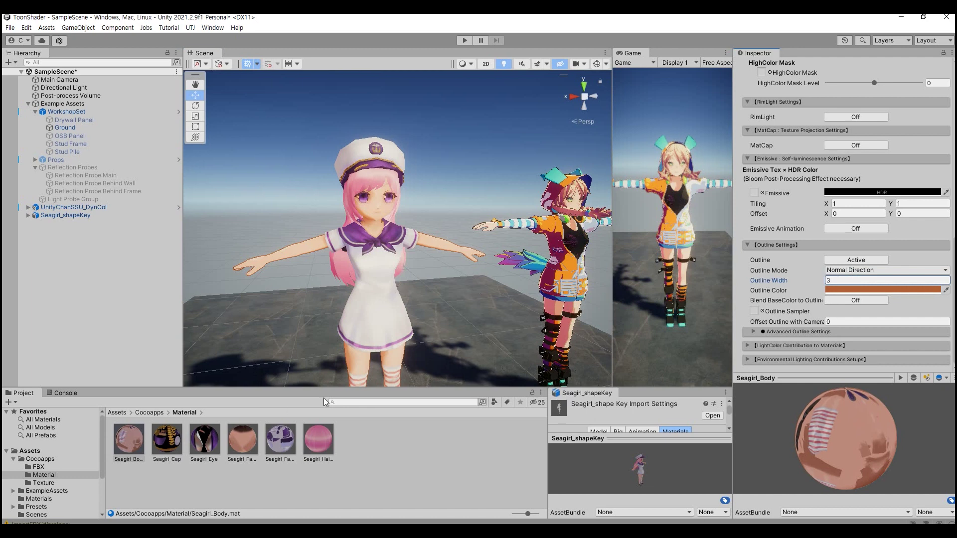
left_click(907, 295)
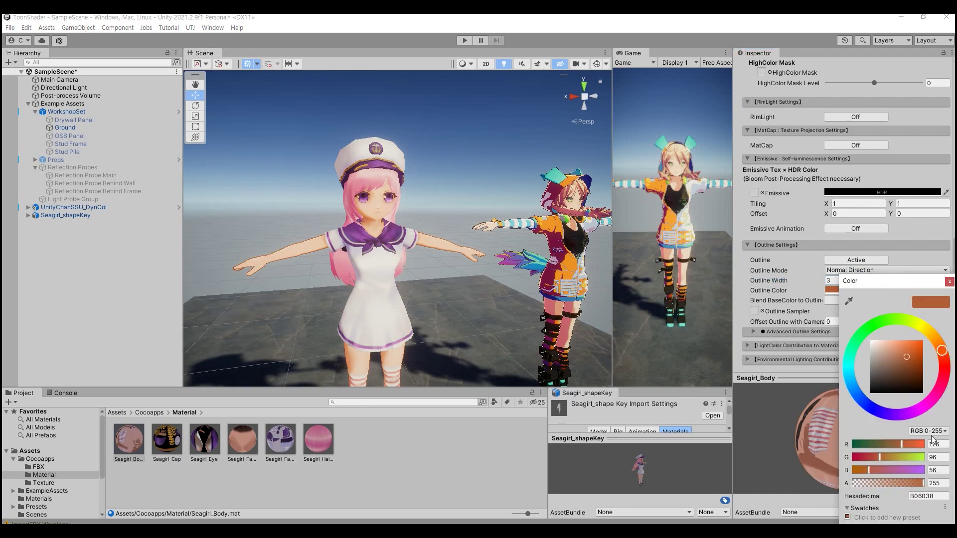
left_click(797, 336)
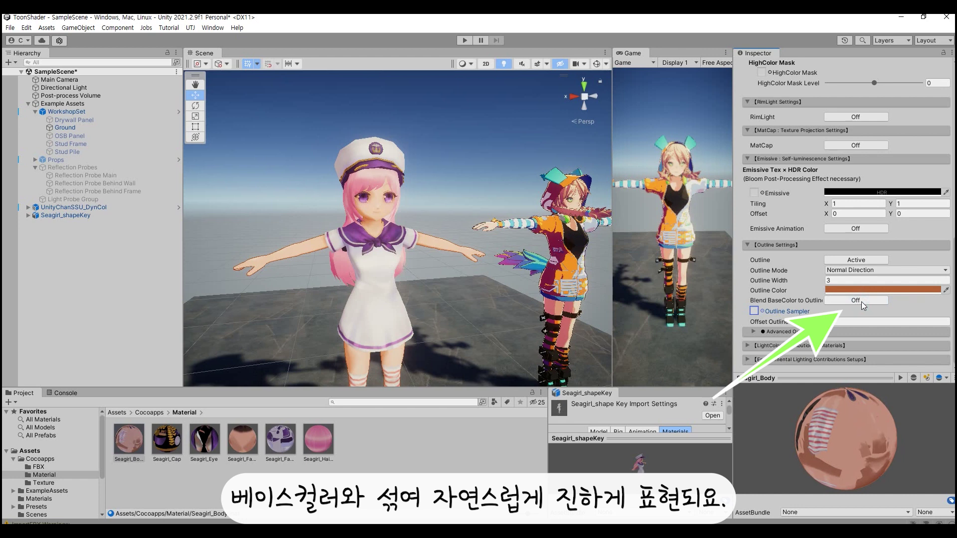
left_click(836, 301)
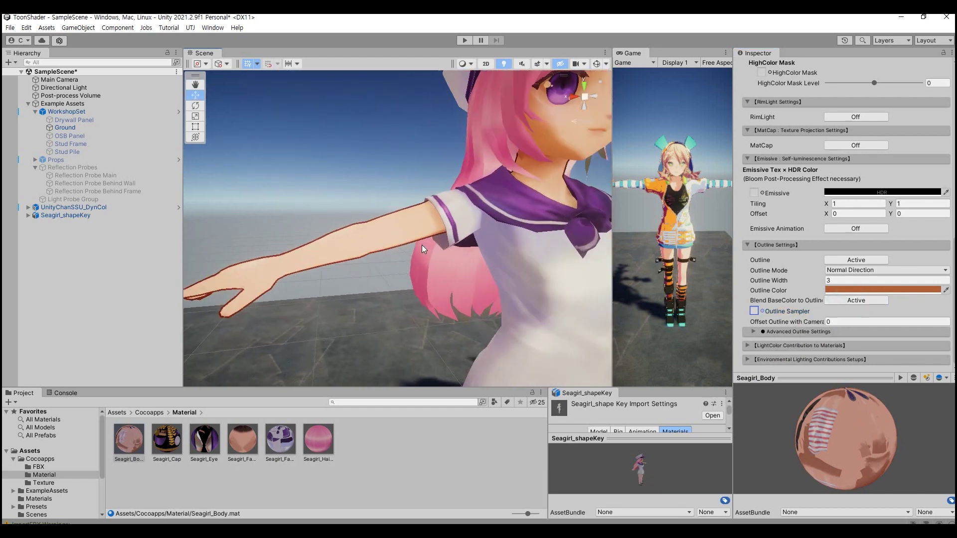
left_click(839, 302)
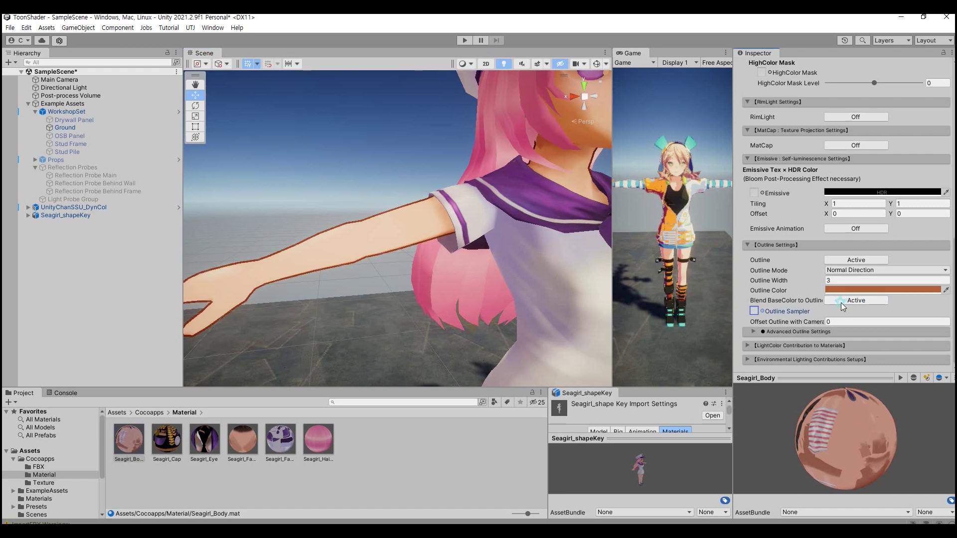
left_click(840, 302)
left_click(855, 303)
mouse_move(389, 249)
left_mouse_down("alt")
mouse_move(464, 250)
mouse_move(394, 219)
left_mouse_up("alt")
left_click(855, 300)
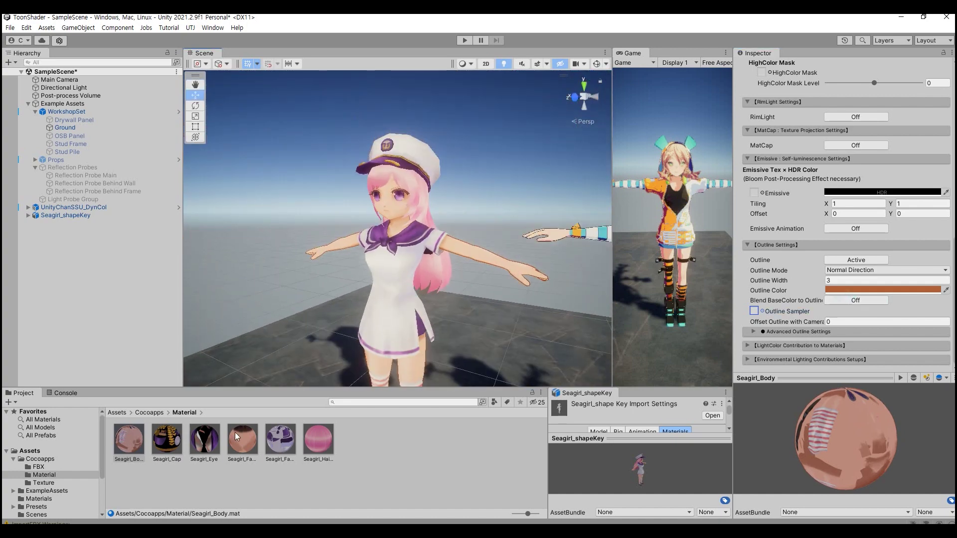
- Give Seagirl_Face an outline colour sampled from the skin
left_click(237, 436)
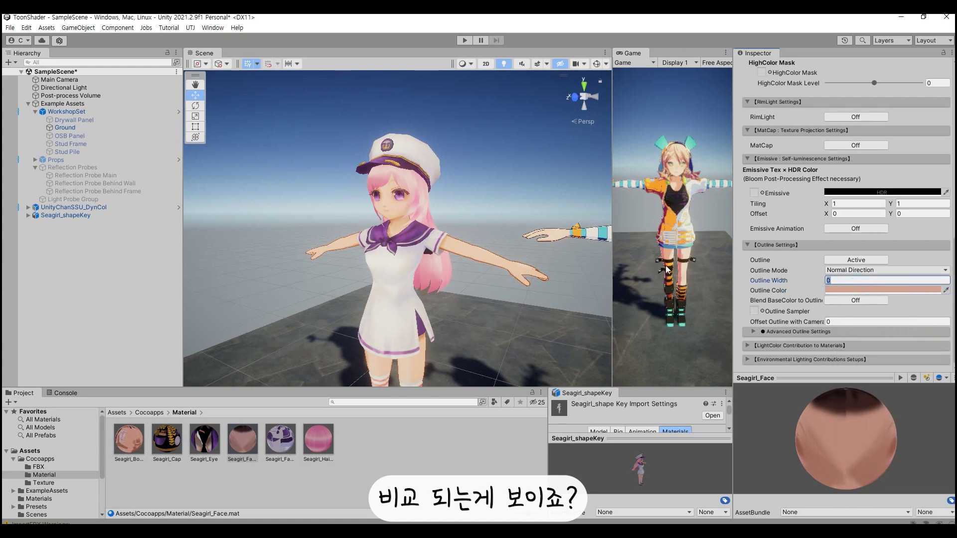
scroll(787, 262, "up", 3)
scroll(787, 261, "up", 2)
scroll(799, 270, "down", 3)
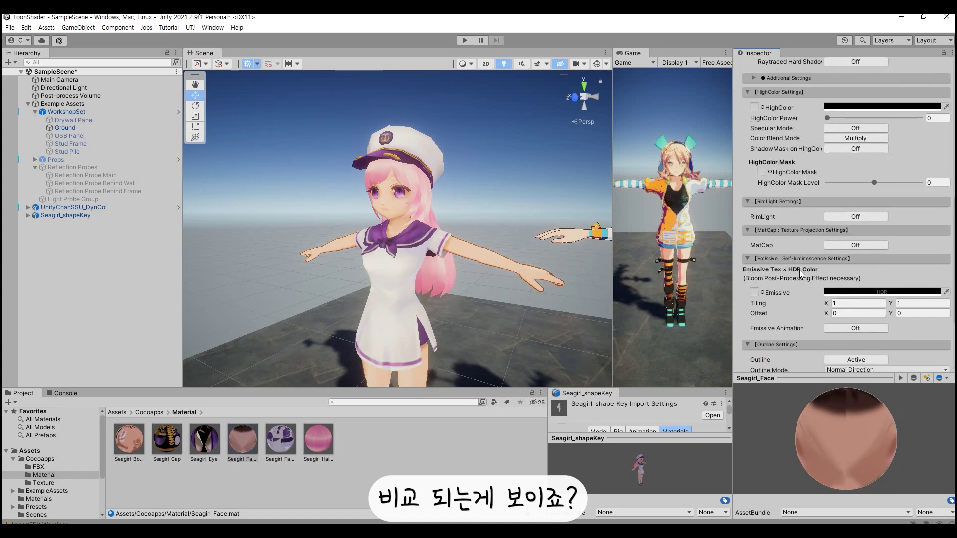
scroll(833, 293, "down", 2)
scroll(833, 288, "up", 3)
scroll(399, 209, "up", 5)
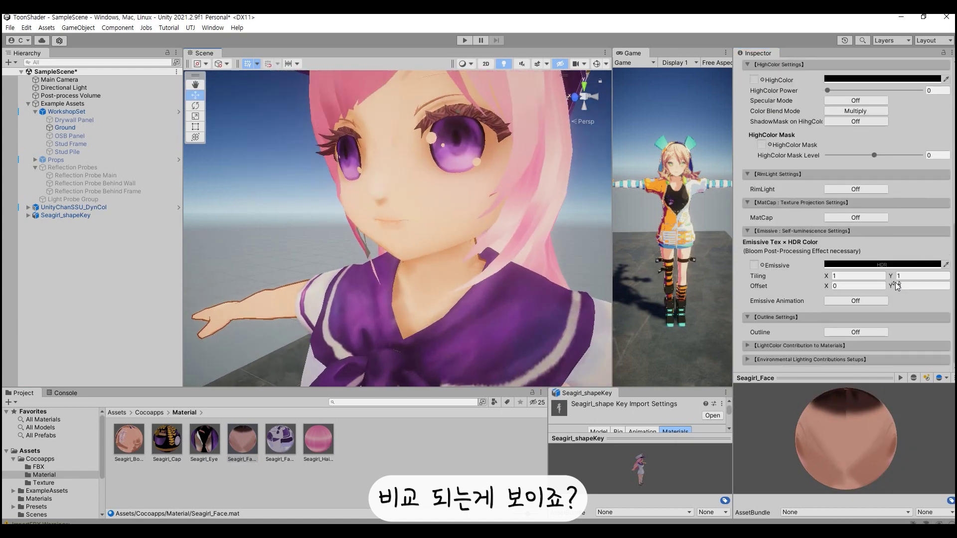
left_click(853, 361)
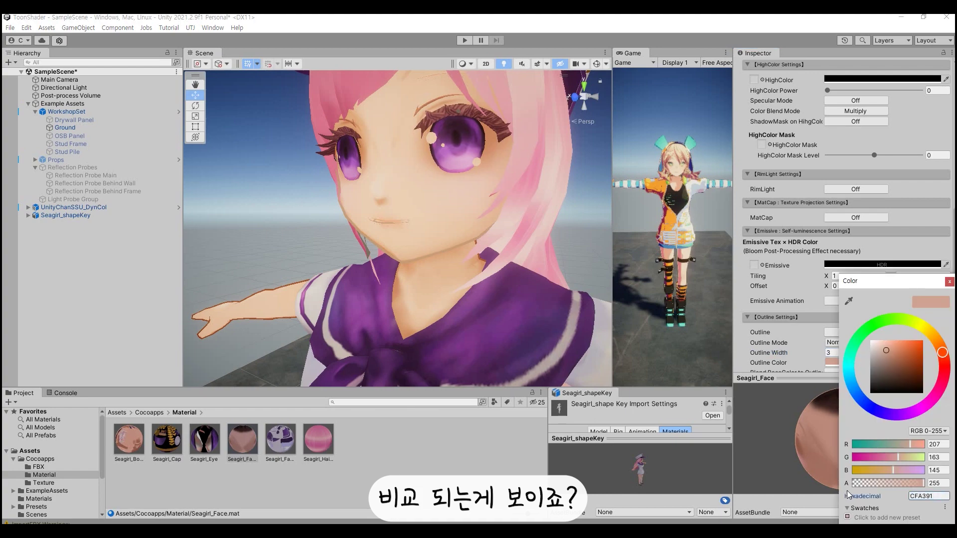
left_click(317, 297)
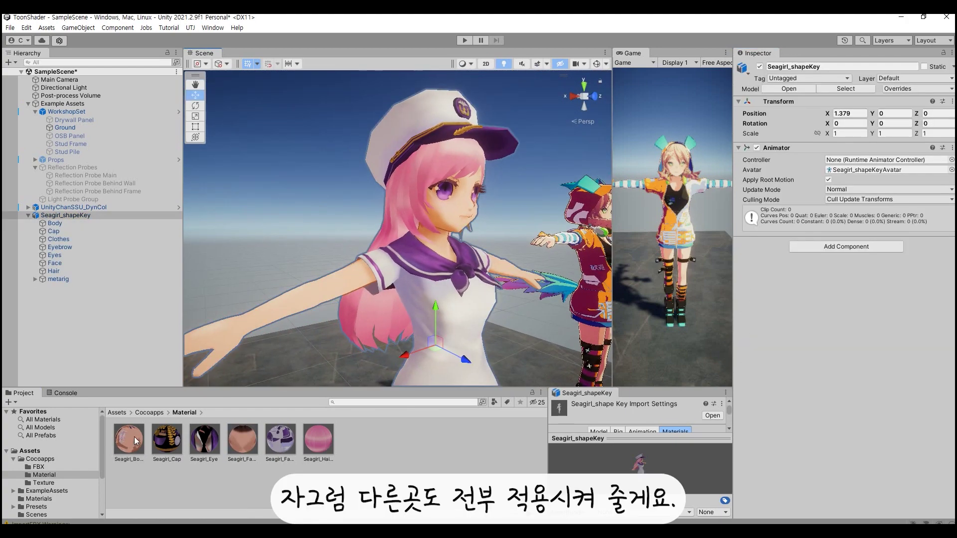
scroll(859, 220, "down", 10)
- Re-enable the hair material's outline and bring up its outline colour picker
left_click(242, 439)
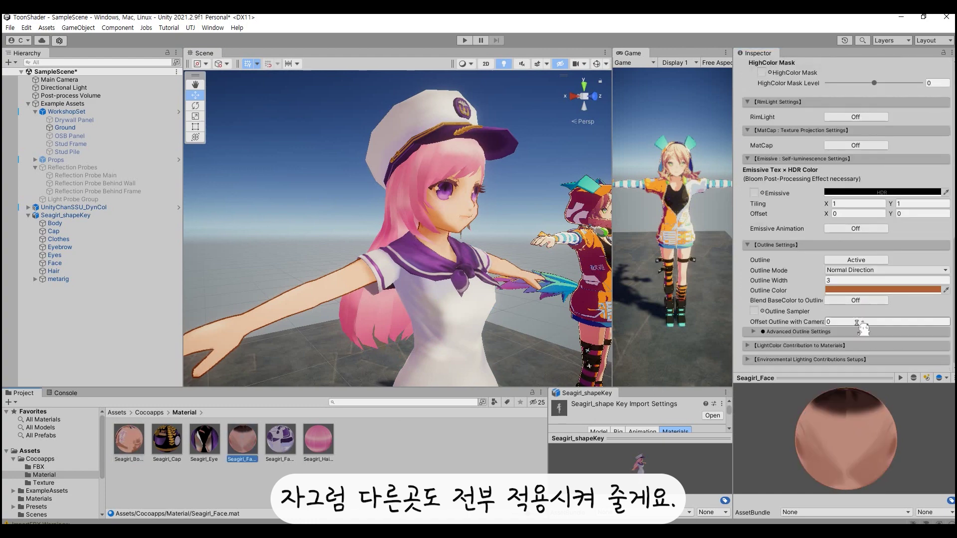
middle_click_drag(518, 249, 436, 255)
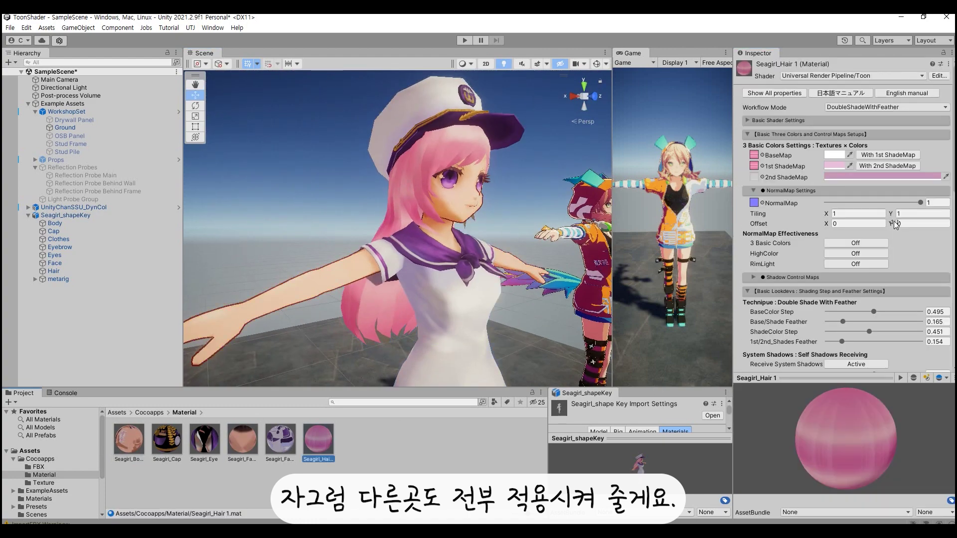
scroll(806, 247, "down", 4)
scroll(869, 285, "down", 4)
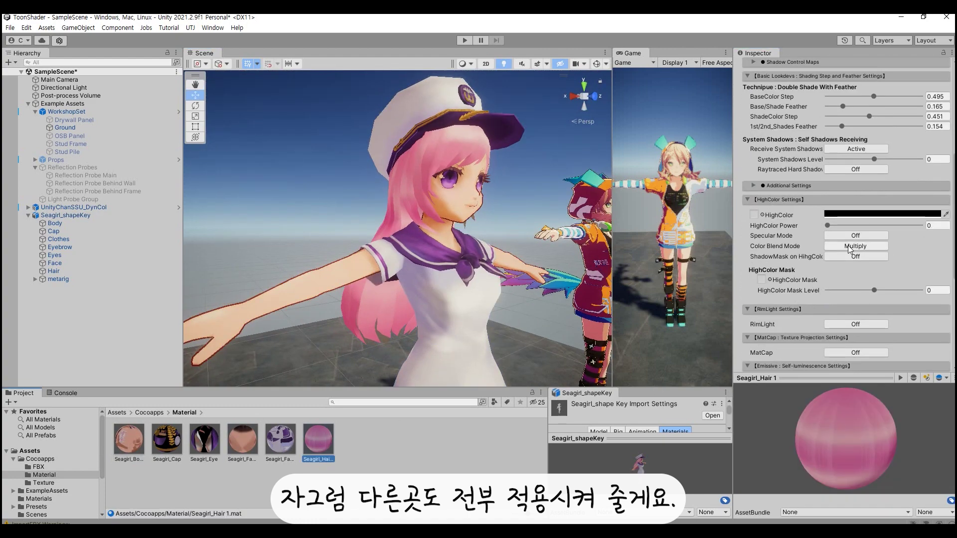
scroll(850, 249, "down", 4)
left_click(853, 259)
left_click(855, 332)
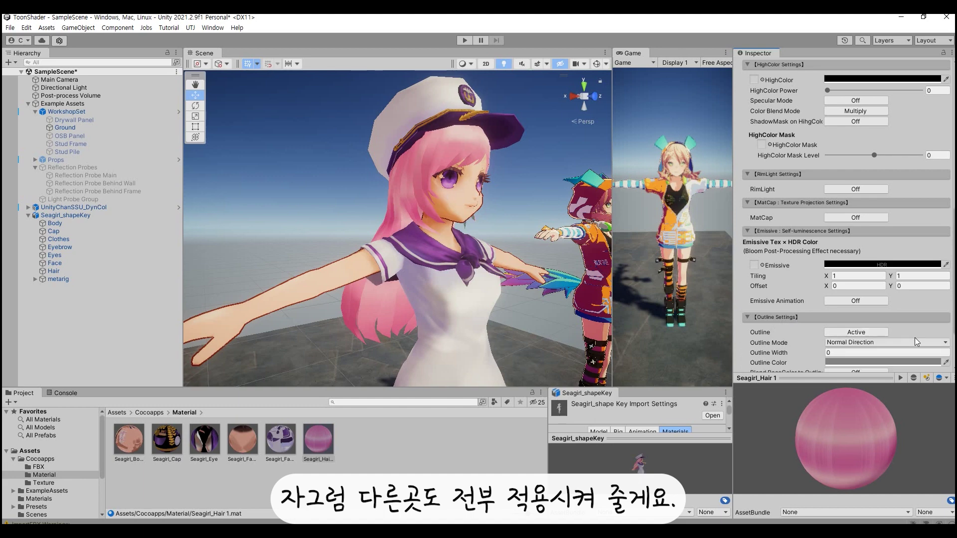
scroll(855, 308, "down", 3)
left_click(855, 308)
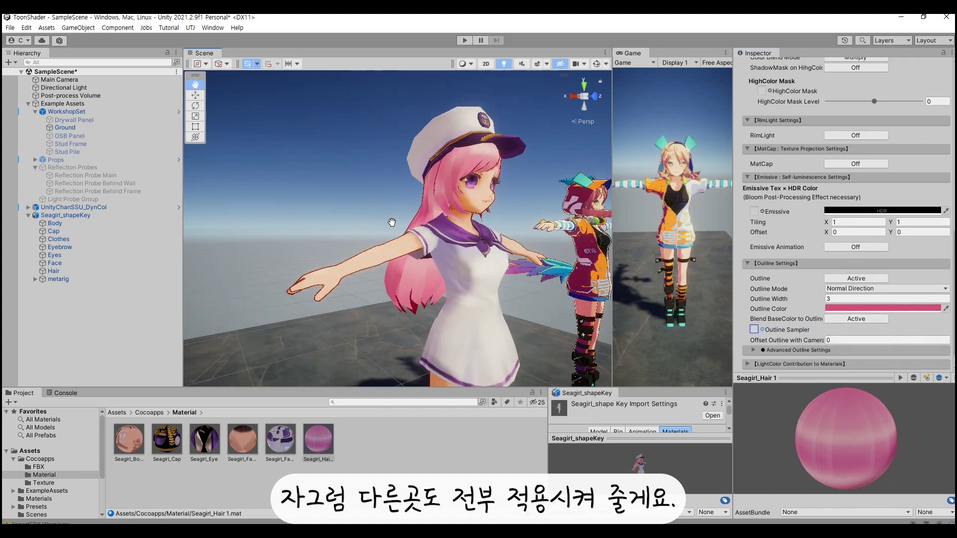
- Give Seagirl_Eye a dark outline colour sampled from the scene
left_click(205, 438)
left_click(831, 309)
left_click(849, 301)
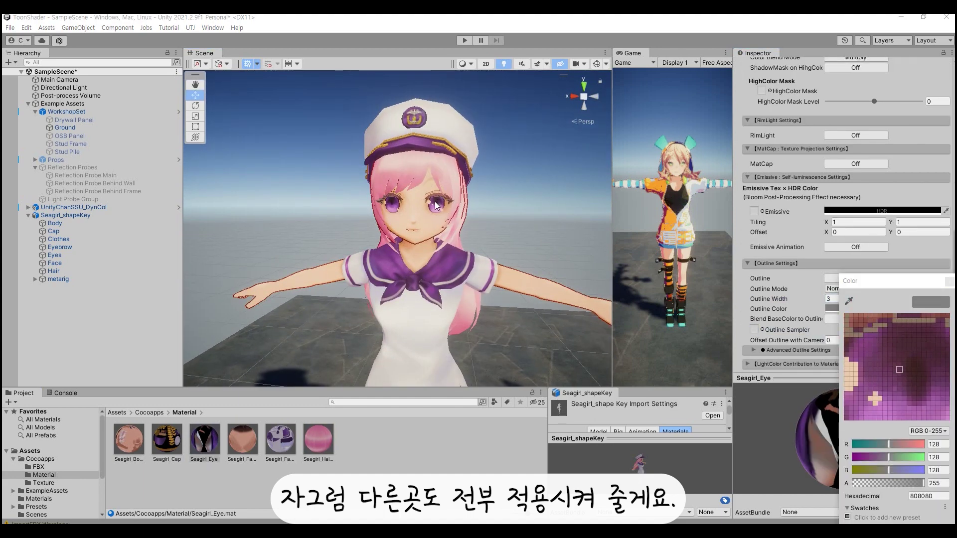
left_click(438, 204)
left_click_drag(438, 204, 494, 258, "alt")
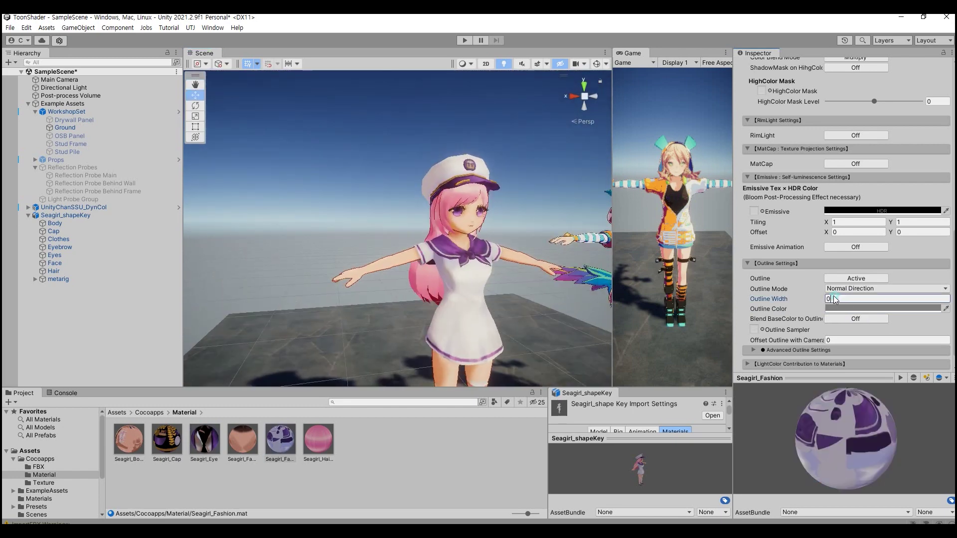
left_click_drag(465, 231, 504, 234, "alt")
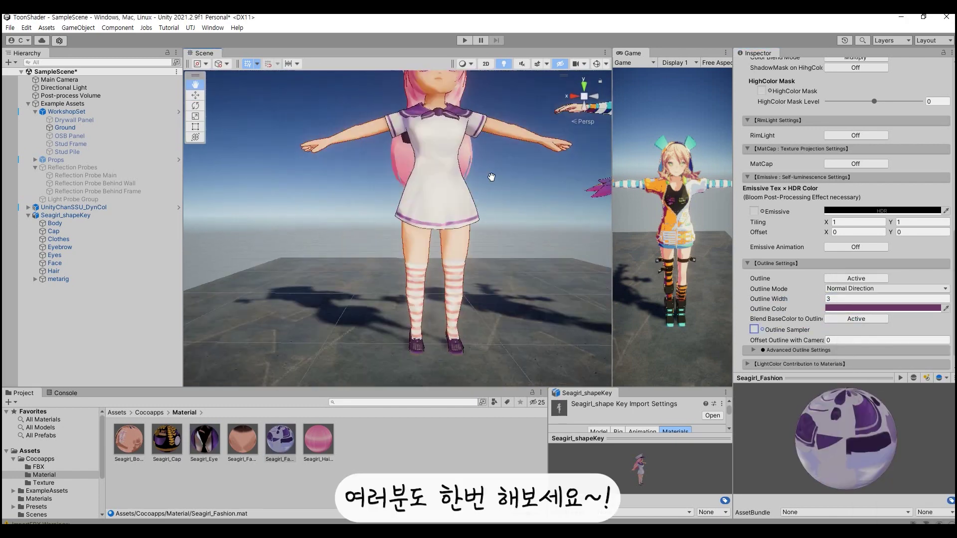
- Turn on Seagirl_Cap's outline and inspect the finished outlined character
left_click(167, 438)
left_click(855, 332)
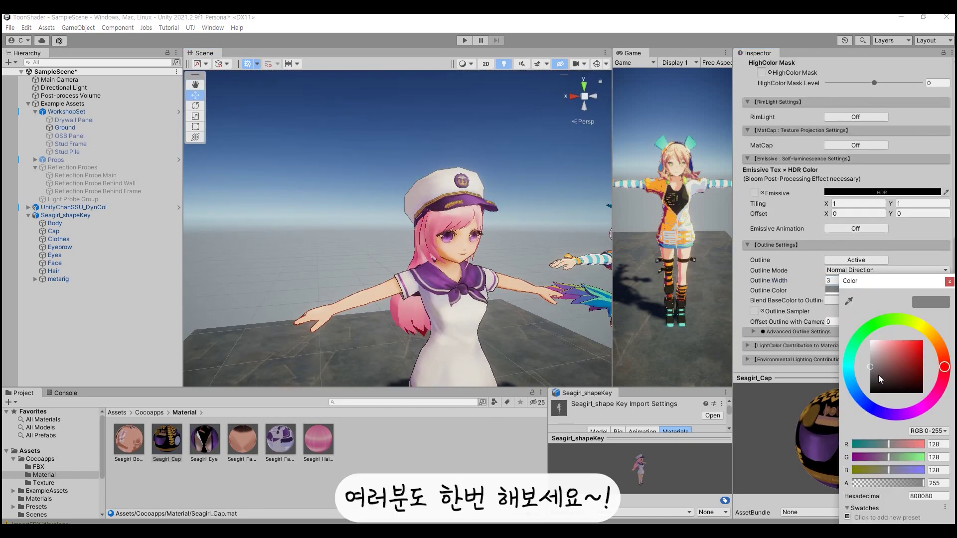
left_click_drag(299, 234, 328, 235, "alt")
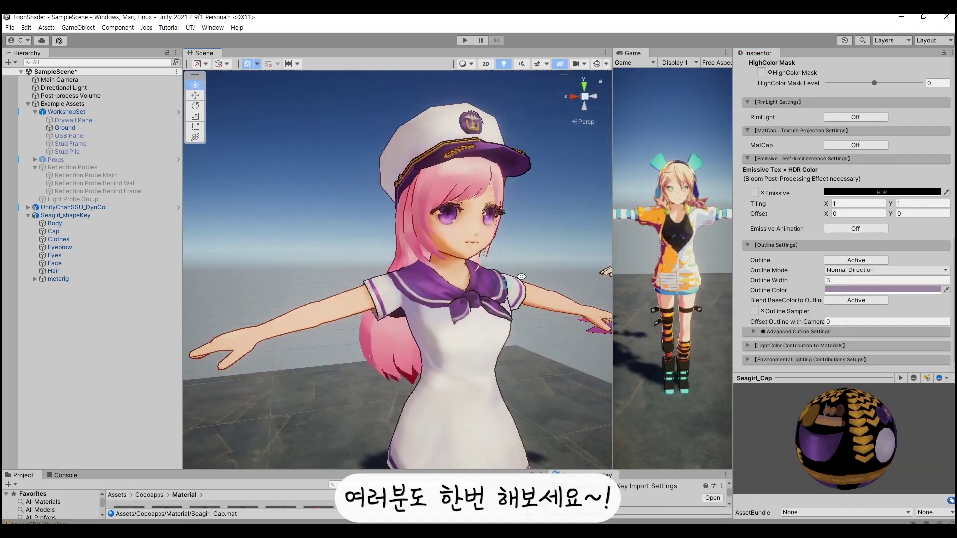
mouse_move(499, 256)
left_mouse_down("alt")
mouse_move(475, 223)
mouse_move(461, 238)
left_mouse_up("alt")
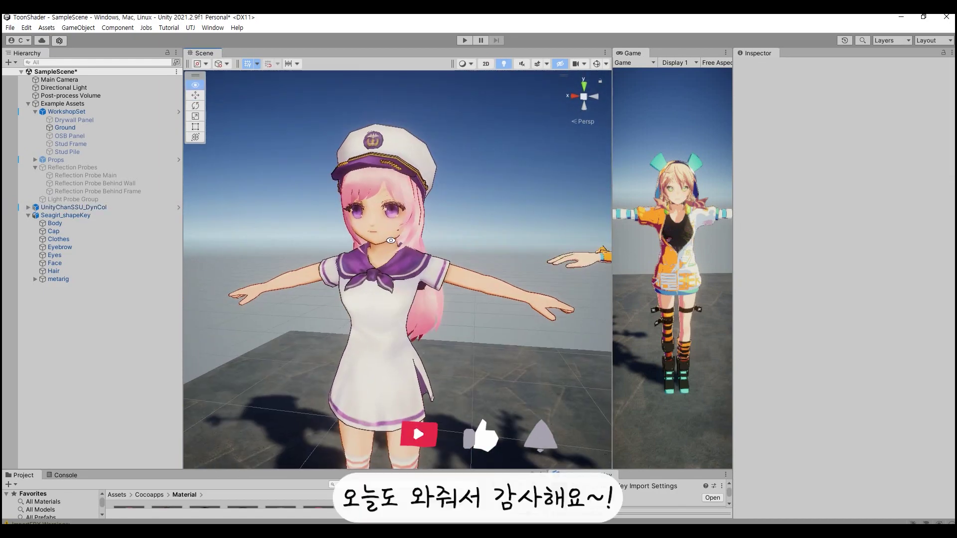
- Capture a screenshot of the scene and start Play mode
key("ctrl+n")
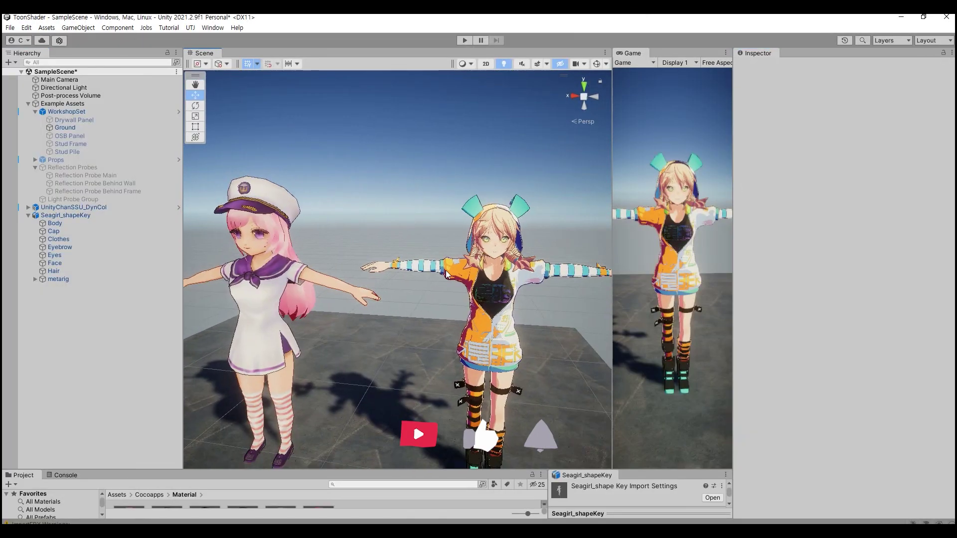
key("ctrl+p")
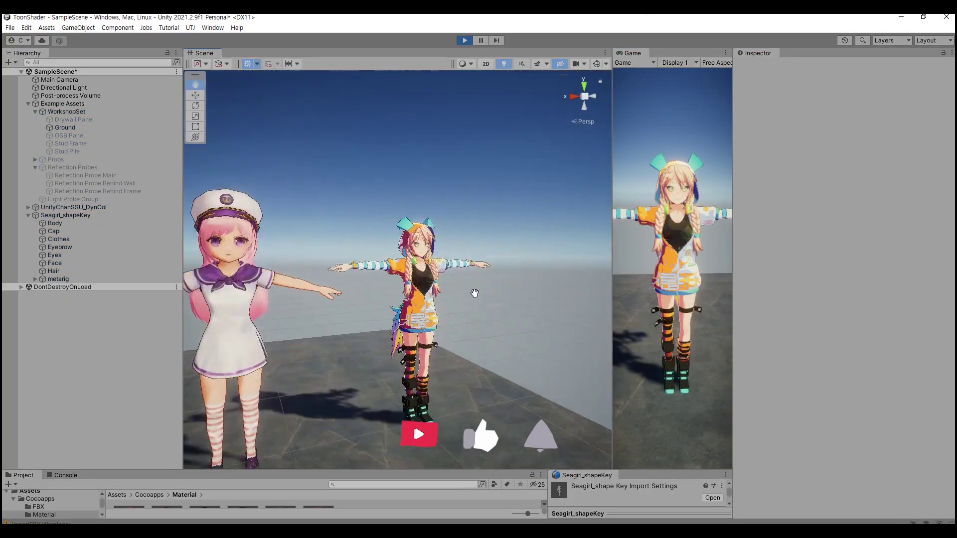